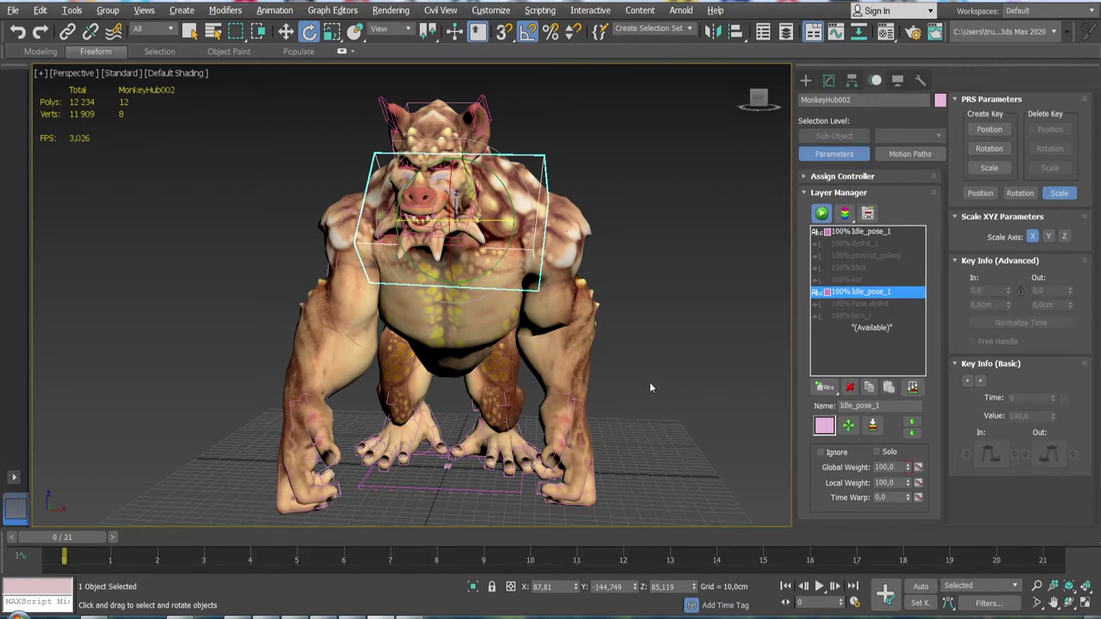
# - Orbit to a side view and select the MonkeyHub001 hip controller with the Move tool
pyautogui.moveTo(651, 356)
pyautogui.keyDown('alt'); pyautogui.mouseDown(button='middle')
pyautogui.moveTo(628, 369)
pyautogui.moveTo(645, 437)
pyautogui.mouseUp(button='middle'); pyautogui.keyUp('alt')
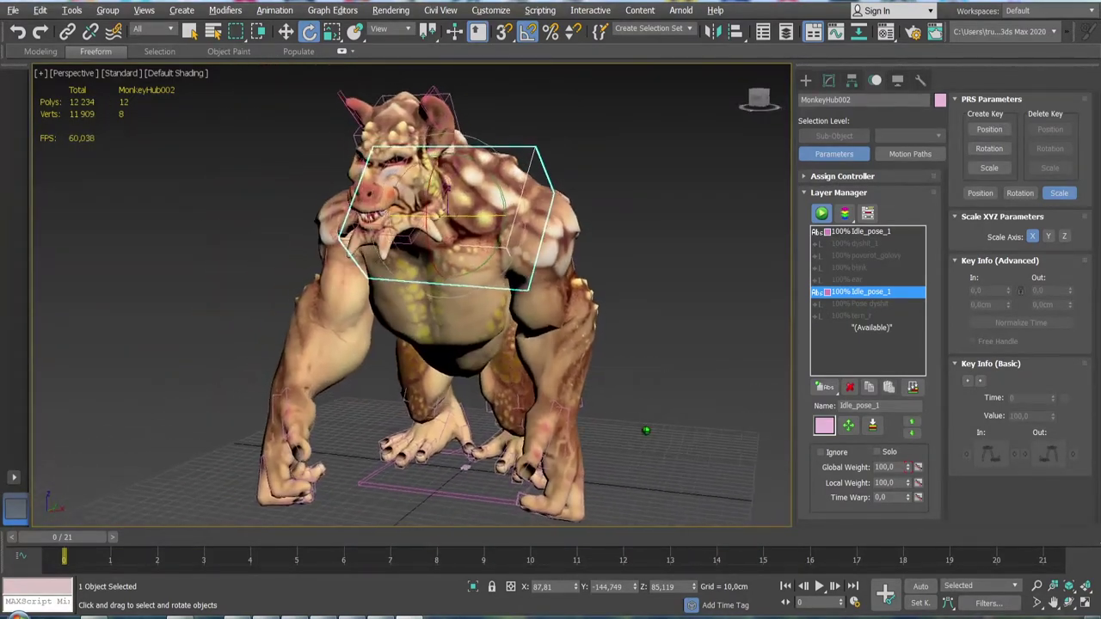
pyautogui.moveTo(610, 385)
pyautogui.keyDown('alt'); pyautogui.mouseDown(button='middle')
pyautogui.moveTo(604, 360)
pyautogui.moveTo(638, 413)
pyautogui.moveTo(605, 364)
pyautogui.moveTo(607, 394)
pyautogui.mouseUp(button='middle'); pyautogui.keyUp('alt')
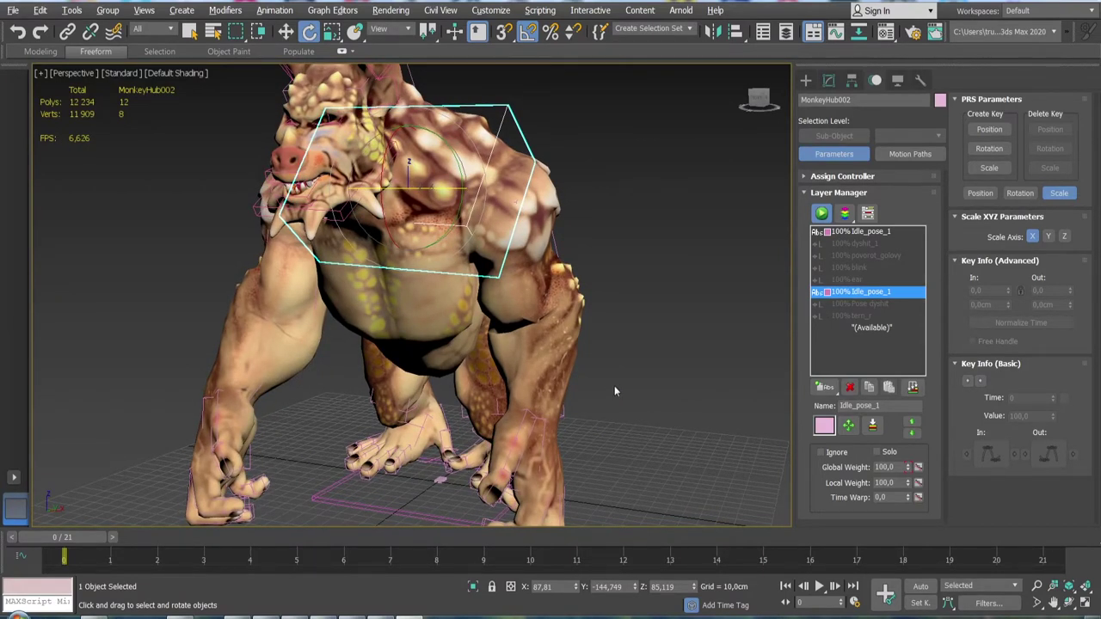
pyautogui.moveTo(614, 386)
pyautogui.keyDown('alt'); pyautogui.mouseDown(button='middle')
pyautogui.moveTo(643, 374)
pyautogui.moveTo(576, 381)
pyautogui.moveTo(584, 318)
pyautogui.moveTo(681, 411)
pyautogui.moveTo(654, 418)
pyautogui.mouseUp(button='middle'); pyautogui.keyUp('alt')
pyautogui.click(574, 325)
pyautogui.scroll(-5, 666, 415)
pyautogui.scroll(4, 648, 421)
pyautogui.press('w')
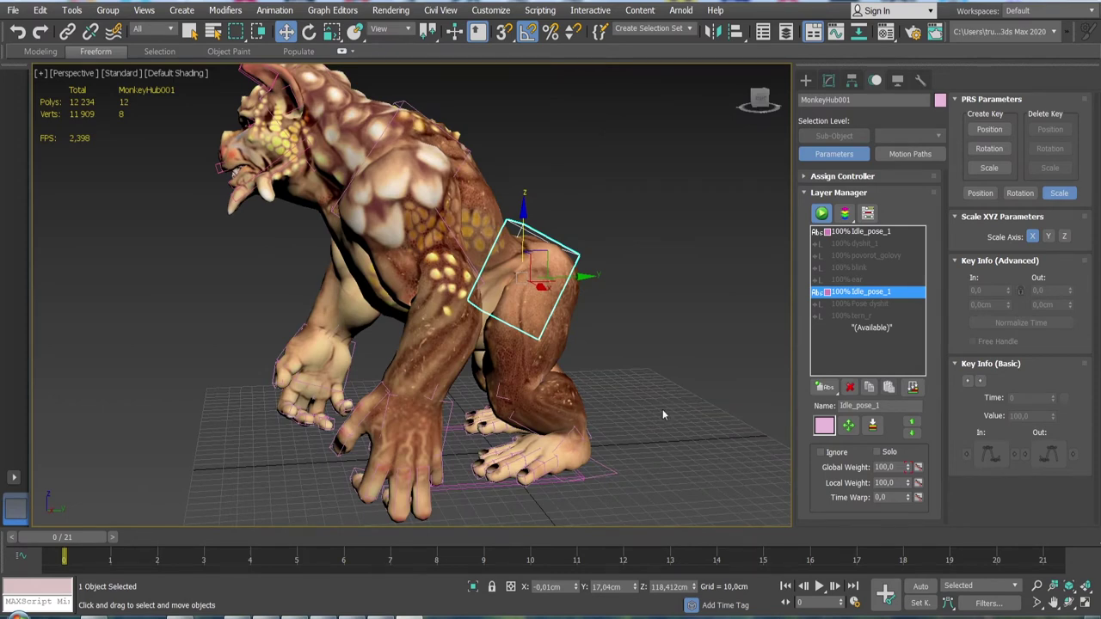
pyautogui.moveTo(662, 404)
pyautogui.keyDown('alt'); pyautogui.mouseDown(button='middle')
pyautogui.moveTo(624, 400)
pyautogui.moveTo(647, 402)
pyautogui.mouseUp(button='middle'); pyautogui.keyUp('alt')
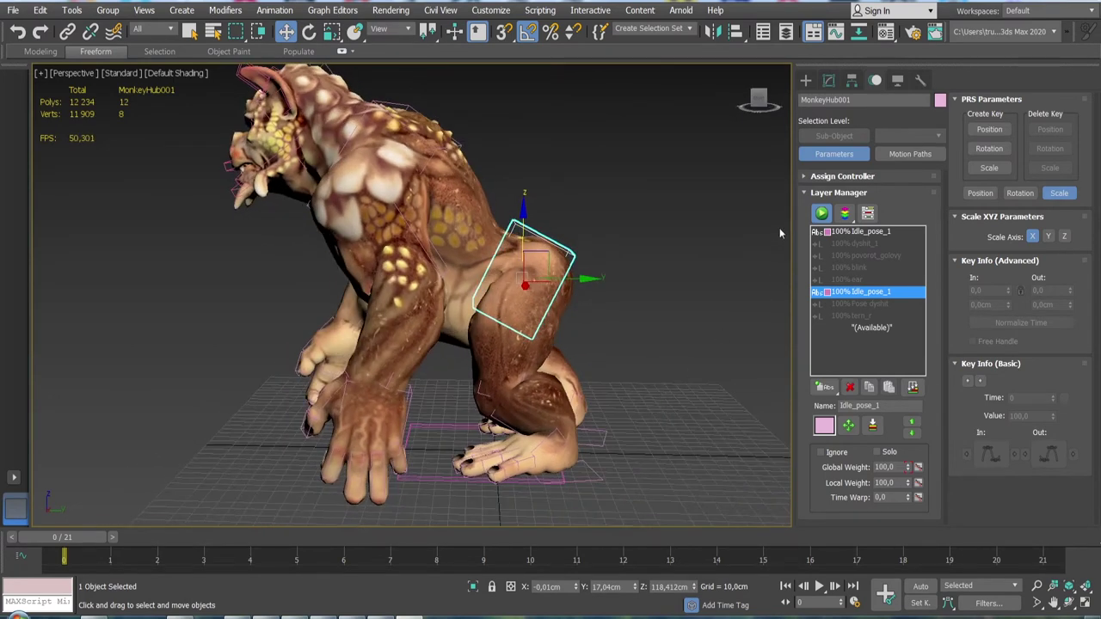
pyautogui.click(828, 81)
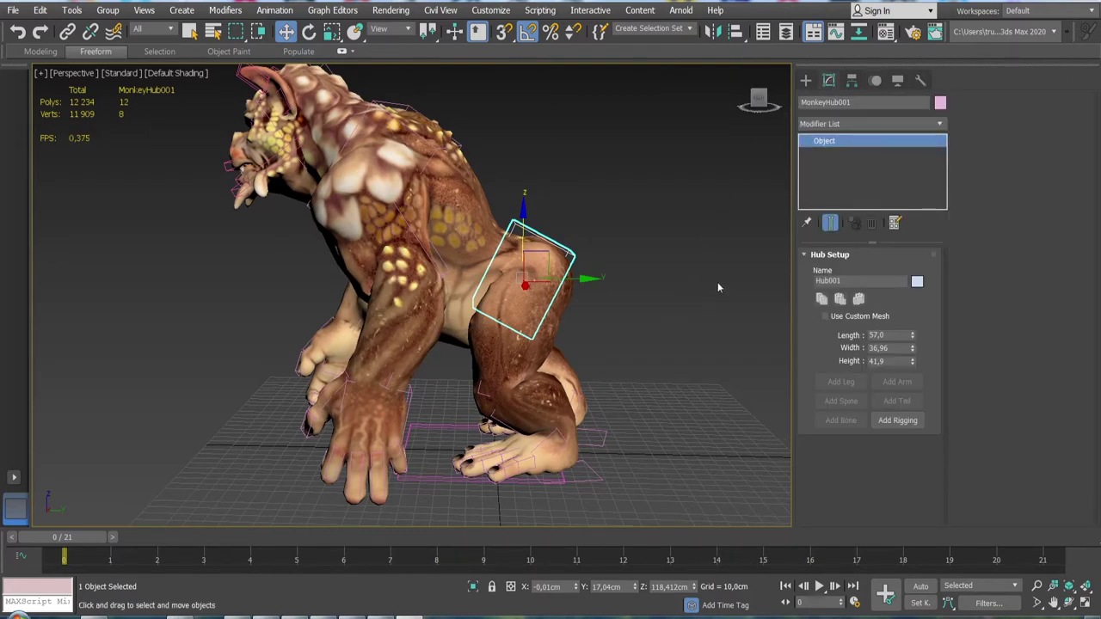
pyautogui.click(874, 80)
pyautogui.click(822, 213)
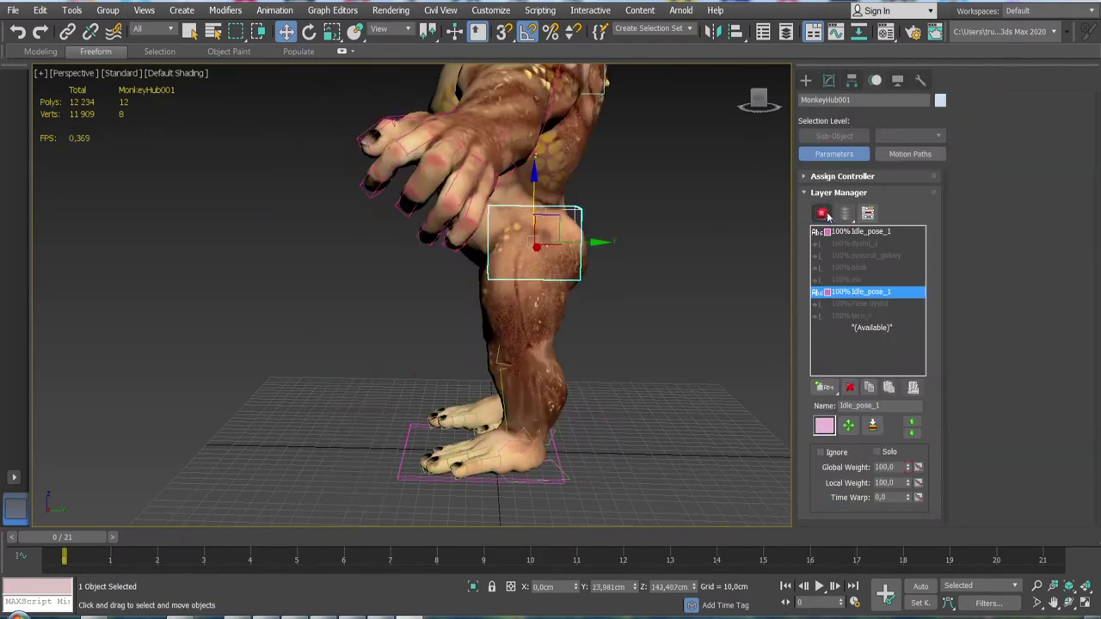
pyautogui.click(829, 81)
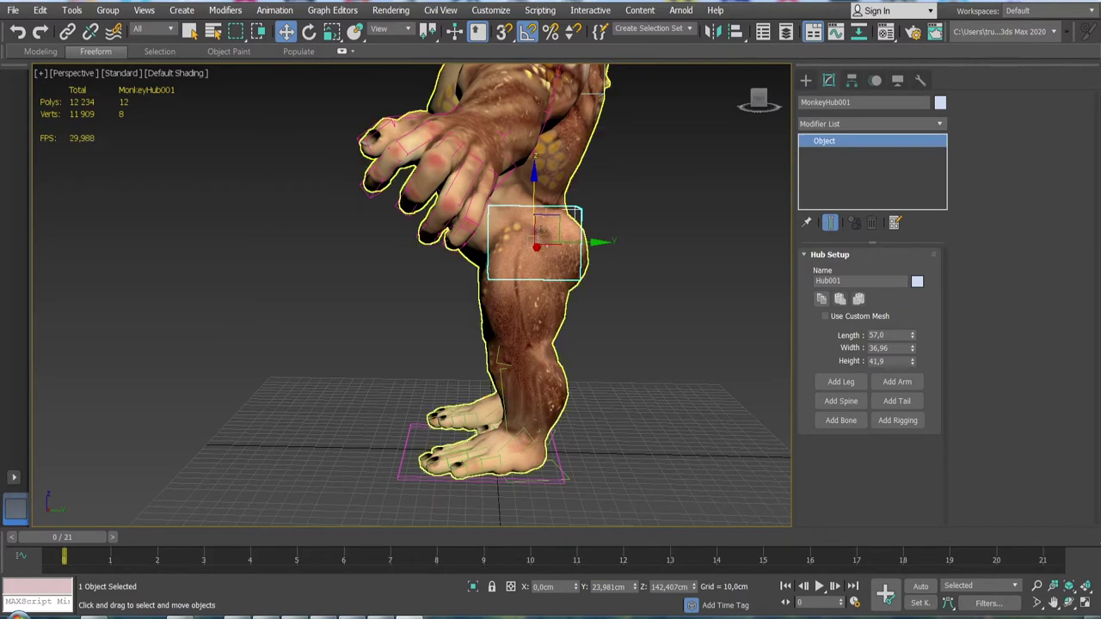
pyautogui.moveTo(629, 281)
pyautogui.keyDown('alt'); pyautogui.mouseDown(button='middle')
pyautogui.moveTo(714, 287)
pyautogui.moveTo(516, 393)
pyautogui.mouseUp(button='middle'); pyautogui.keyUp('alt')
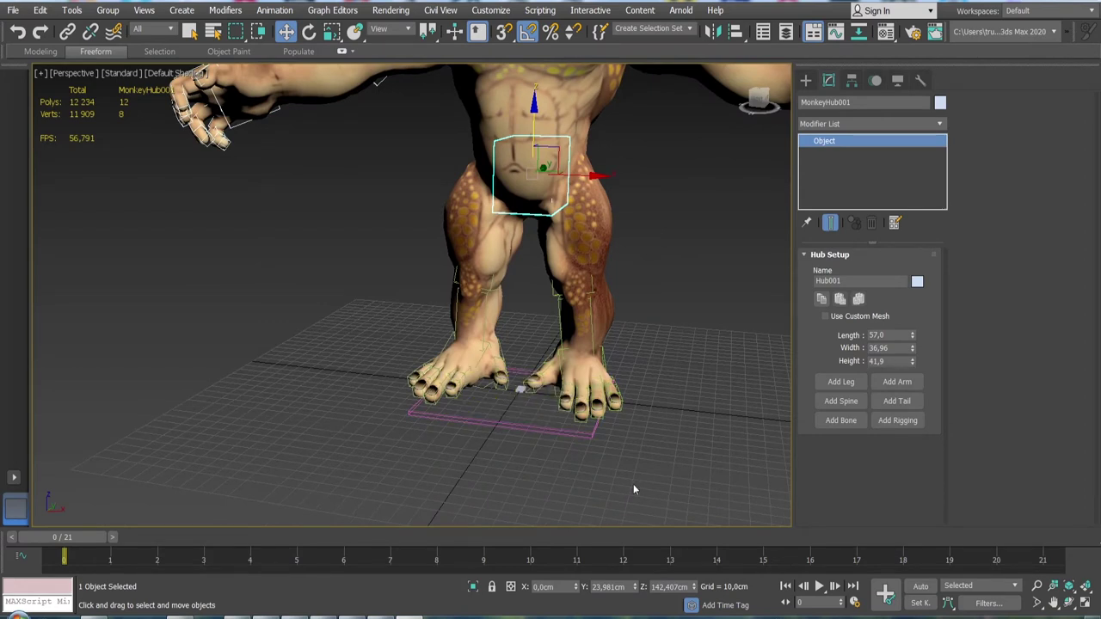
pyautogui.scroll(2, 715, 316)
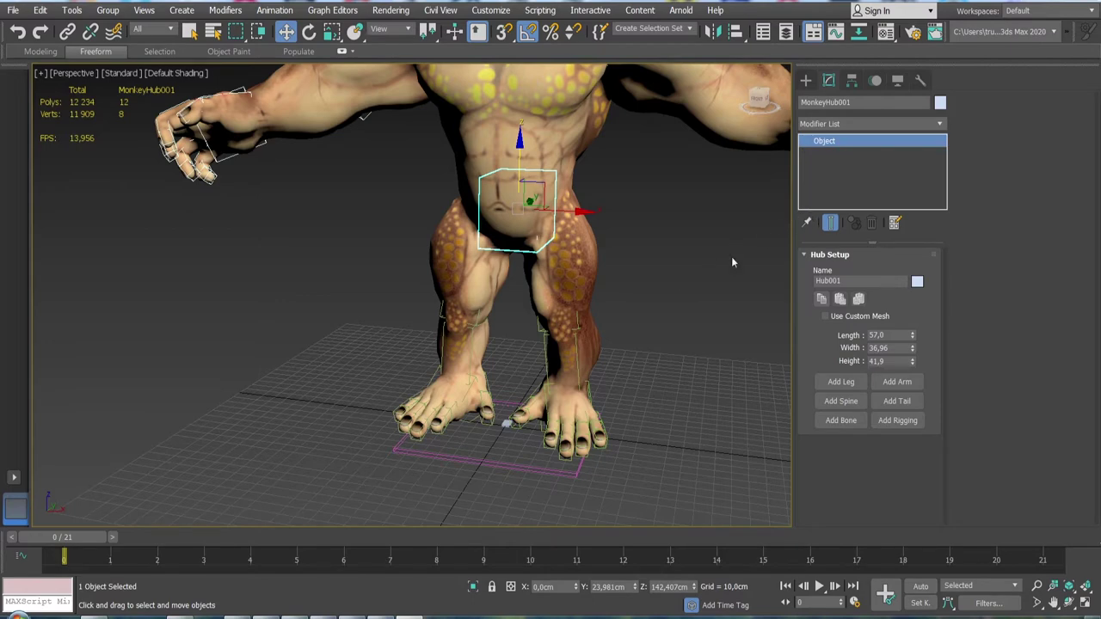
pyautogui.moveTo(731, 256); pyautogui.dragTo(679, 313, button='middle')
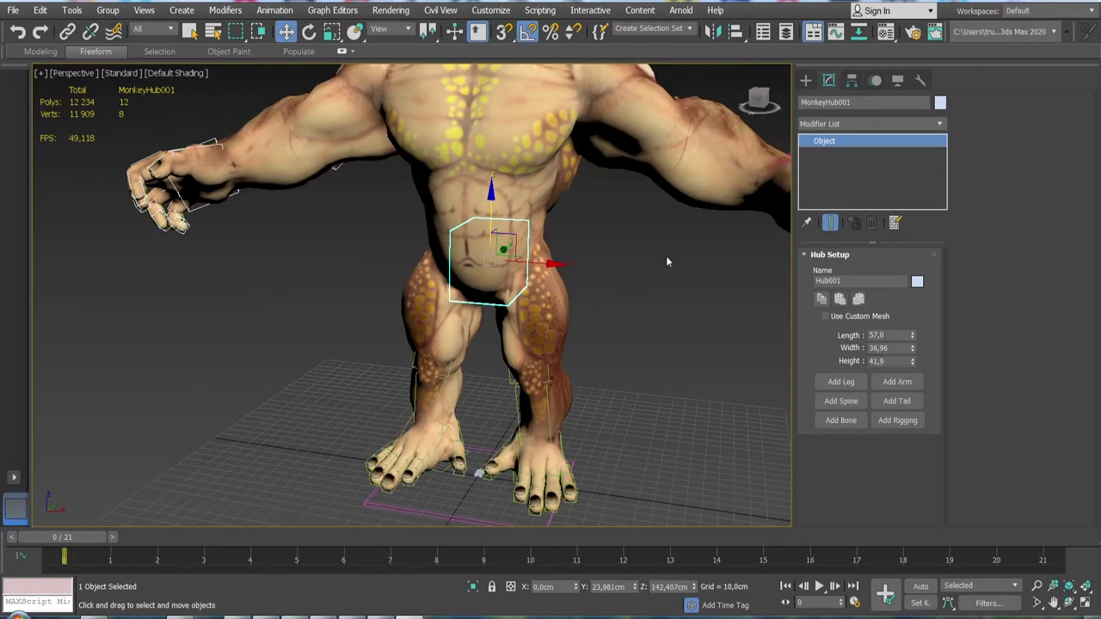
pyautogui.click(884, 79)
pyautogui.click(822, 213)
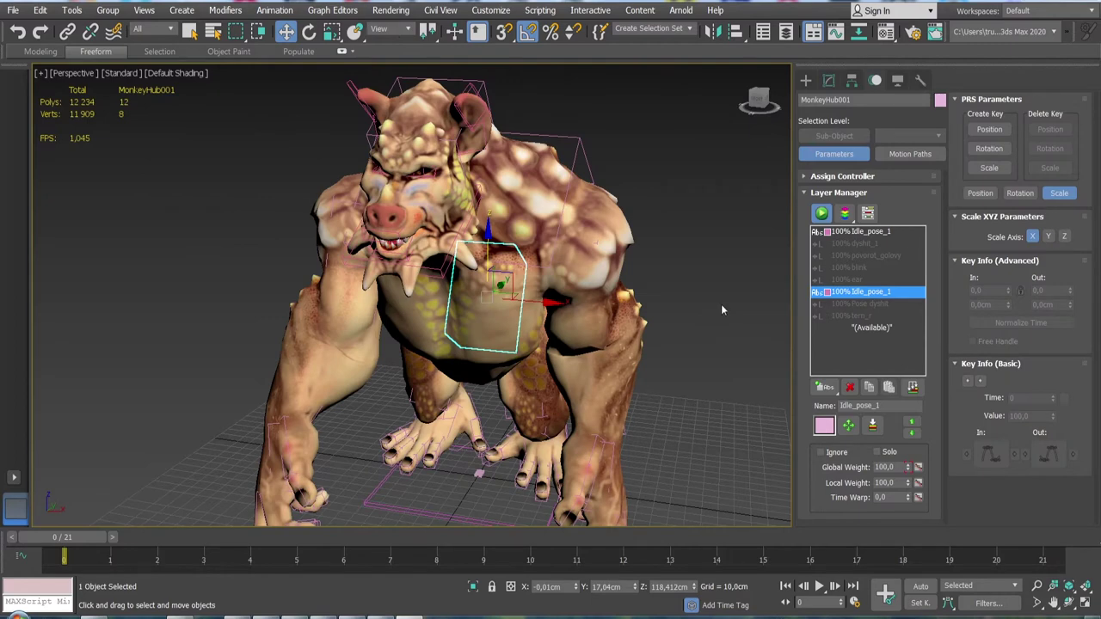
pyautogui.keyDown('alt'); pyautogui.moveTo(724, 285); pyautogui.dragTo(654, 292, button='middle'); pyautogui.keyUp('alt')
pyautogui.scroll(-4, 654, 293)
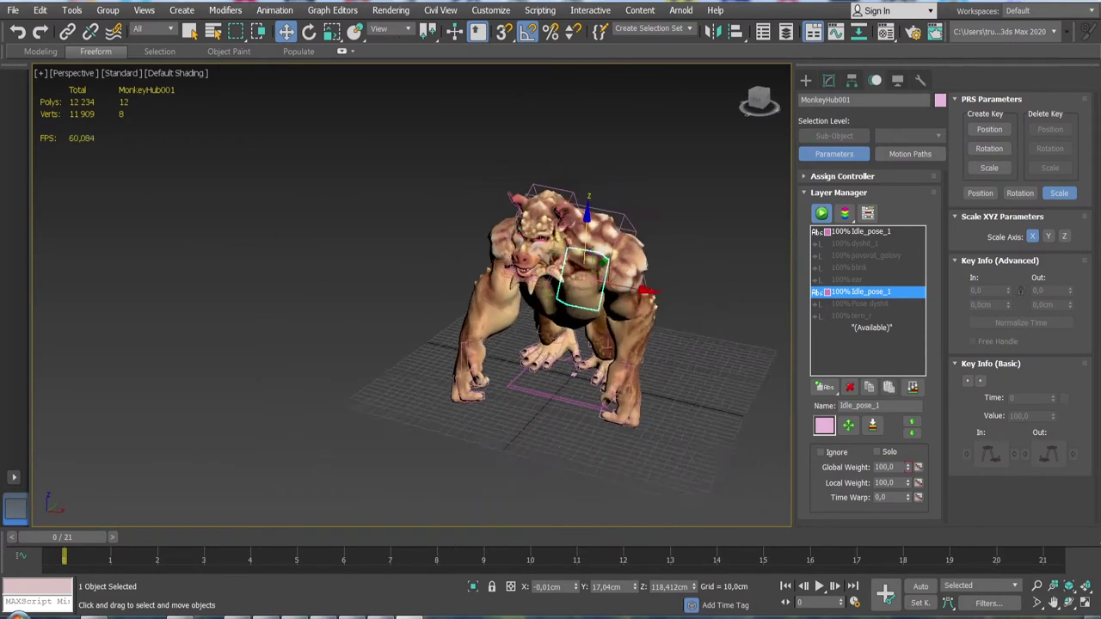
pyautogui.moveTo(731, 365)
pyautogui.keyDown('alt'); pyautogui.mouseDown(button='middle')
pyautogui.moveTo(634, 294)
pyautogui.moveTo(592, 297)
pyautogui.mouseUp(button='middle'); pyautogui.keyUp('alt')
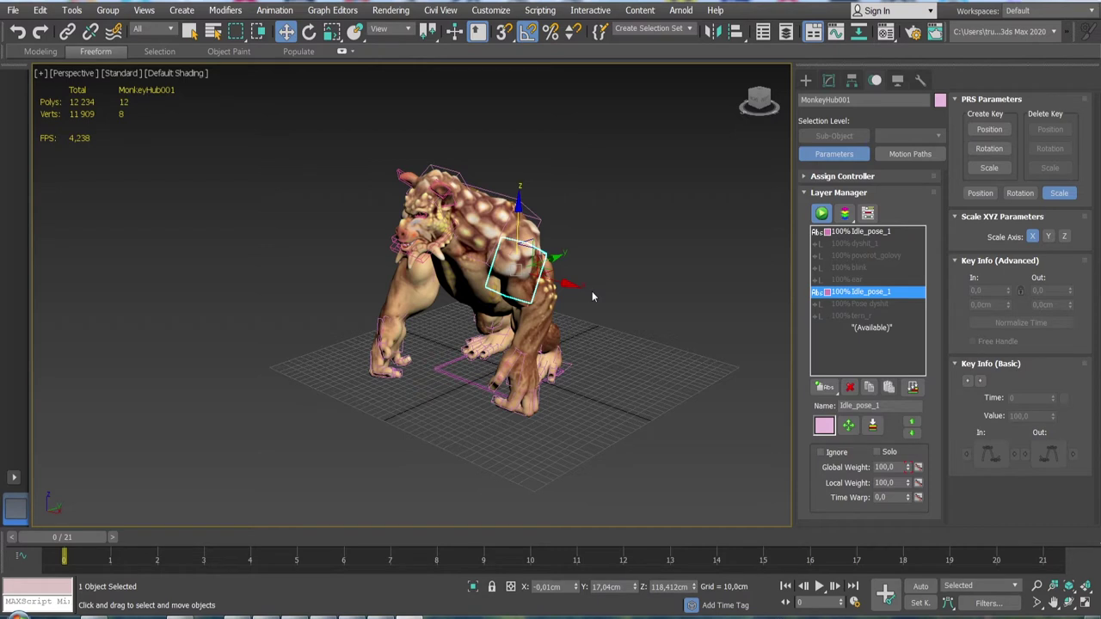
pyautogui.moveTo(603, 347)
pyautogui.keyDown('alt'); pyautogui.mouseDown(button='middle')
pyautogui.moveTo(590, 319)
pyautogui.moveTo(479, 412)
pyautogui.mouseUp(button='middle'); pyautogui.keyUp('alt')
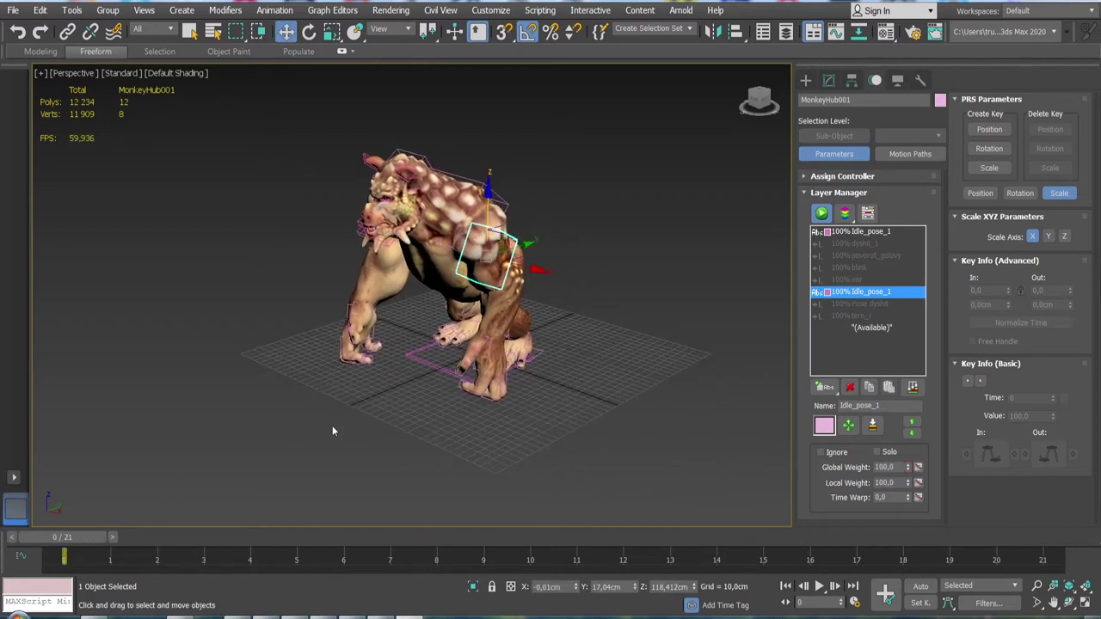
pyautogui.keyDown('alt'); pyautogui.moveTo(620, 327); pyautogui.dragTo(669, 315, button='middle'); pyautogui.keyUp('alt')
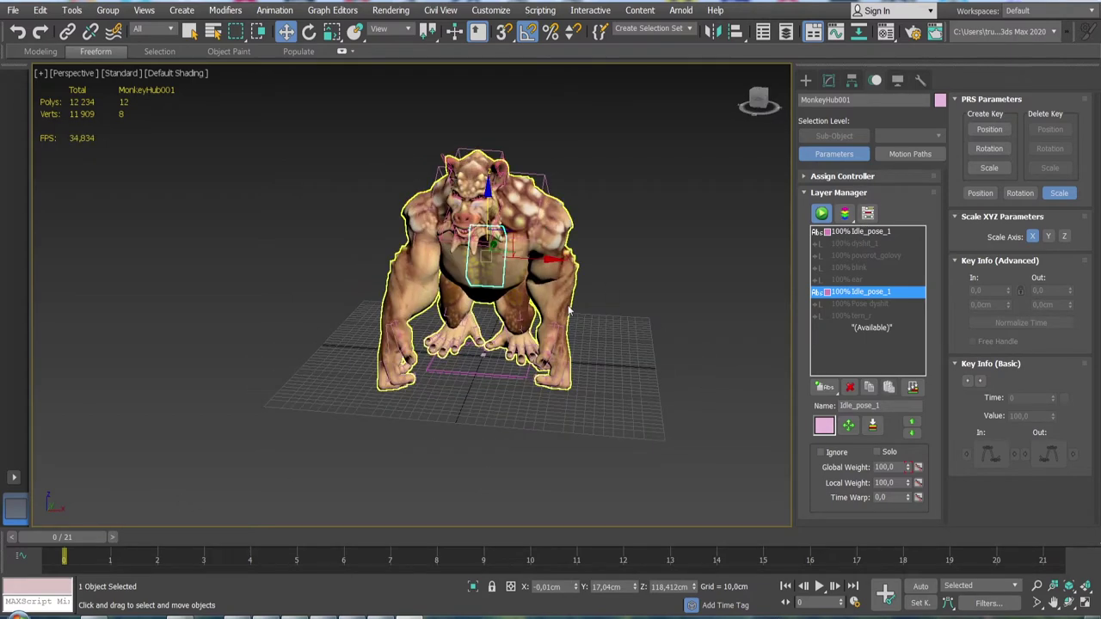
# - Select the tern_r layer, untick its Ignore, and scrub frames 0 to 21
pyautogui.click(843, 315)
pyautogui.click(819, 452)
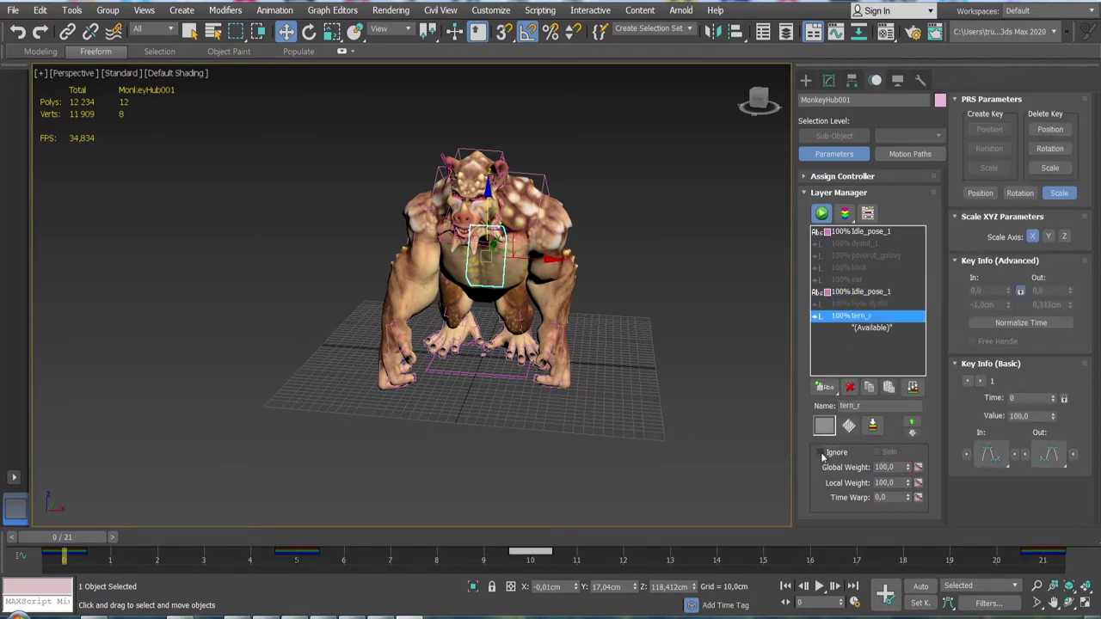
pyautogui.moveTo(80, 549)
pyautogui.mouseDown()
pyautogui.moveTo(185, 538)
pyautogui.moveTo(852, 537)
pyautogui.moveTo(1086, 574)
pyautogui.mouseUp()
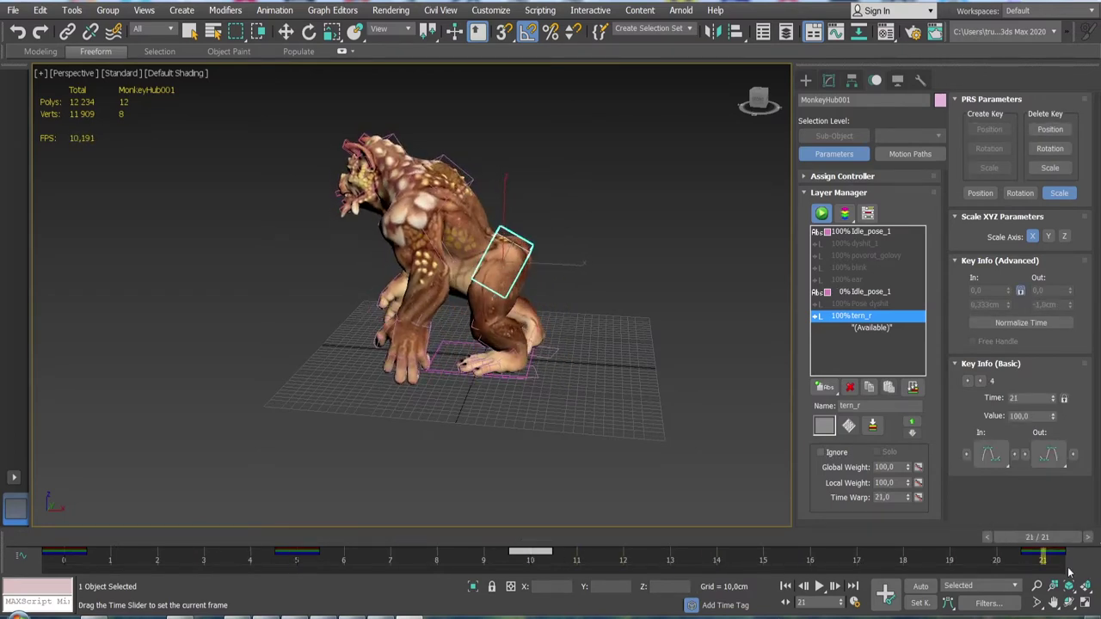
pyautogui.moveTo(1040, 538)
pyautogui.mouseDown()
pyautogui.moveTo(69, 537)
pyautogui.moveTo(1043, 538)
pyautogui.moveTo(434, 537)
pyautogui.moveTo(88, 516)
pyautogui.mouseUp()
# - Orbit around the creature while scrubbing to frames 8, 21 and back to 0 to inspect the pose
pyautogui.press('w')
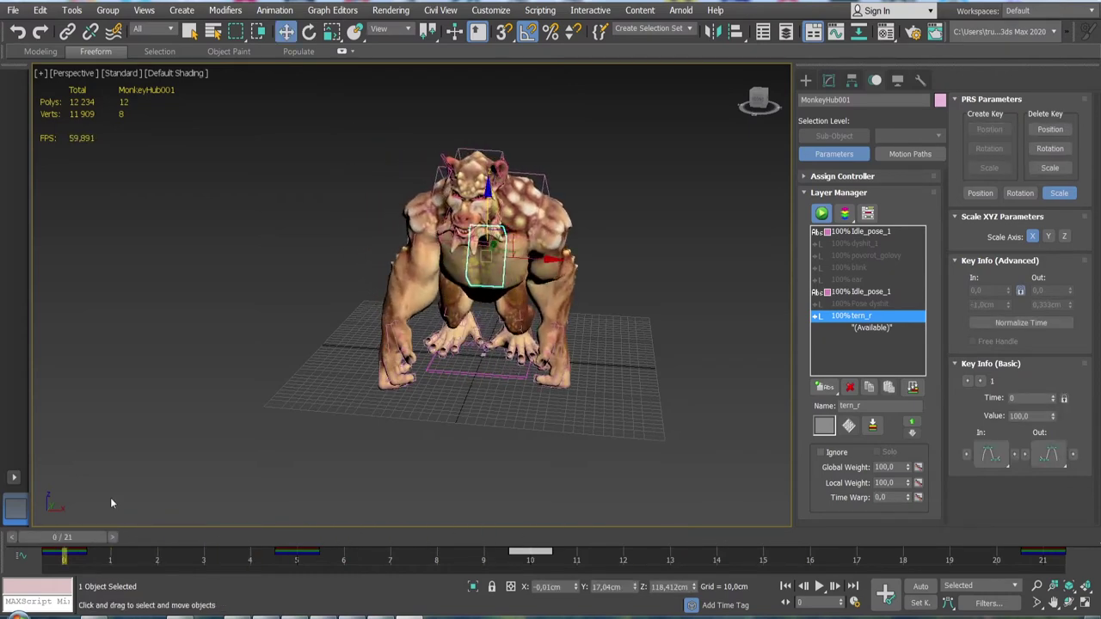
pyautogui.keyDown('alt'); pyautogui.moveTo(497, 457); pyautogui.dragTo(492, 448, button='middle'); pyautogui.keyUp('alt')
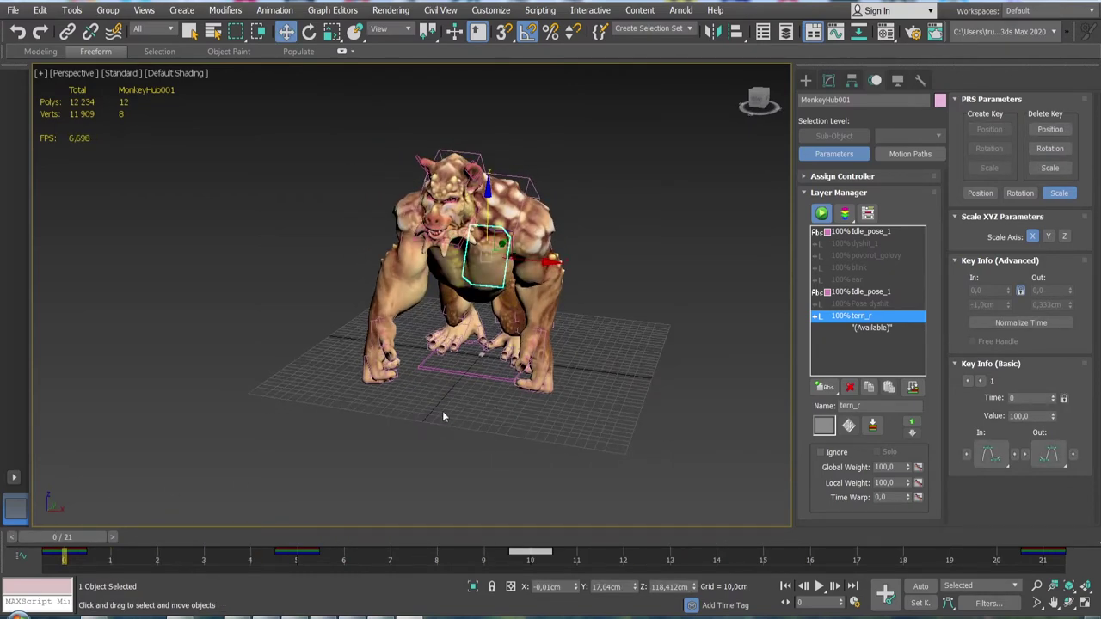
pyautogui.keyDown('alt'); pyautogui.moveTo(461, 401); pyautogui.dragTo(445, 402, button='middle'); pyautogui.keyUp('alt')
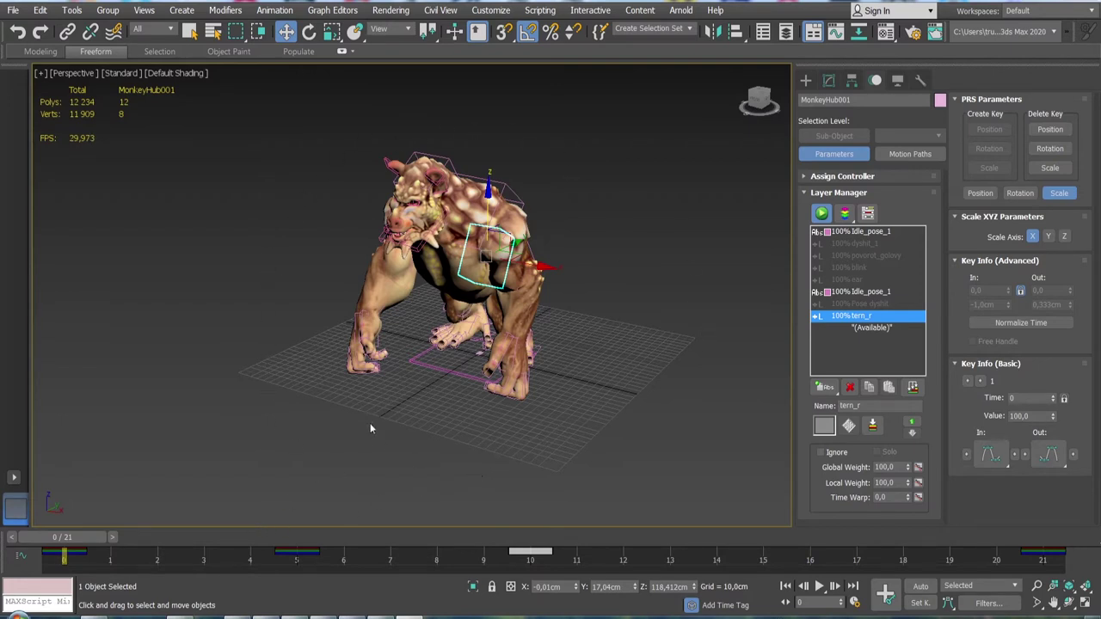
pyautogui.keyDown('alt'); pyautogui.moveTo(370, 428); pyautogui.dragTo(387, 436, button='middle'); pyautogui.keyUp('alt')
pyautogui.keyDown('alt'); pyautogui.moveTo(461, 430); pyautogui.dragTo(467, 421, button='middle'); pyautogui.keyUp('alt')
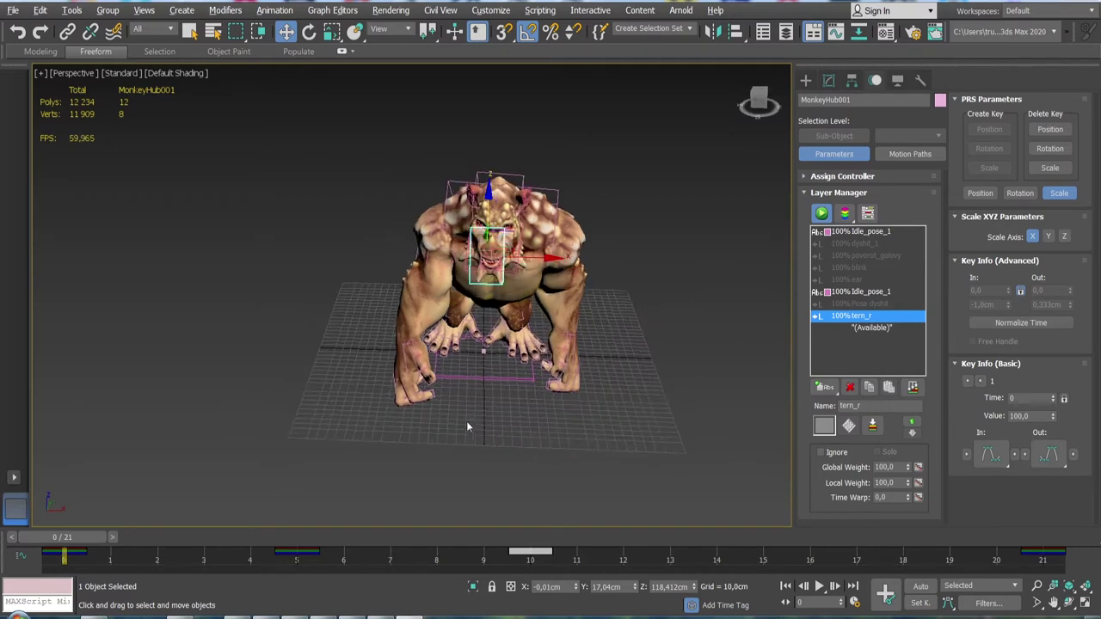
pyautogui.moveTo(95, 537)
pyautogui.mouseDown()
pyautogui.moveTo(437, 524)
pyautogui.moveTo(1042, 537)
pyautogui.mouseUp()
pyautogui.press('w')
pyautogui.moveTo(584, 482)
pyautogui.keyDown('alt'); pyautogui.mouseDown(button='middle')
pyautogui.moveTo(509, 475)
pyautogui.moveTo(349, 404)
pyautogui.mouseUp(button='middle'); pyautogui.keyUp('alt')
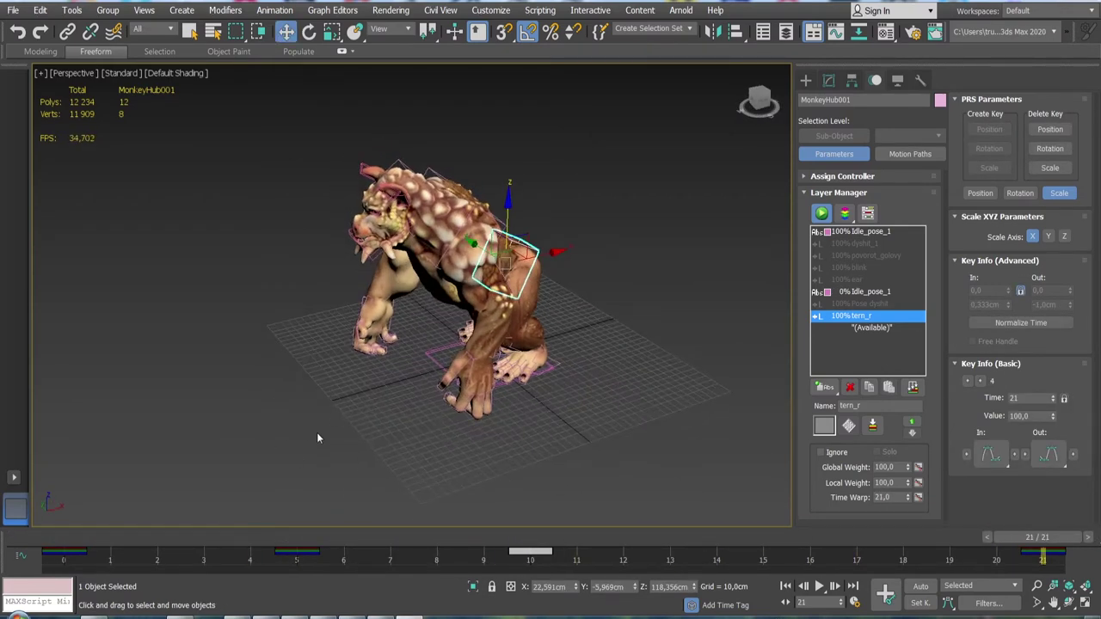
pyautogui.moveTo(317, 439)
pyautogui.keyDown('alt'); pyautogui.mouseDown(button='middle')
pyautogui.moveTo(364, 444)
pyautogui.moveTo(354, 445)
pyautogui.mouseUp(button='middle'); pyautogui.keyUp('alt')
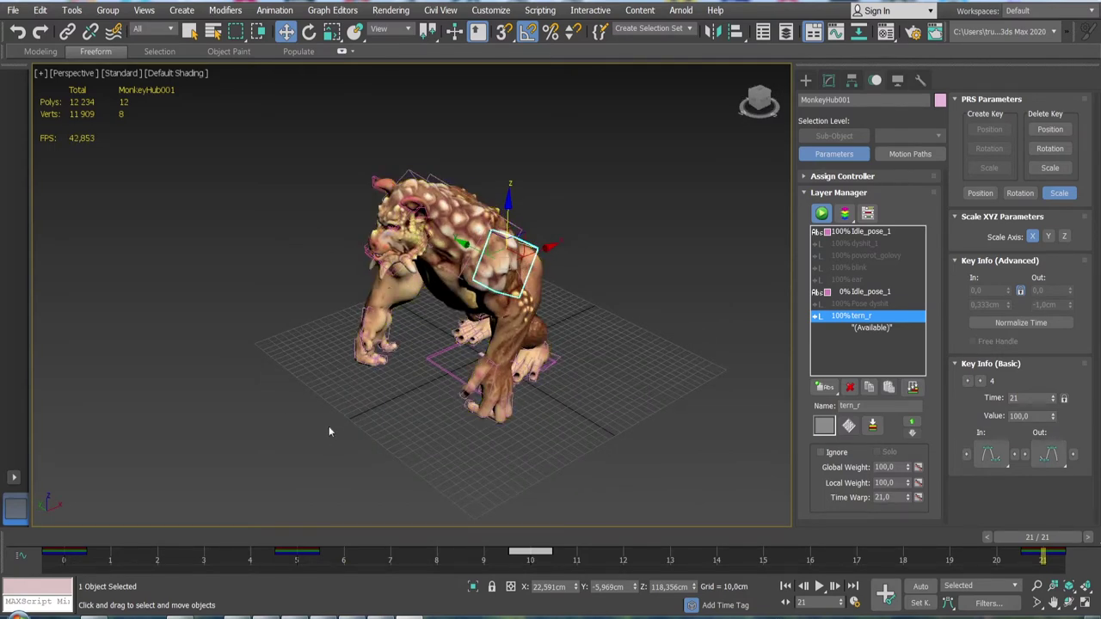
pyautogui.moveTo(1037, 536)
pyautogui.mouseDown()
pyautogui.moveTo(68, 516)
pyautogui.moveTo(1045, 539)
pyautogui.moveTo(249, 537)
pyautogui.moveTo(516, 537)
pyautogui.moveTo(1033, 568)
pyautogui.moveTo(109, 511)
pyautogui.moveTo(292, 534)
pyautogui.moveTo(282, 524)
pyautogui.mouseUp()
# - Step back to frame 4, zoom in, and set the Selection Filter to CAT Bone
pyautogui.press('w')
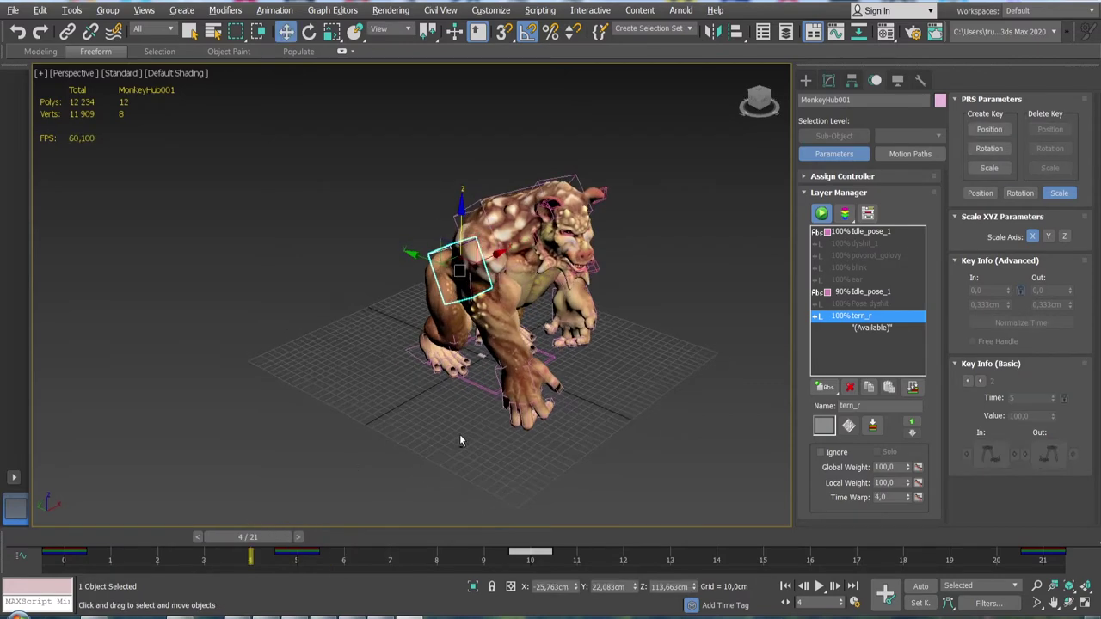
pyautogui.scroll(4, 546, 388)
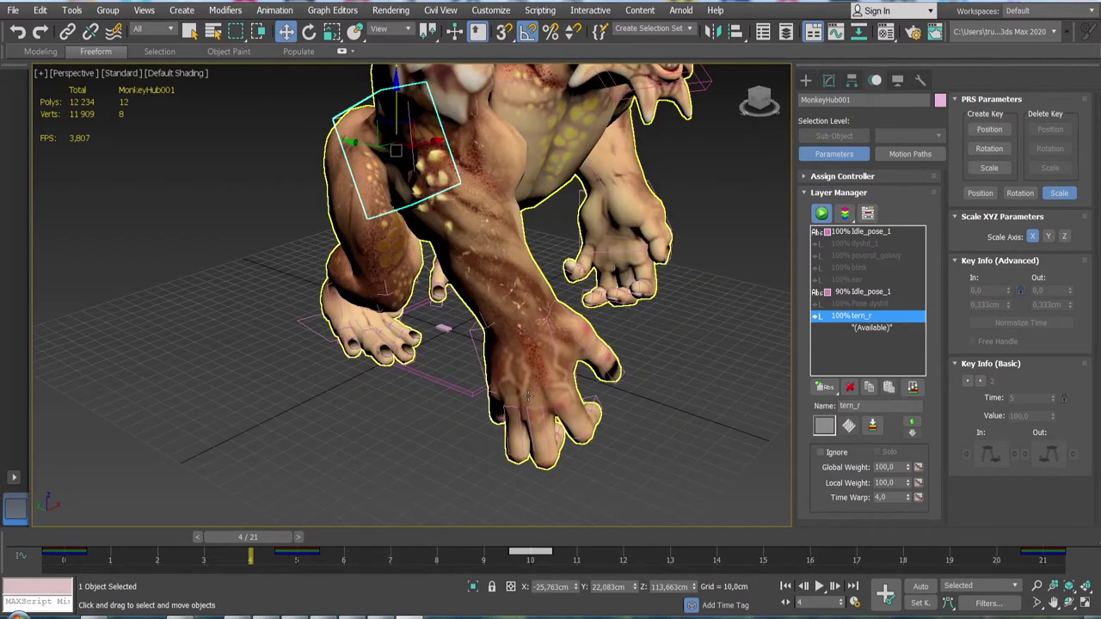
pyautogui.click(153, 29)
pyautogui.click(147, 166)
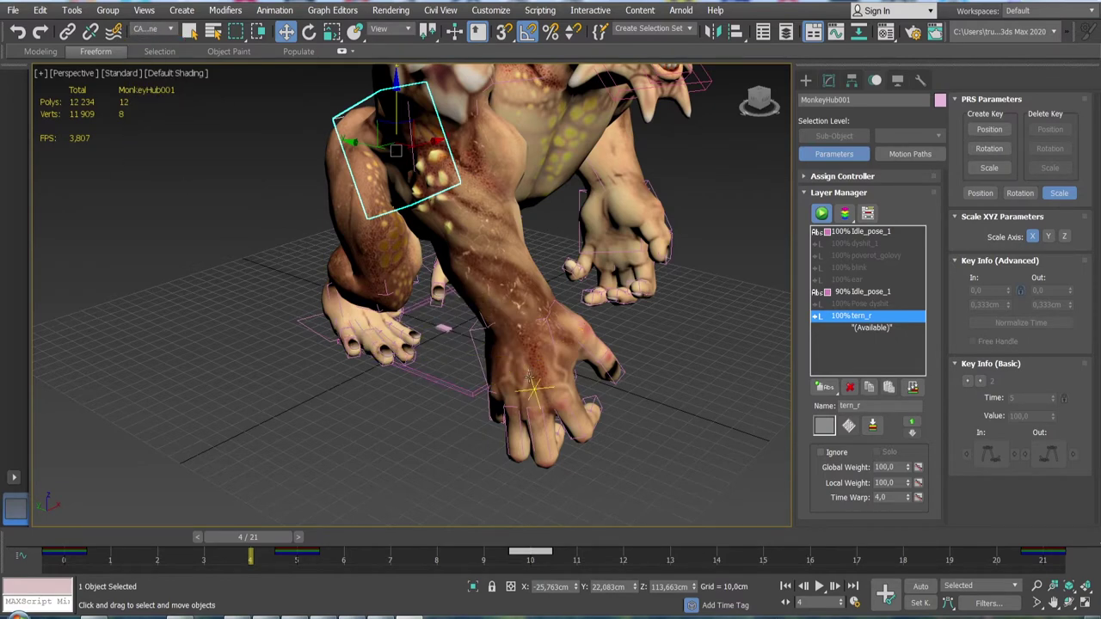
# - Select MonkeyRArmIKTarget, expand its Limb Animation rollout, then orbit and reframe the view
pyautogui.click(533, 389)
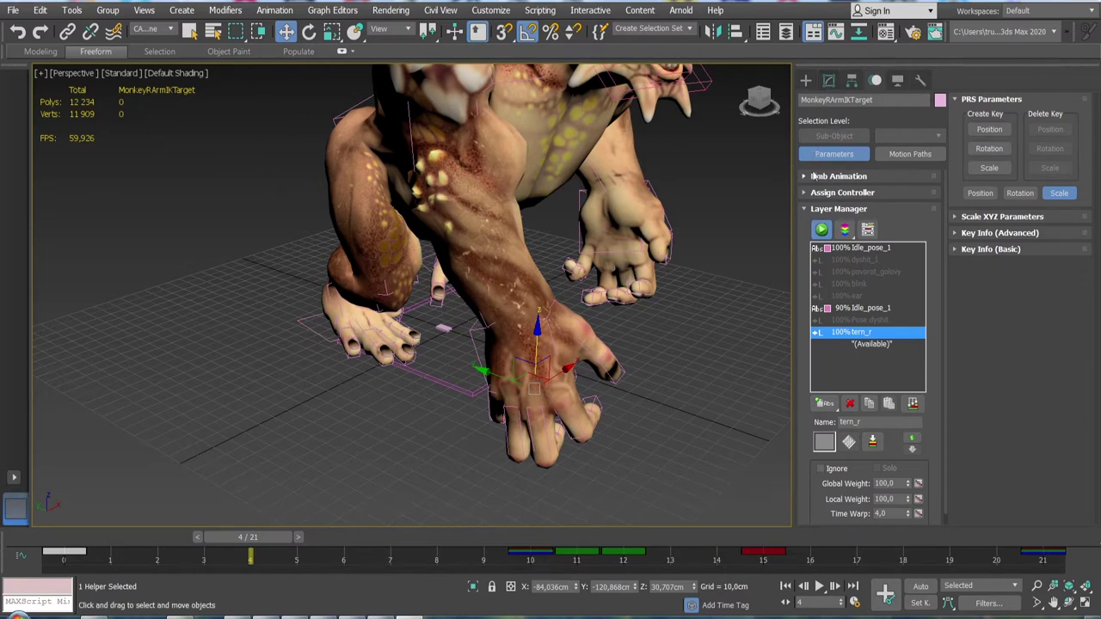
pyautogui.click(803, 177)
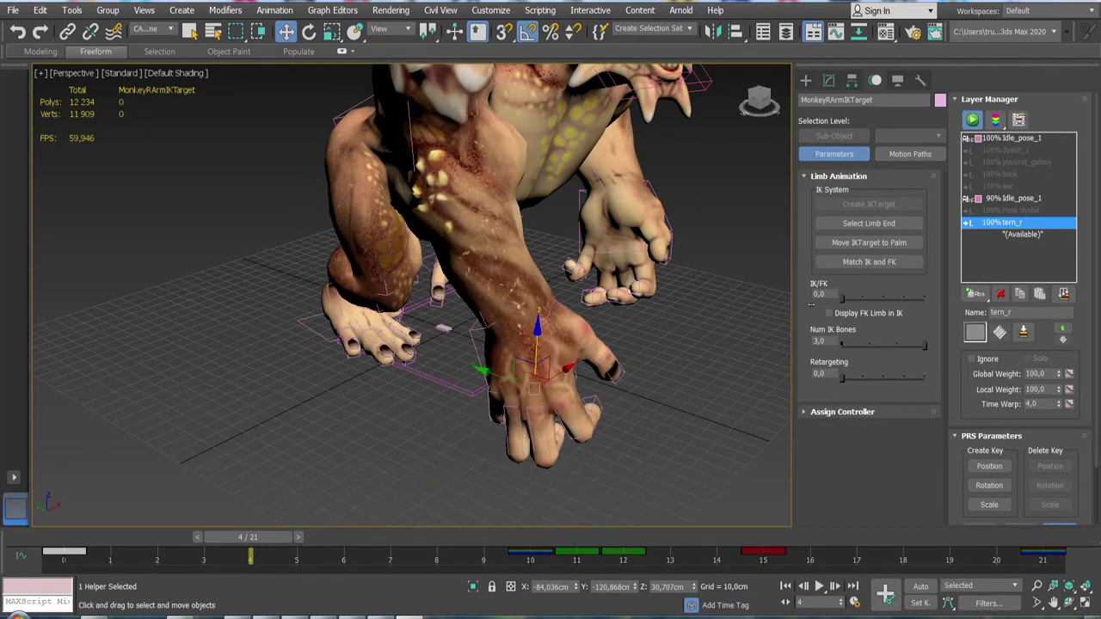
pyautogui.keyDown('alt'); pyautogui.moveTo(692, 379); pyautogui.dragTo(551, 391, button='middle'); pyautogui.keyUp('alt')
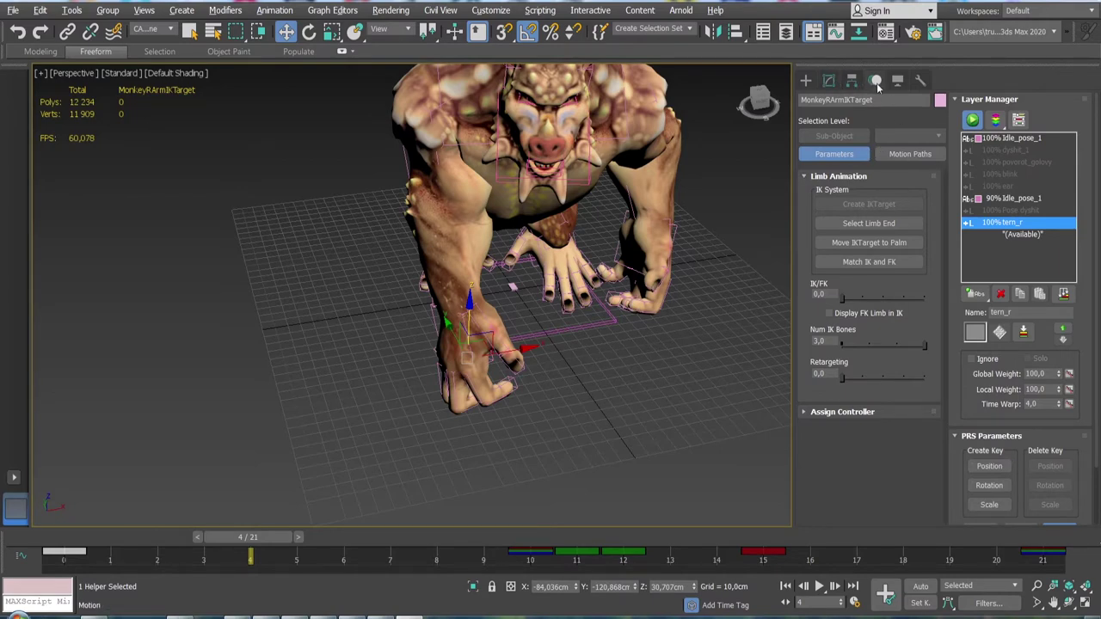
pyautogui.click(735, 299)
pyautogui.moveTo(735, 300); pyautogui.dragTo(687, 369, button='middle')
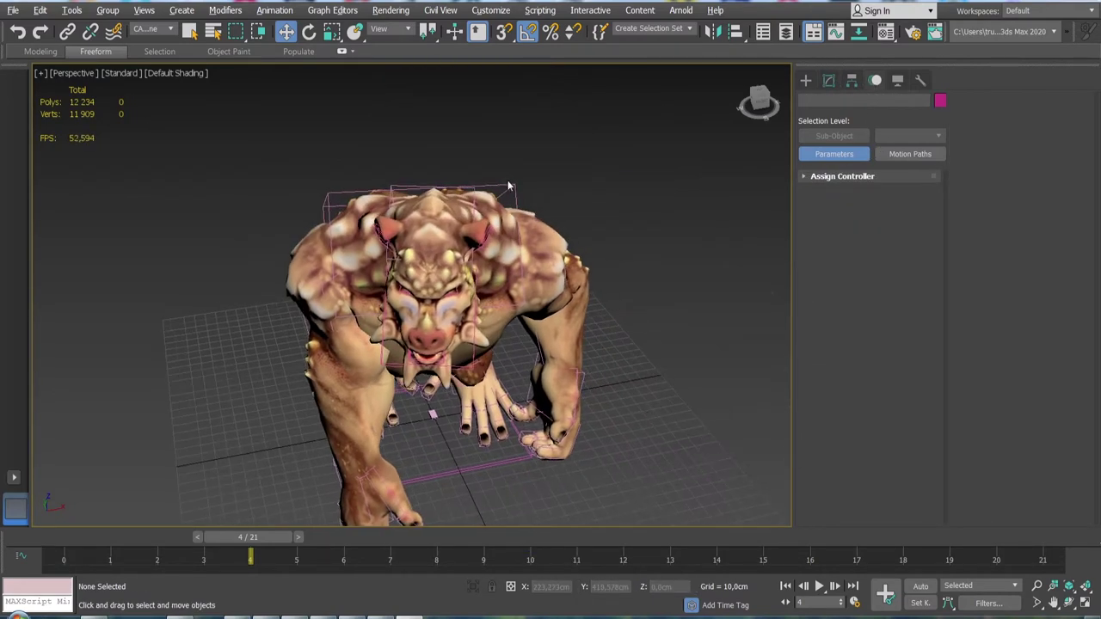
# - At frame 0, set the head hub's tern_r layer to Ignore and activate the top Idle_pose_1 layer
pyautogui.click(509, 184)
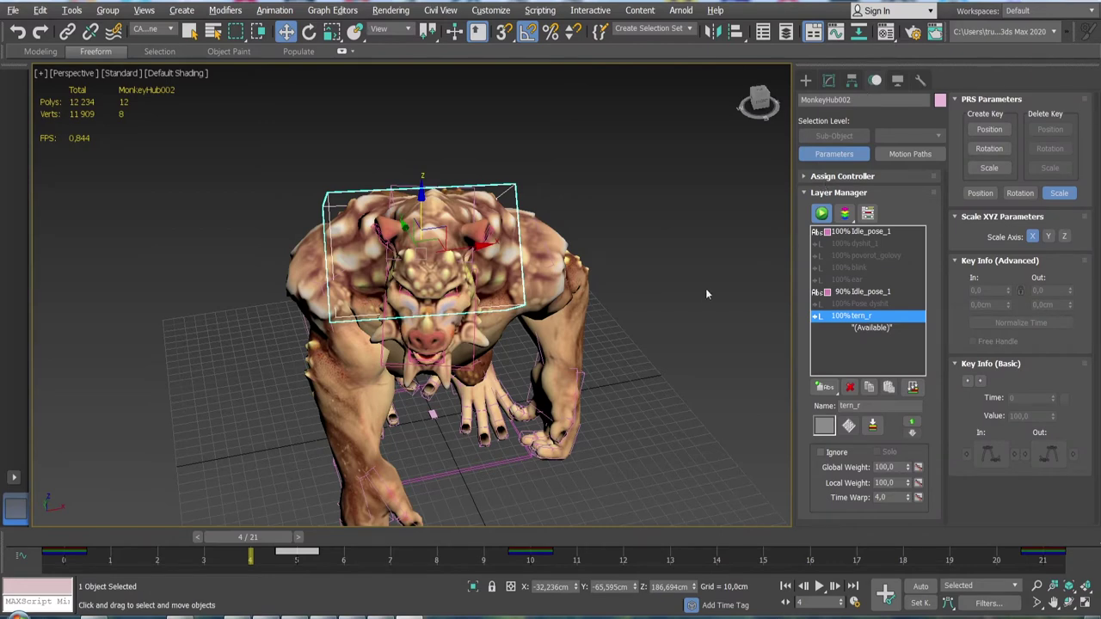
pyautogui.keyDown('alt'); pyautogui.moveTo(649, 324); pyautogui.dragTo(597, 295, button='middle'); pyautogui.keyUp('alt')
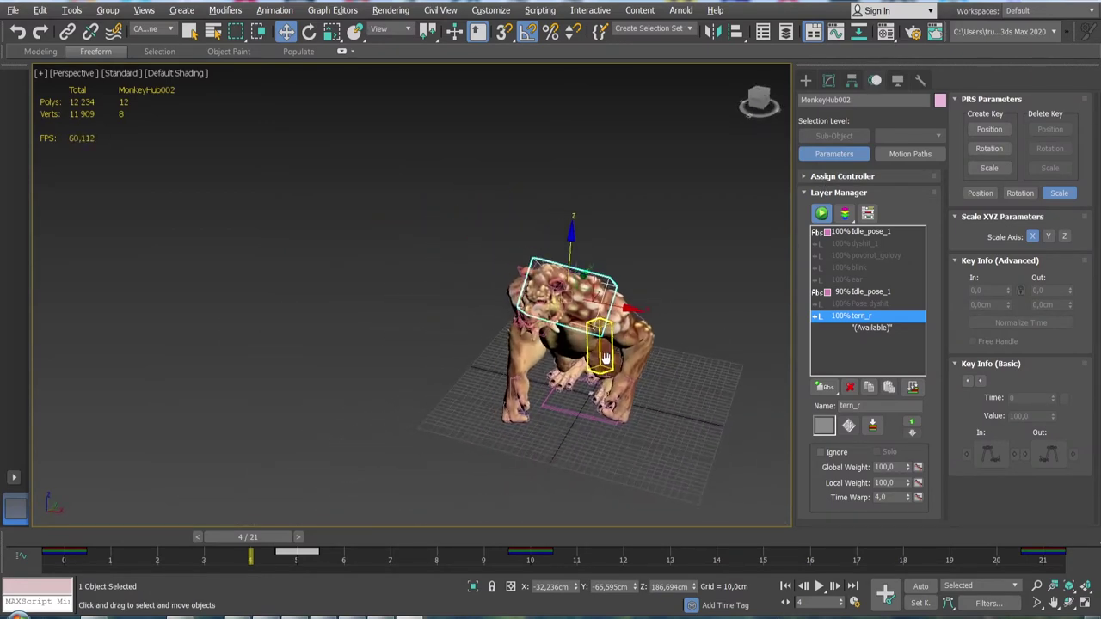
pyautogui.moveTo(268, 536); pyautogui.dragTo(76, 507)
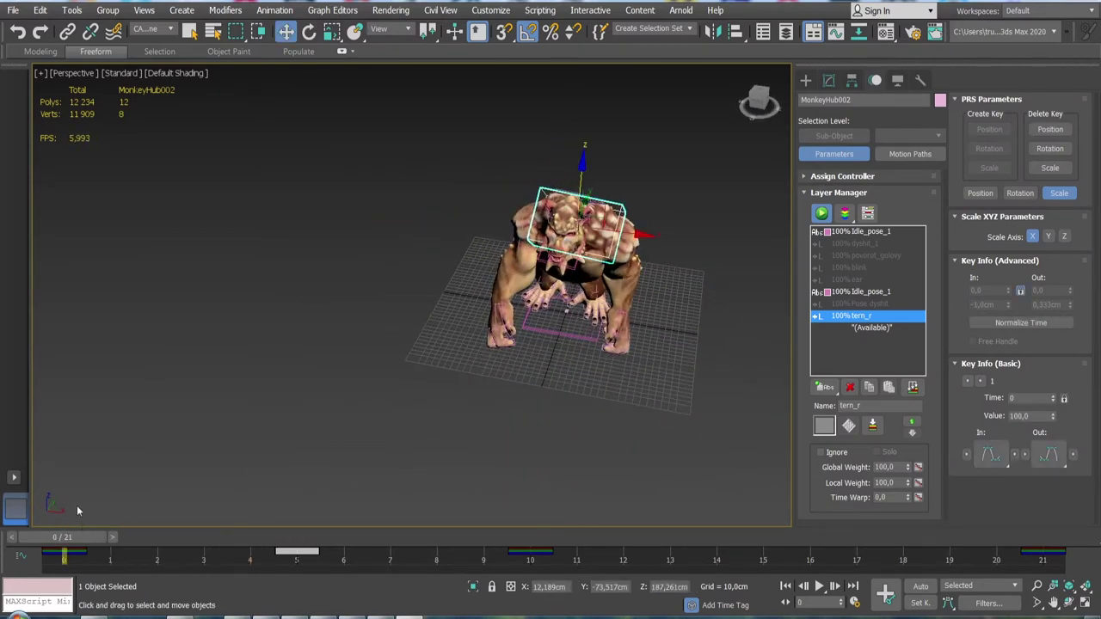
pyautogui.click(820, 452)
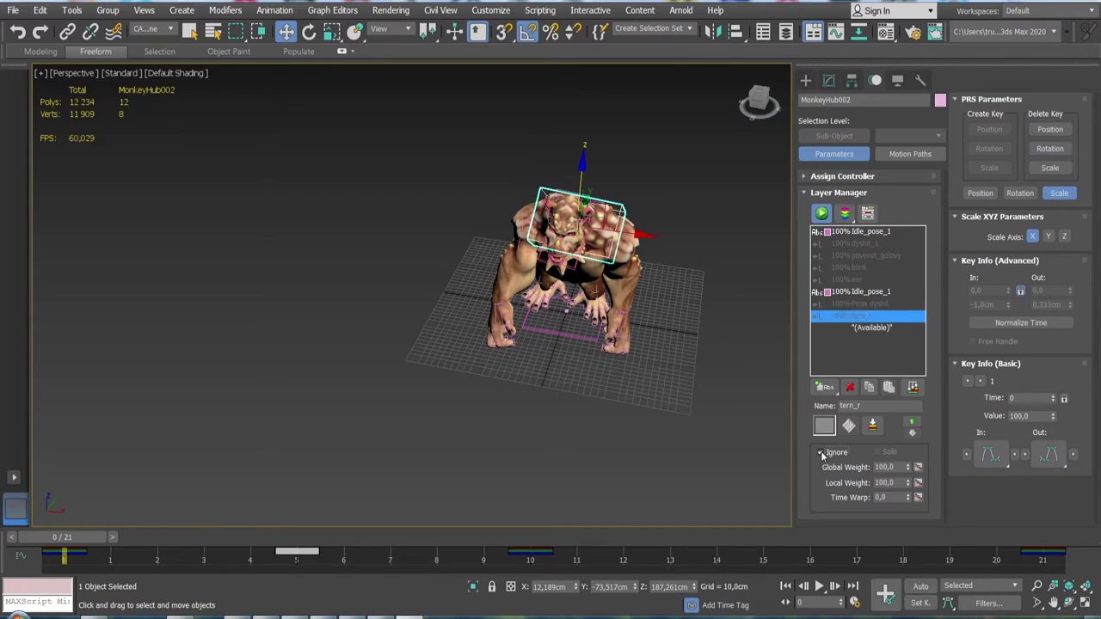
pyautogui.keyDown('alt'); pyautogui.moveTo(691, 388); pyautogui.dragTo(628, 370, button='middle'); pyautogui.keyUp('alt')
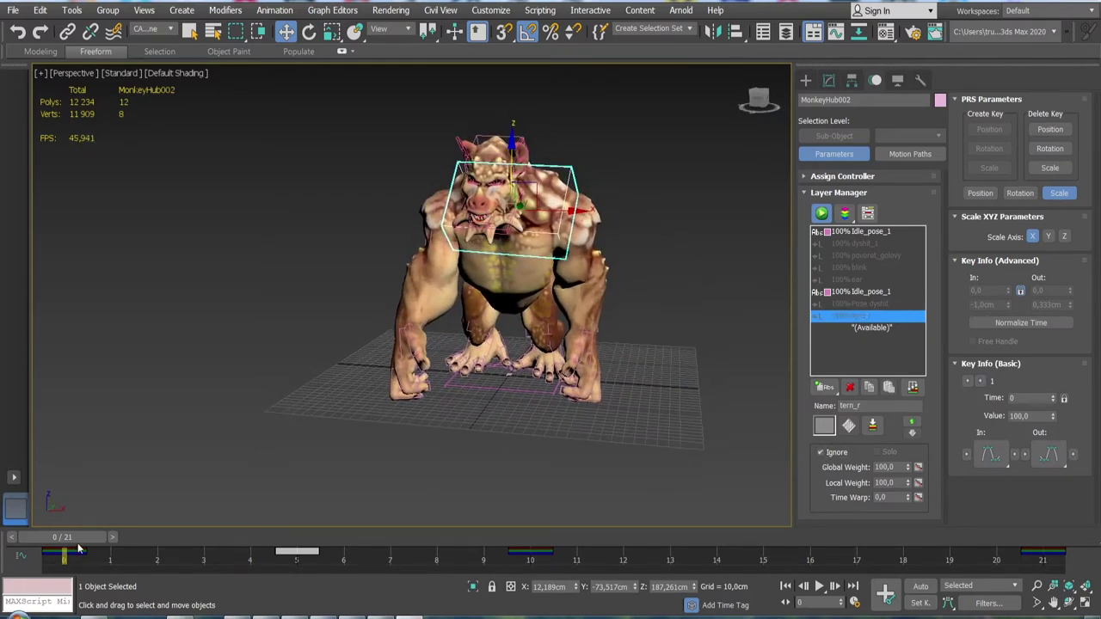
pyautogui.press('w')
pyautogui.click(844, 234)
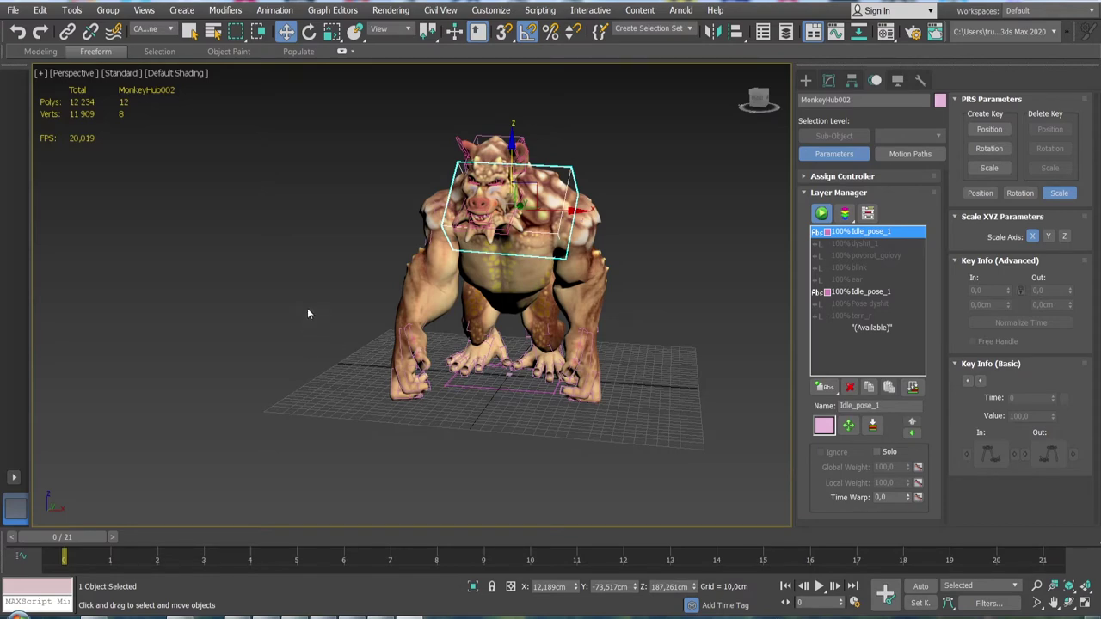
pyautogui.moveTo(316, 294)
pyautogui.keyDown('alt'); pyautogui.mouseDown(button='middle')
pyautogui.moveTo(304, 299)
pyautogui.moveTo(421, 303)
pyautogui.mouseUp(button='middle'); pyautogui.keyUp('alt')
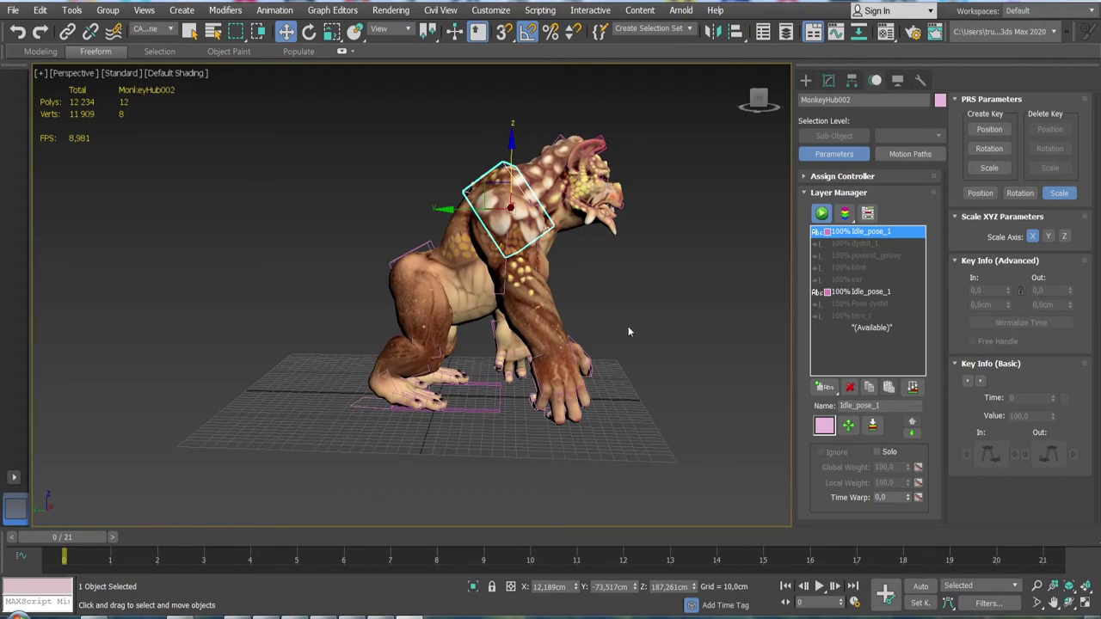
pyautogui.moveTo(645, 313)
pyautogui.keyDown('alt'); pyautogui.mouseDown(button='middle')
pyautogui.moveTo(748, 317)
pyautogui.moveTo(650, 315)
pyautogui.mouseUp(button='middle'); pyautogui.keyUp('alt')
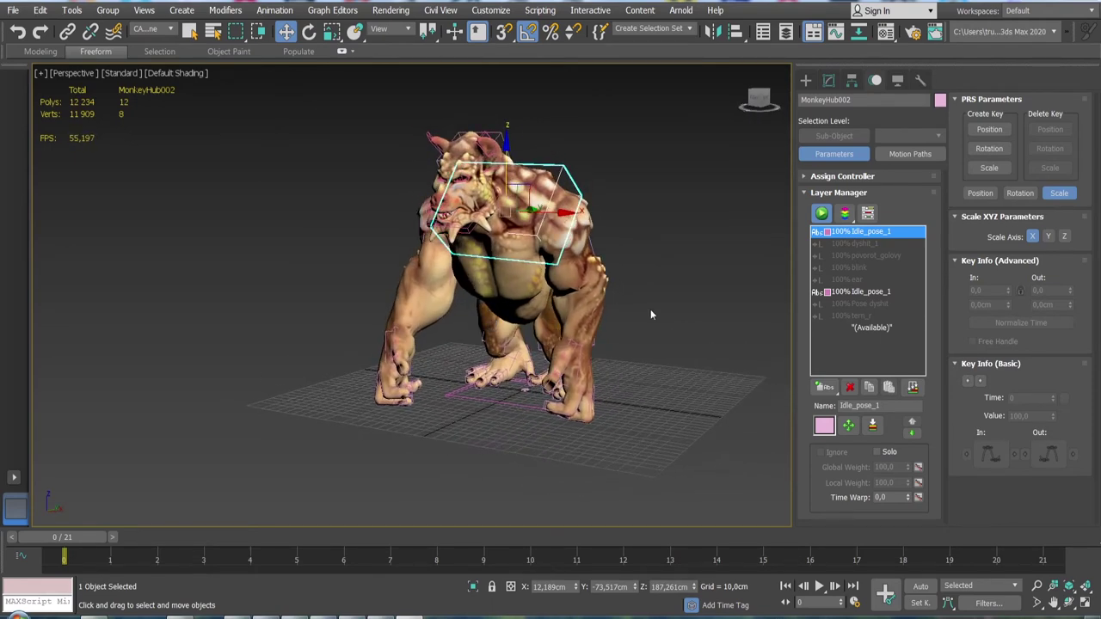
pyautogui.moveTo(66, 540)
pyautogui.mouseDown()
pyautogui.moveTo(591, 545)
pyautogui.moveTo(71, 520)
pyautogui.mouseUp()
pyautogui.press('w')
pyautogui.keyDown('alt'); pyautogui.moveTo(70, 520); pyautogui.dragTo(413, 461, button='middle'); pyautogui.keyUp('alt')
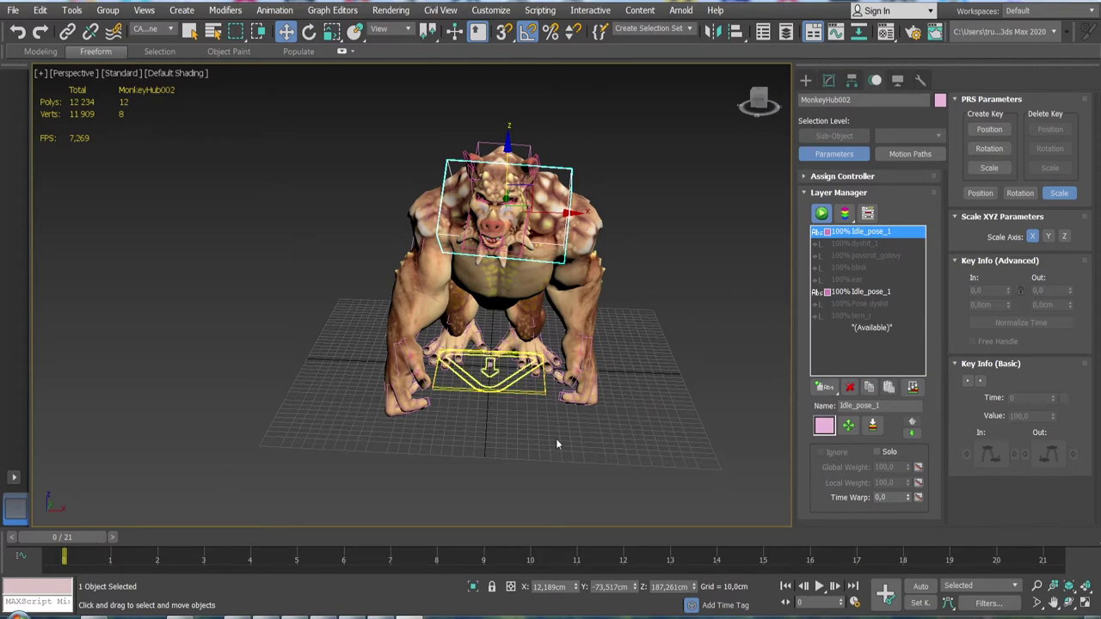
pyautogui.keyDown('alt'); pyautogui.moveTo(555, 439); pyautogui.dragTo(658, 441, button='middle'); pyautogui.keyUp('alt')
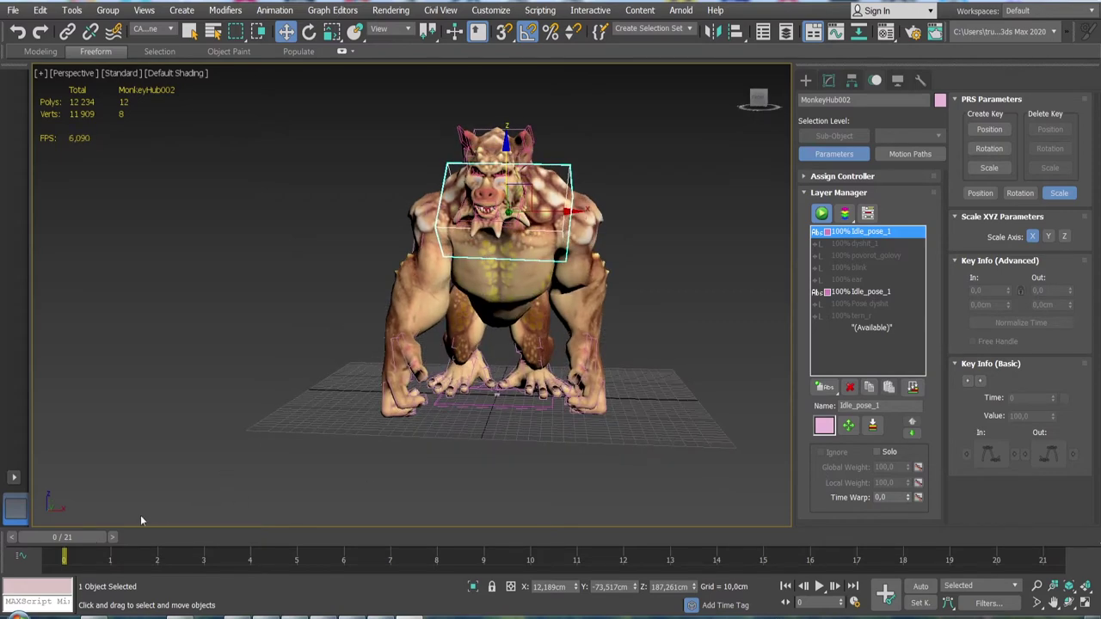
pyautogui.press('q')
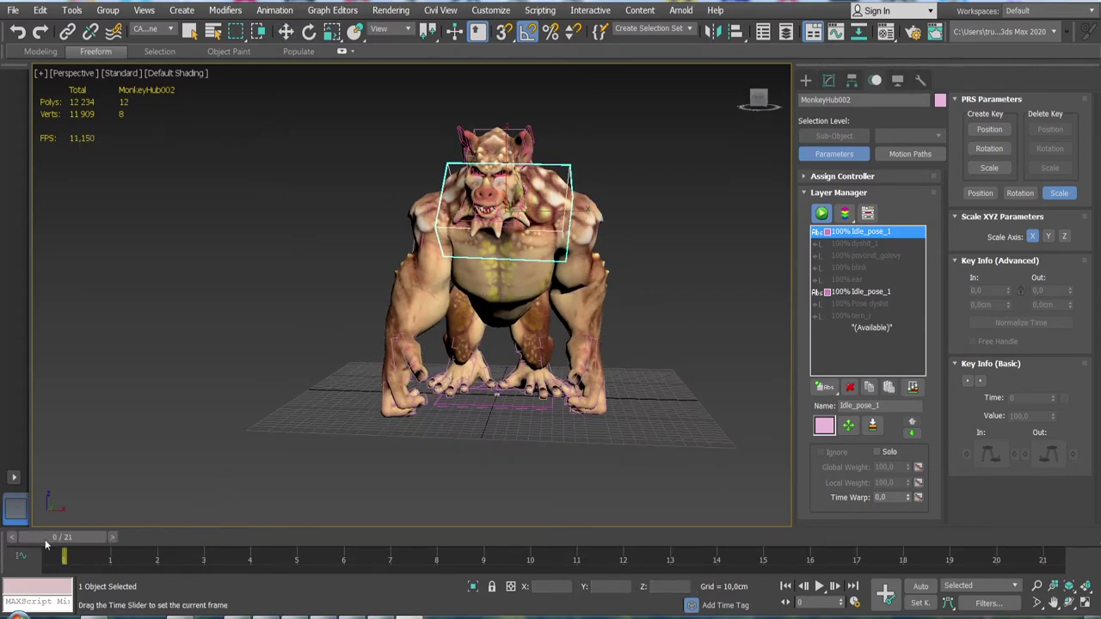
pyautogui.press('w')
pyautogui.moveTo(661, 388)
pyautogui.keyDown('alt'); pyautogui.mouseDown(button='middle')
pyautogui.moveTo(680, 388)
pyautogui.moveTo(654, 370)
pyautogui.moveTo(693, 378)
pyautogui.mouseUp(button='middle'); pyautogui.keyUp('alt')
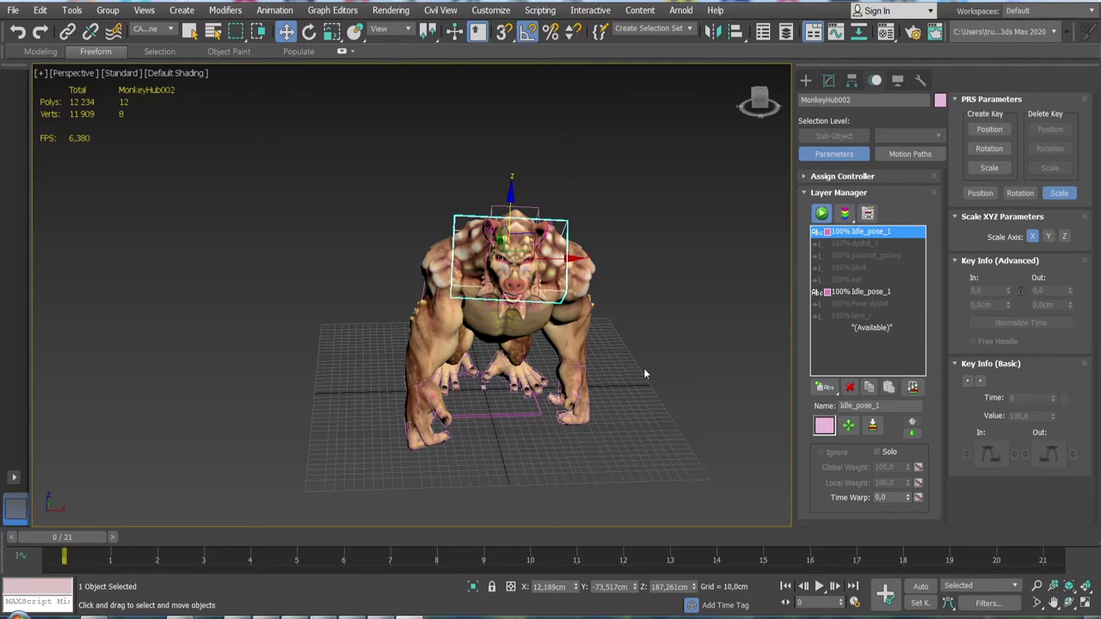
pyautogui.moveTo(645, 364)
pyautogui.keyDown('alt'); pyautogui.mouseDown(button='middle')
pyautogui.moveTo(612, 370)
pyautogui.moveTo(650, 358)
pyautogui.mouseUp(button='middle'); pyautogui.keyUp('alt')
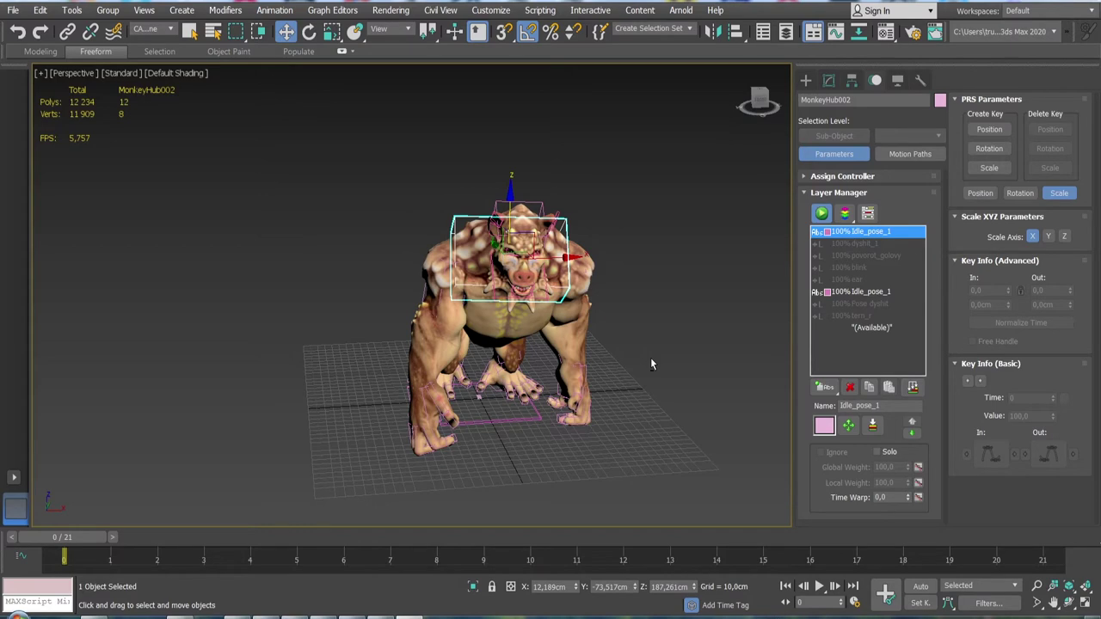
# - Go to frame 21 and orbit so the creature faces the camera
pyautogui.moveTo(60, 536); pyautogui.dragTo(60, 537)
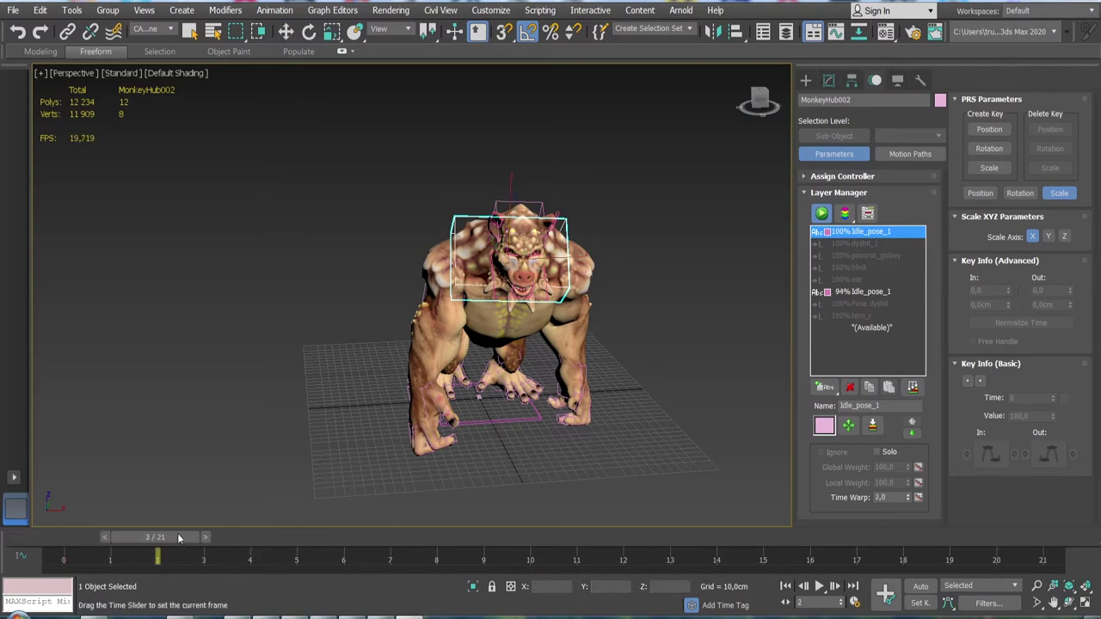
pyautogui.press('w')
pyautogui.keyDown('alt'); pyautogui.moveTo(634, 387); pyautogui.dragTo(601, 393, button='middle'); pyautogui.keyUp('alt')
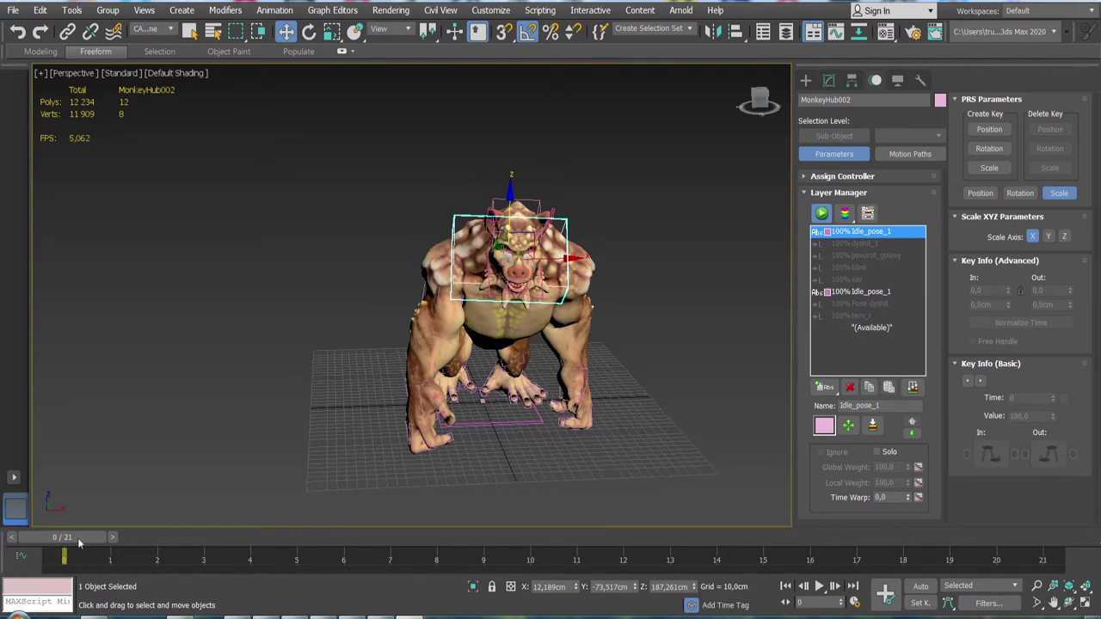
pyautogui.moveTo(79, 541); pyautogui.dragTo(1036, 537)
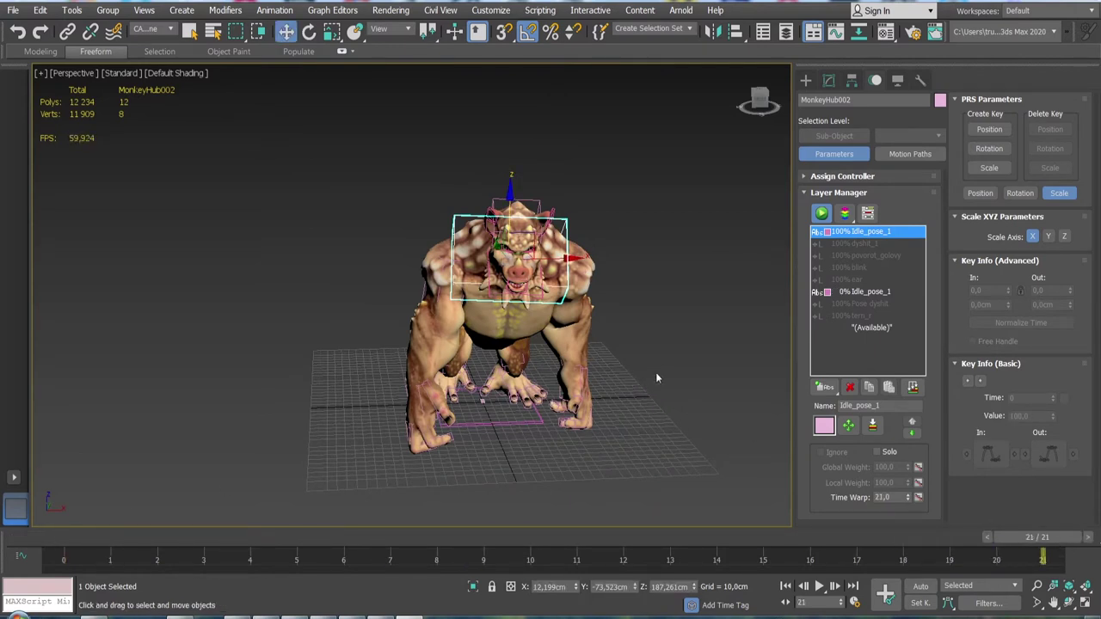
pyautogui.moveTo(655, 376)
pyautogui.keyDown('alt'); pyautogui.mouseDown(button='middle')
pyautogui.moveTo(604, 376)
pyautogui.moveTo(647, 328)
pyautogui.mouseUp(button='middle'); pyautogui.keyUp('alt')
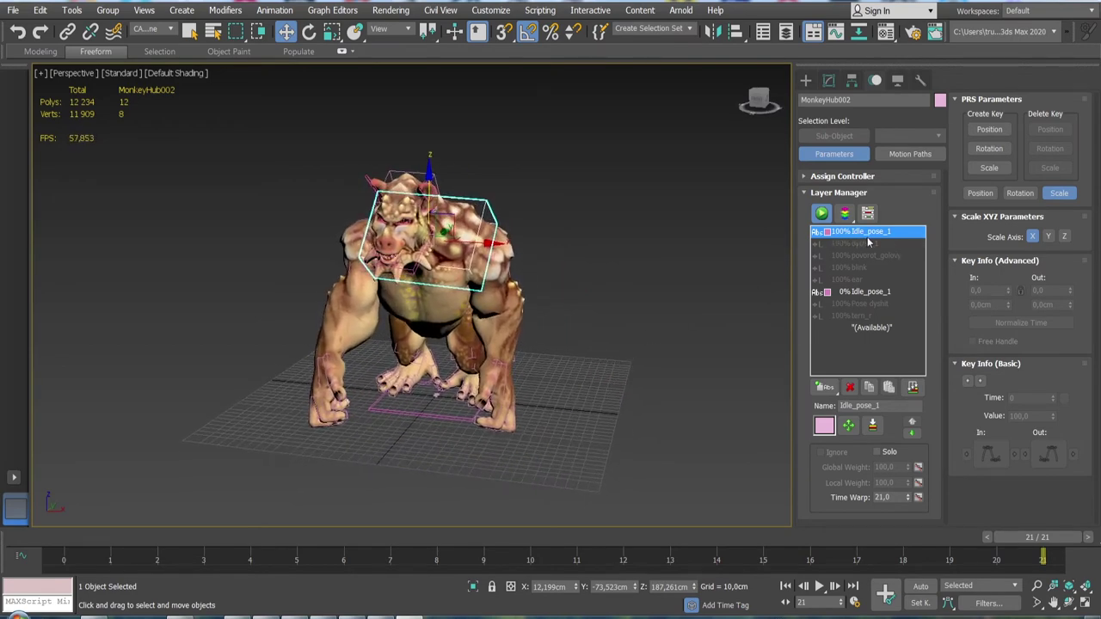
pyautogui.keyDown('alt'); pyautogui.moveTo(560, 332); pyautogui.dragTo(570, 329, button='middle'); pyautogui.keyUp('alt')
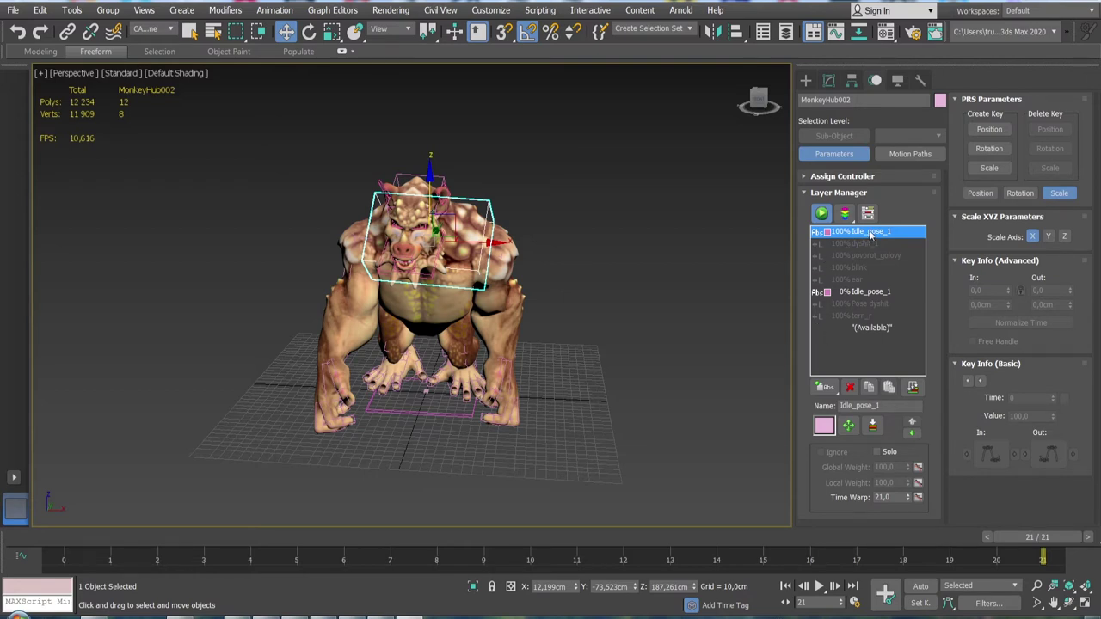
# - Raise the second Idle_pose_1 layer's Global Weight from 0 to 100, then return to frame 0
pyautogui.click(868, 388)
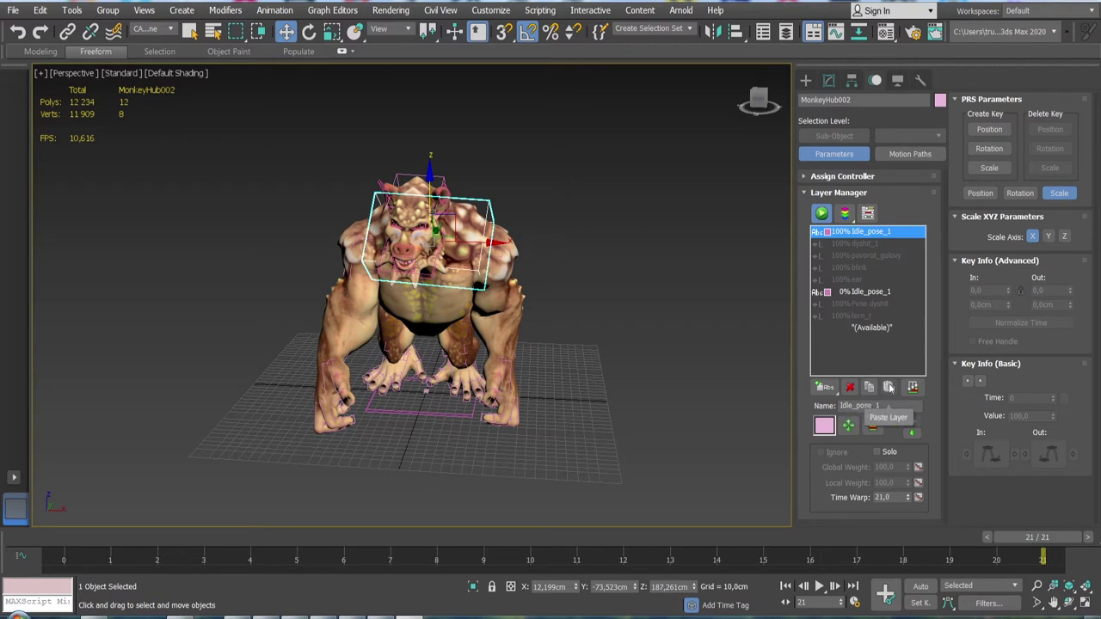
pyautogui.click(863, 292)
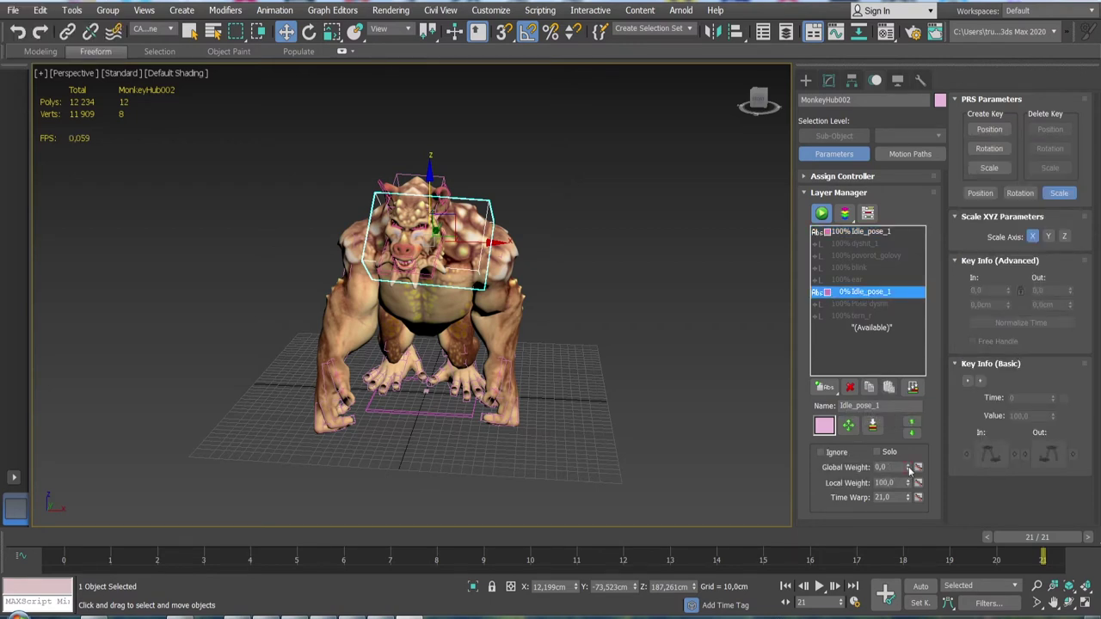
pyautogui.moveTo(907, 467); pyautogui.dragTo(907, 430)
pyautogui.moveTo(1015, 536)
pyautogui.mouseDown()
pyautogui.moveTo(262, 489)
pyautogui.moveTo(405, 457)
pyautogui.moveTo(52, 447)
pyautogui.mouseUp()
pyautogui.press('w')
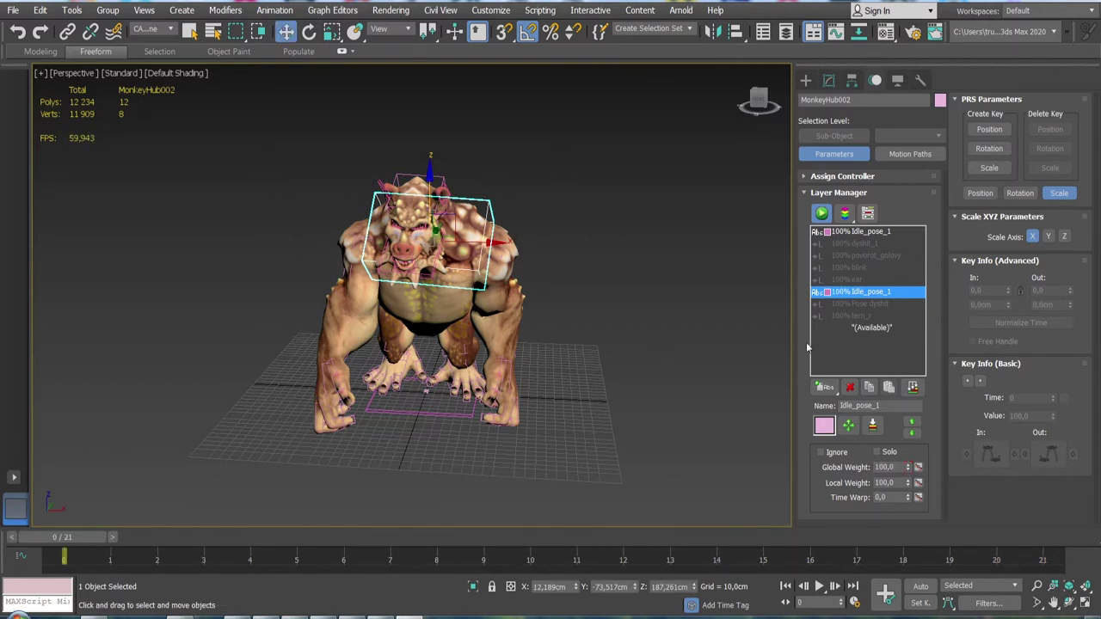
pyautogui.keyDown('alt'); pyautogui.moveTo(685, 345); pyautogui.dragTo(641, 355, button='middle'); pyautogui.keyUp('alt')
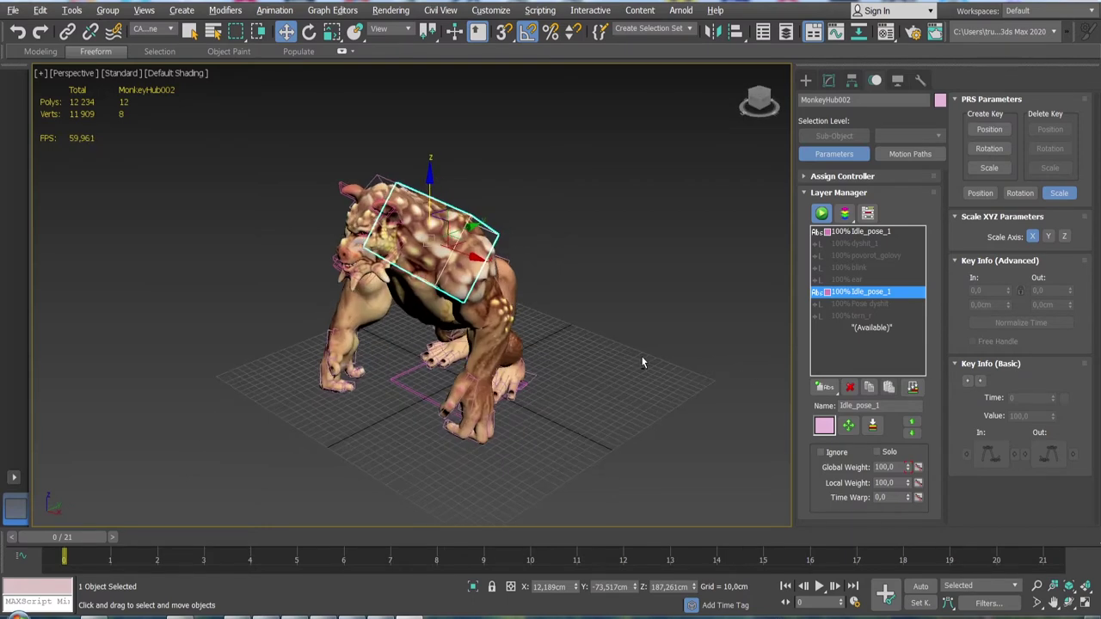
# - Add an Adjustment Layer from the layer-type flyout, then reselect the second Idle_pose_1 layer
pyautogui.click(822, 388)
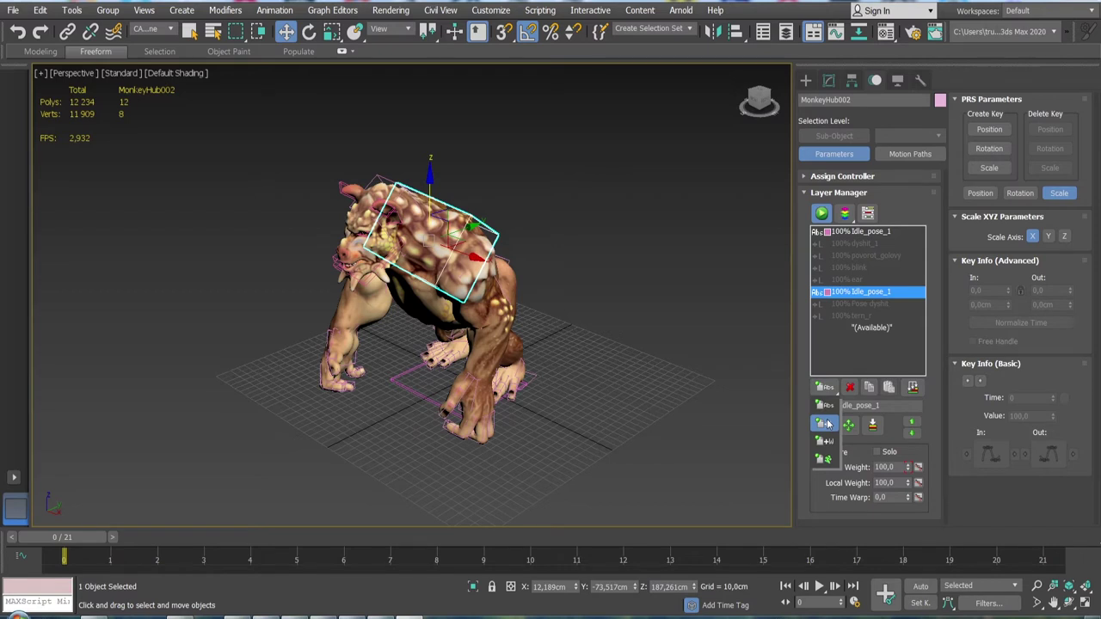
pyautogui.click(827, 424)
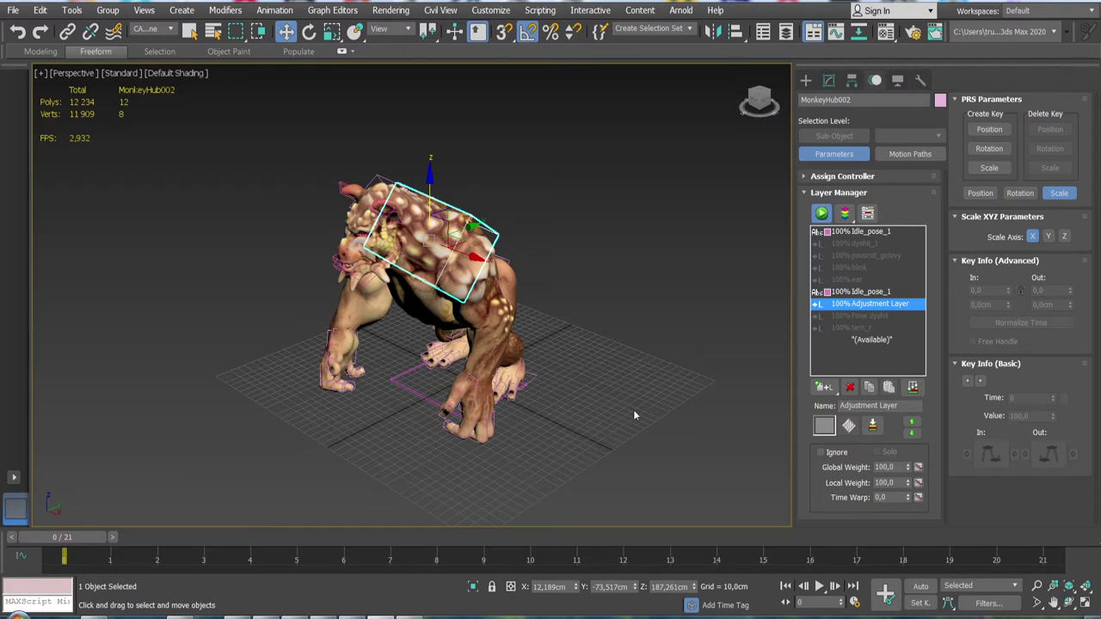
pyautogui.click(855, 293)
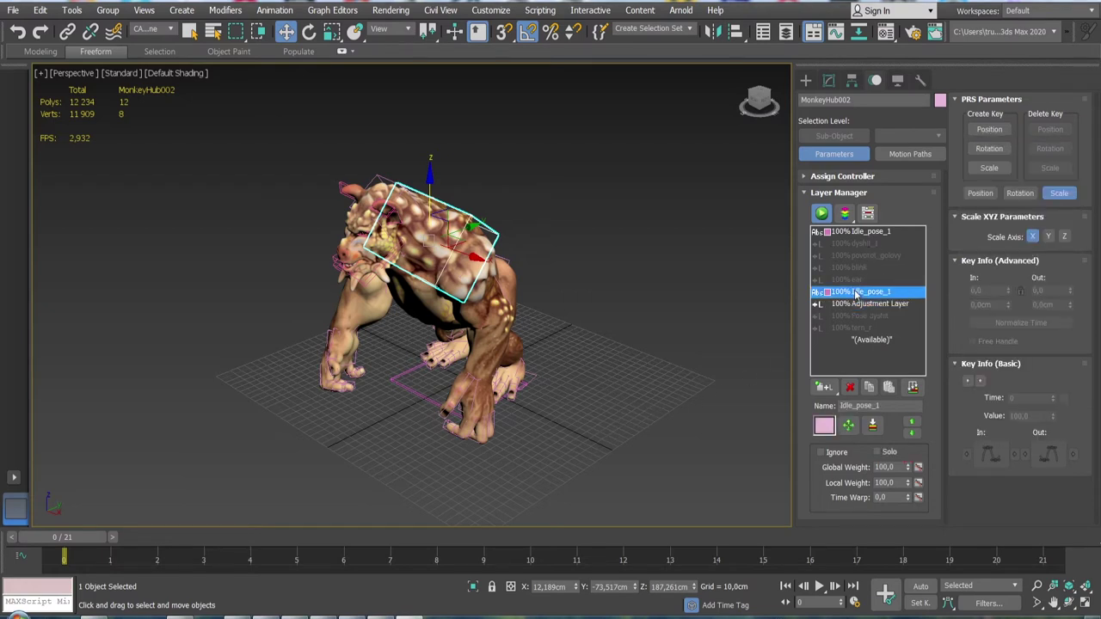
pyautogui.click(856, 304)
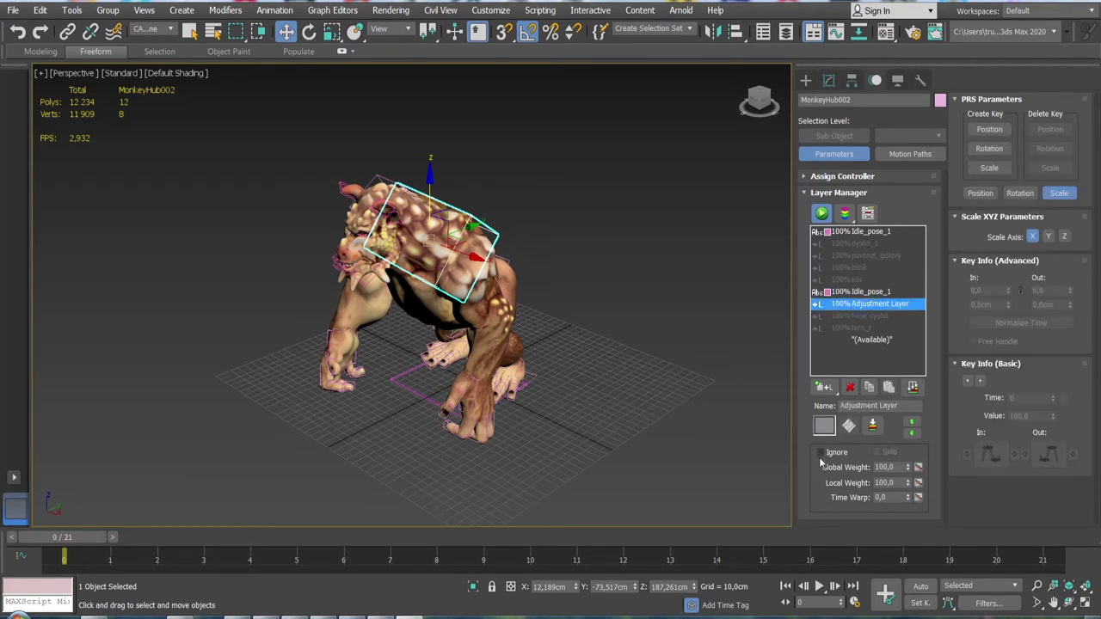
pyautogui.click(856, 293)
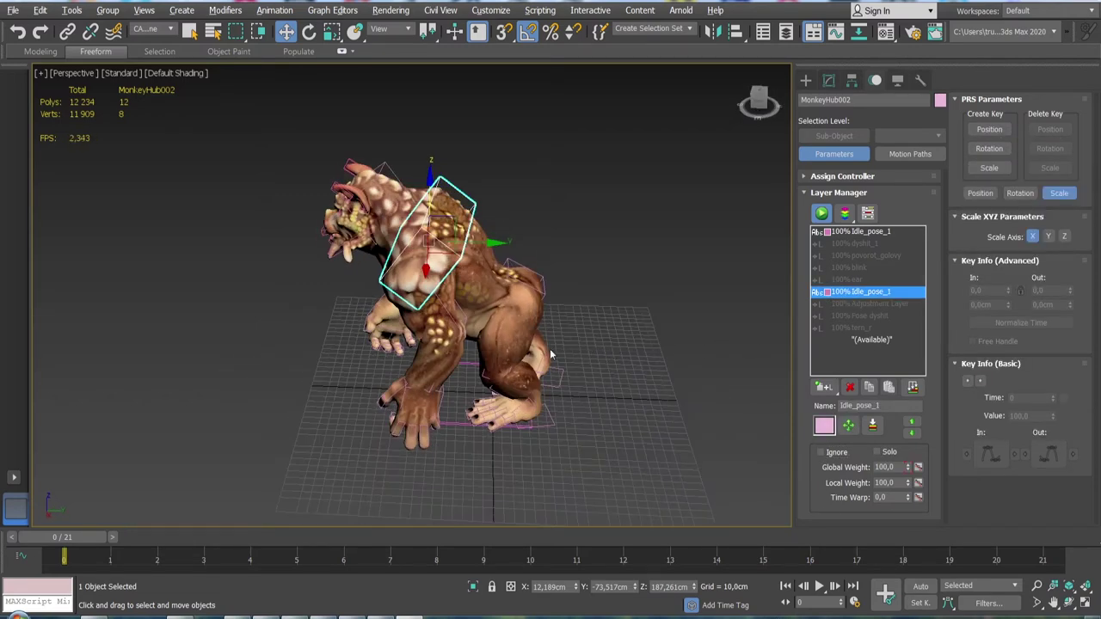
# - Zoom in close and select the MonkeyHub001 hub
pyautogui.scroll(3, 611, 345)
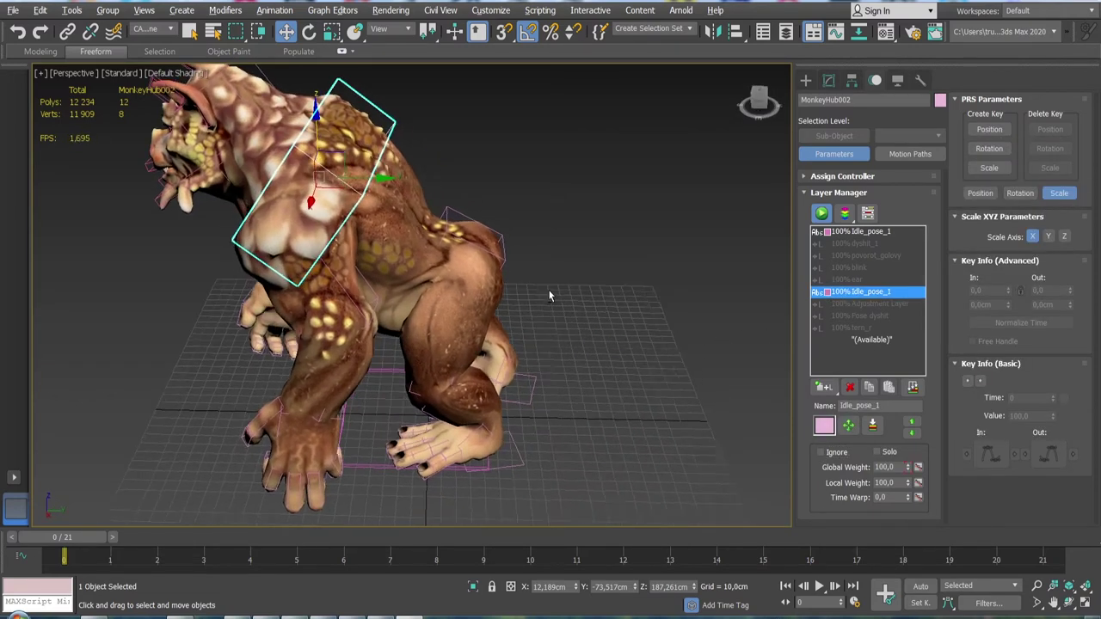
pyautogui.moveTo(548, 289)
pyautogui.keyDown('alt'); pyautogui.mouseDown(button='middle')
pyautogui.moveTo(624, 286)
pyautogui.moveTo(534, 286)
pyautogui.mouseUp(button='middle'); pyautogui.keyUp('alt')
pyautogui.click(502, 264)
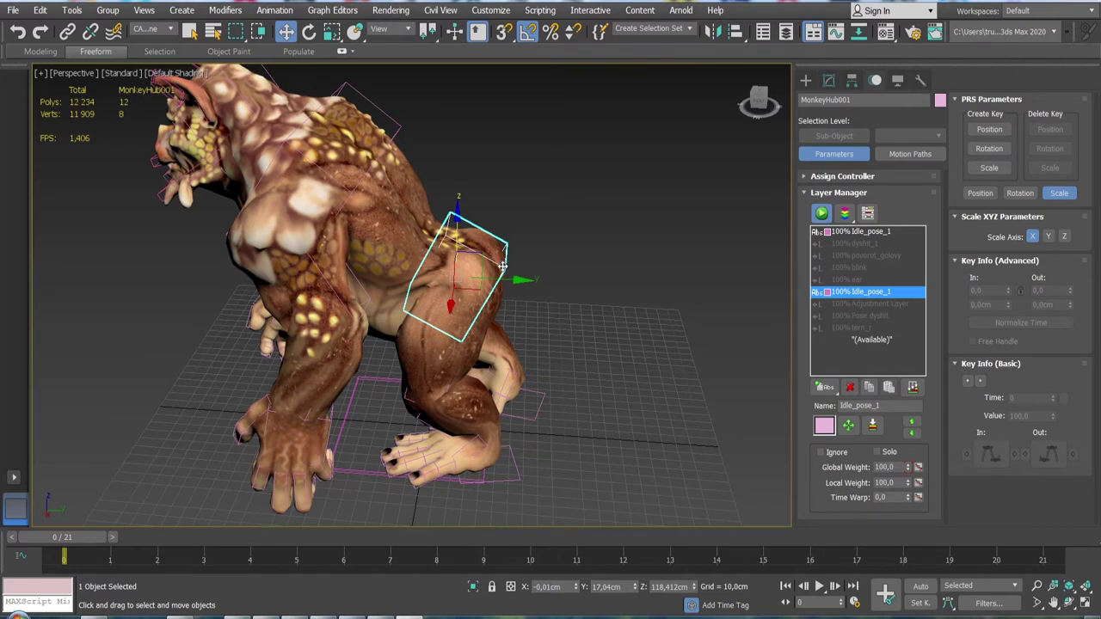
# - Save MonkeyHub001's current stance as the whole-rig pose Monkey-0f
pyautogui.rightClick(502, 266)
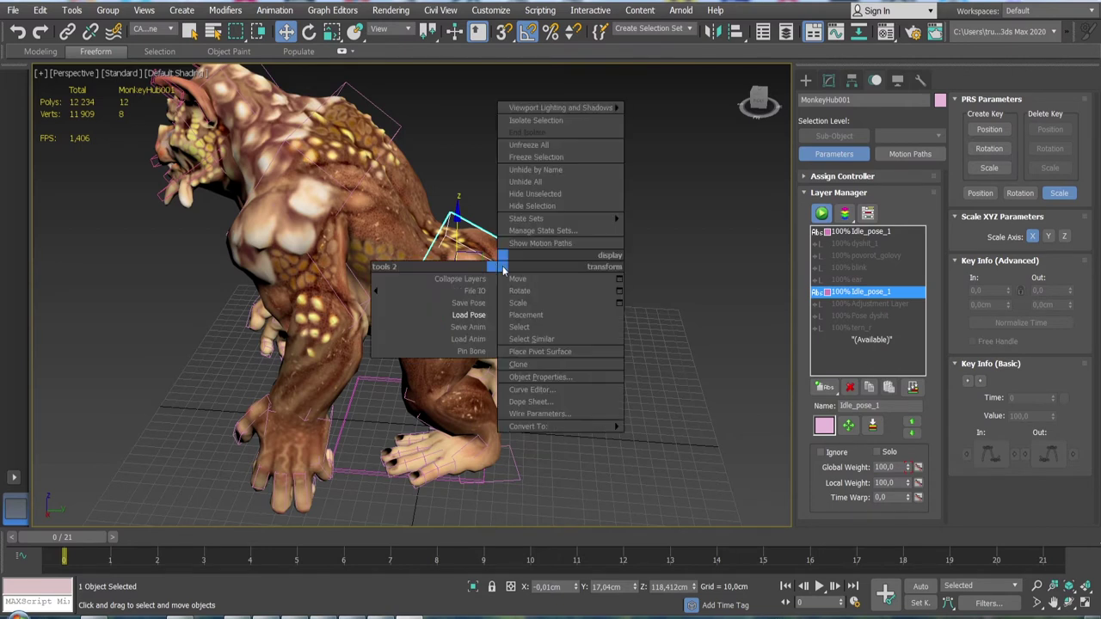
pyautogui.click(470, 303)
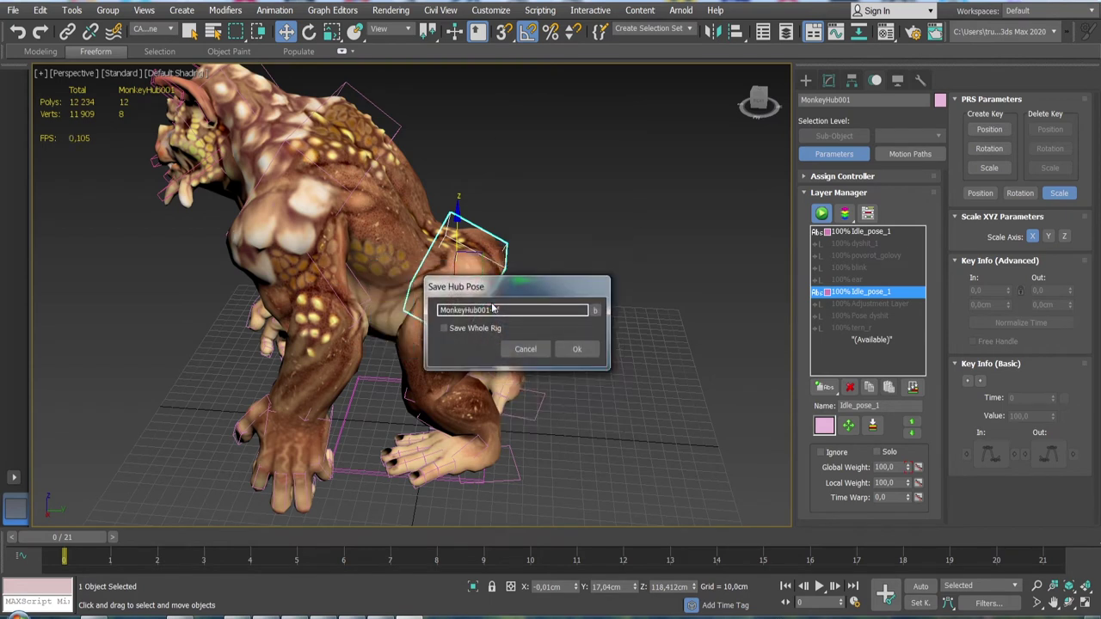
pyautogui.click(446, 331)
pyautogui.click(574, 350)
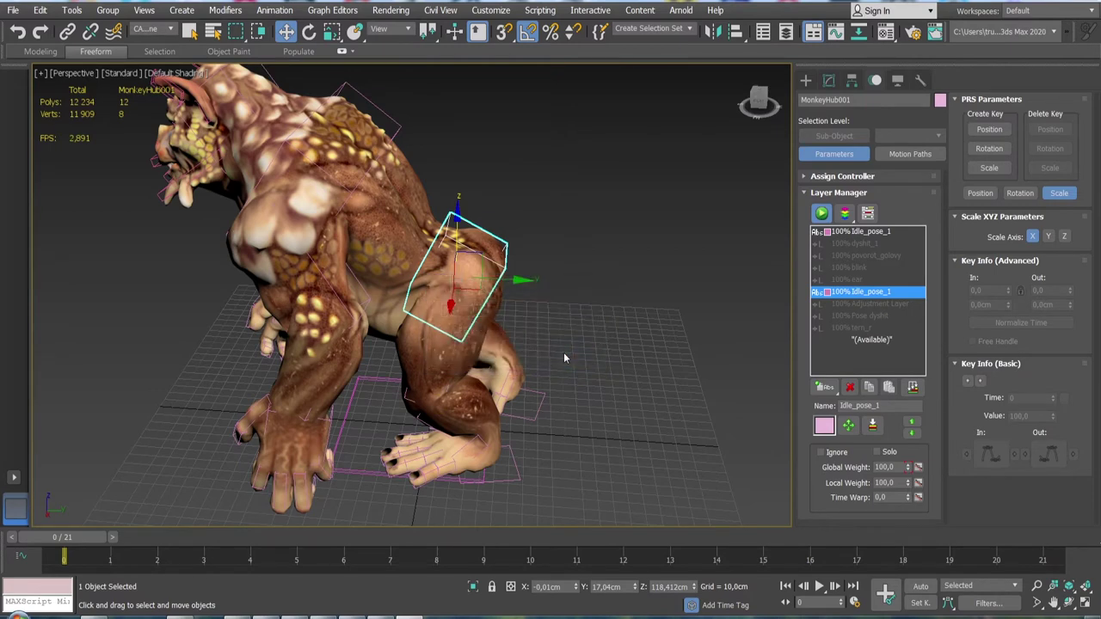
pyautogui.keyDown('alt'); pyautogui.moveTo(564, 358); pyautogui.dragTo(723, 336, button='middle'); pyautogui.keyUp('alt')
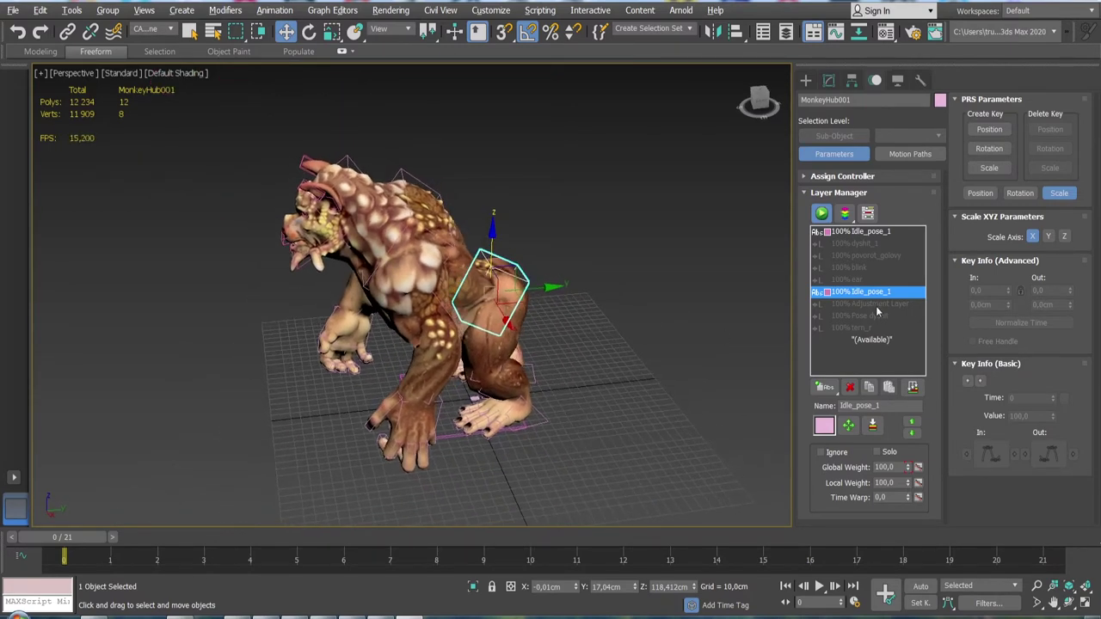
# - Un-ignore the Adjustment Layer, turn on Auto Key, and set keys on the current frame
pyautogui.click(876, 304)
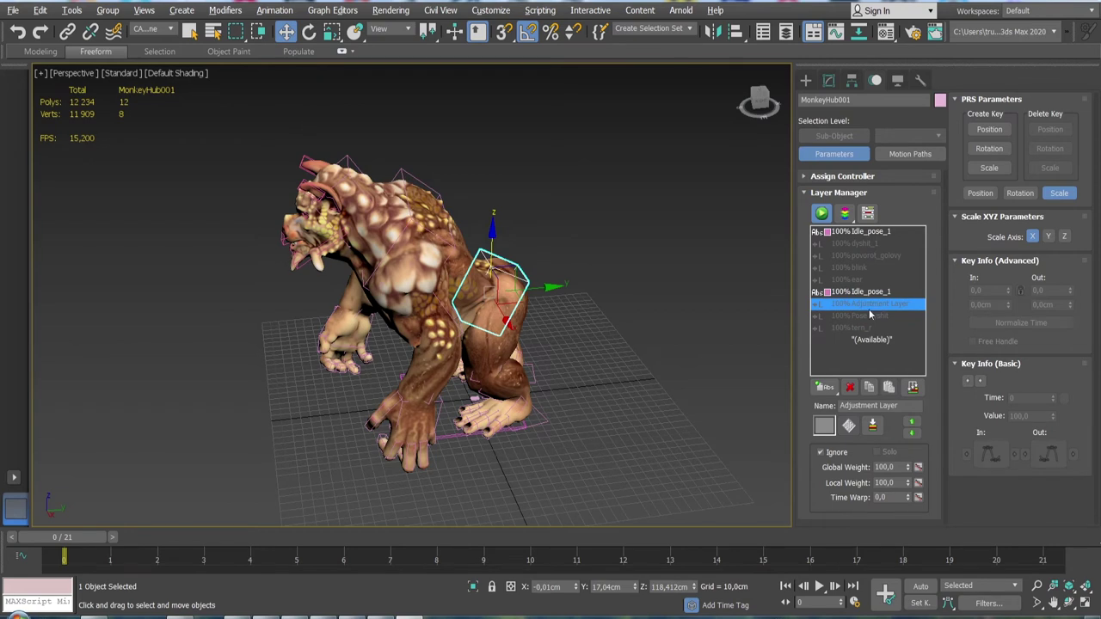
pyautogui.click(821, 452)
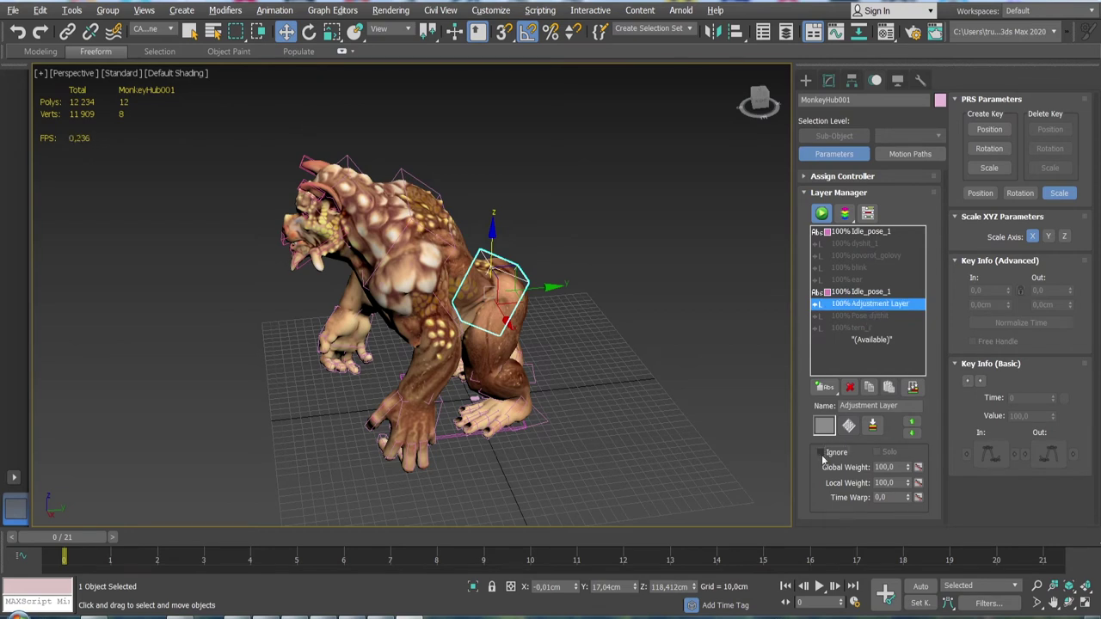
pyautogui.click(920, 586)
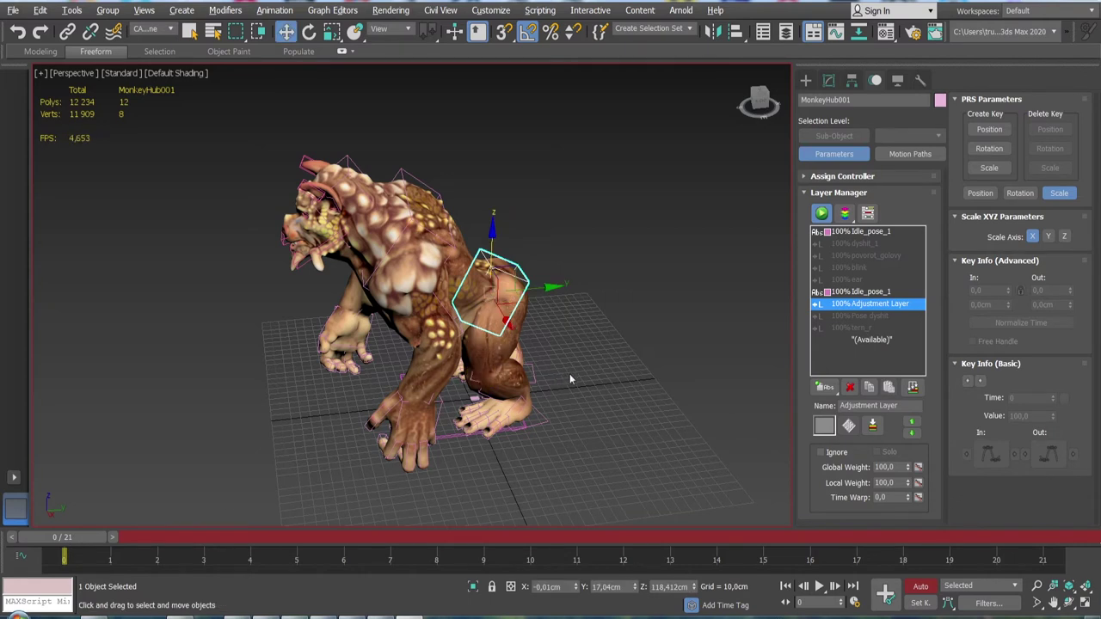
pyautogui.click(887, 593)
# - Select all rig bones and delete their trackbar keys at frames 19–21
pyautogui.hotkey('ctrl', 'a')
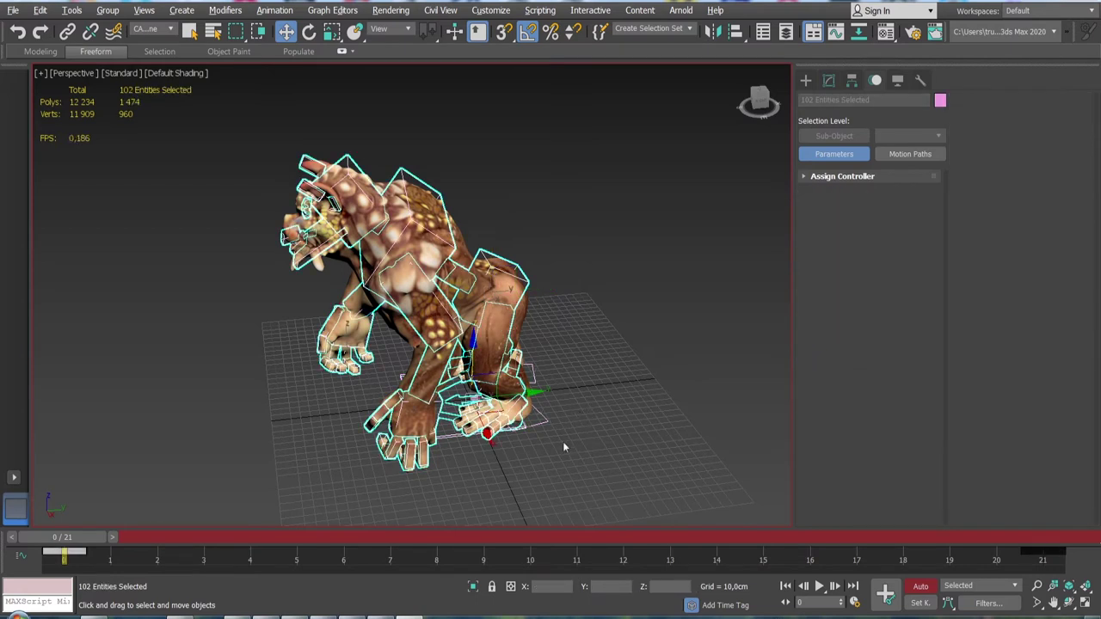
pyautogui.moveTo(1082, 563); pyautogui.dragTo(973, 575)
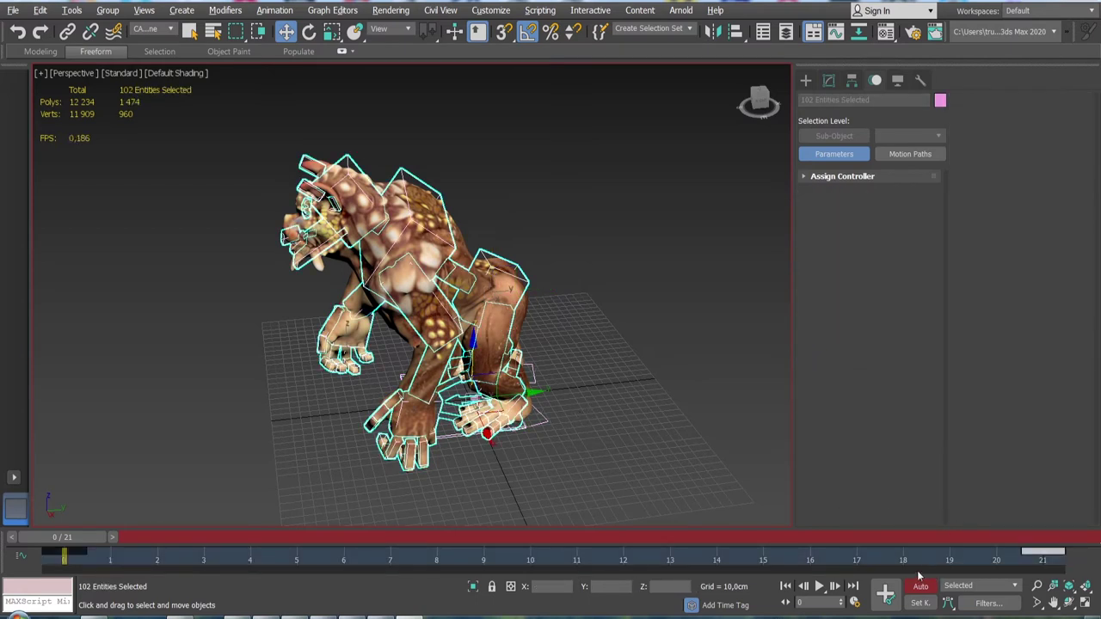
pyautogui.press('Delete')
pyautogui.press('Delete')
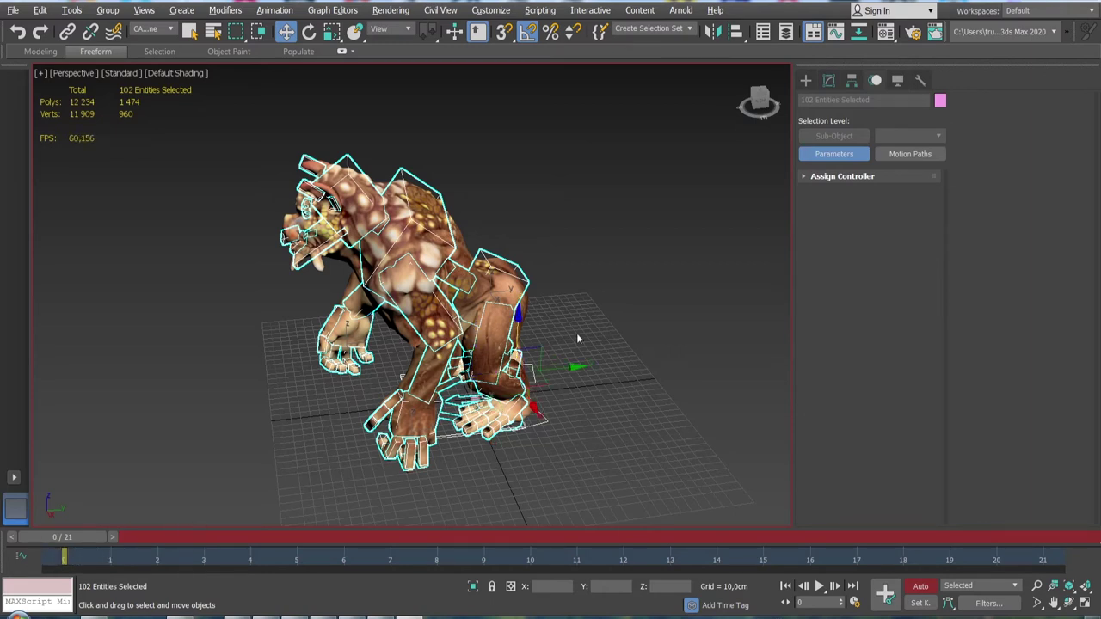
pyautogui.click(576, 339)
# - On MonkeyHub001, set the second Idle_pose_1 layer to Ignore and reselect the Adjustment Layer
pyautogui.click(527, 287)
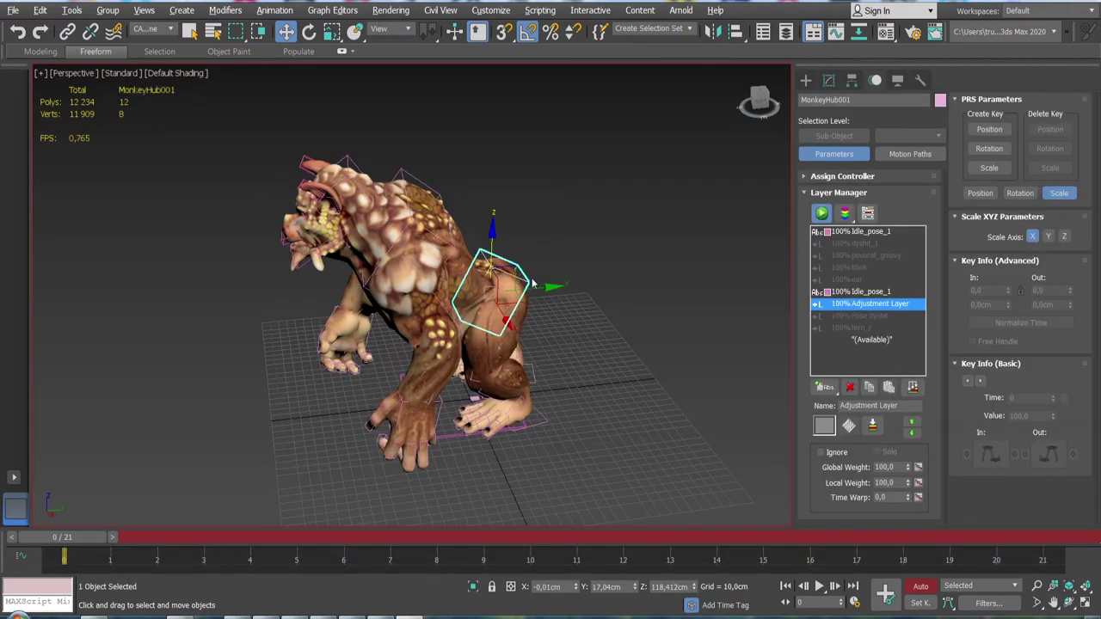
pyautogui.click(857, 292)
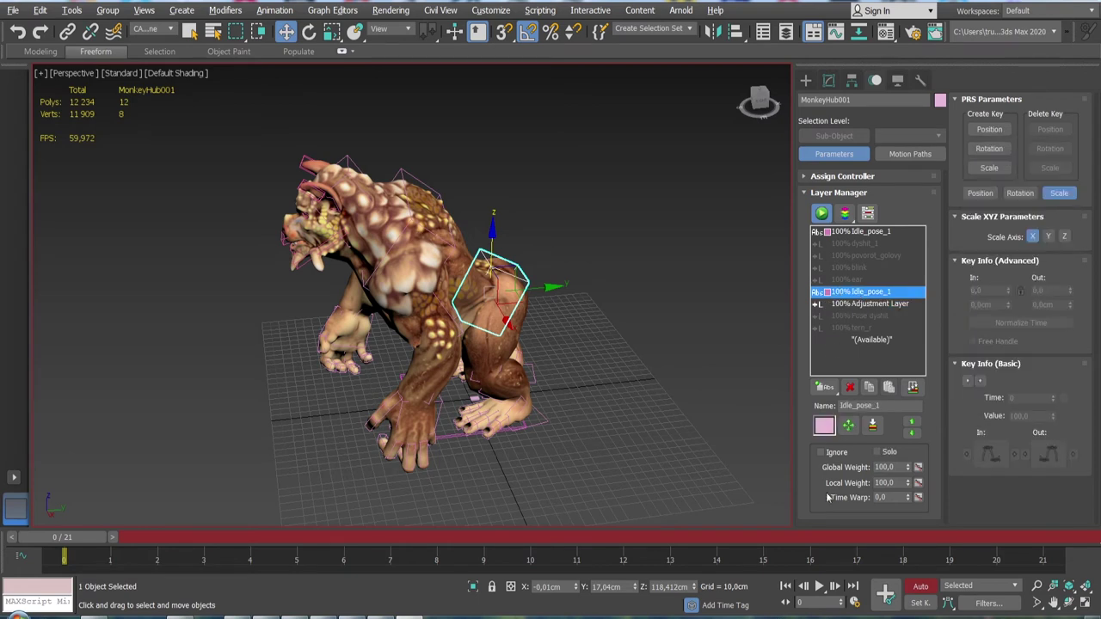
pyautogui.click(819, 452)
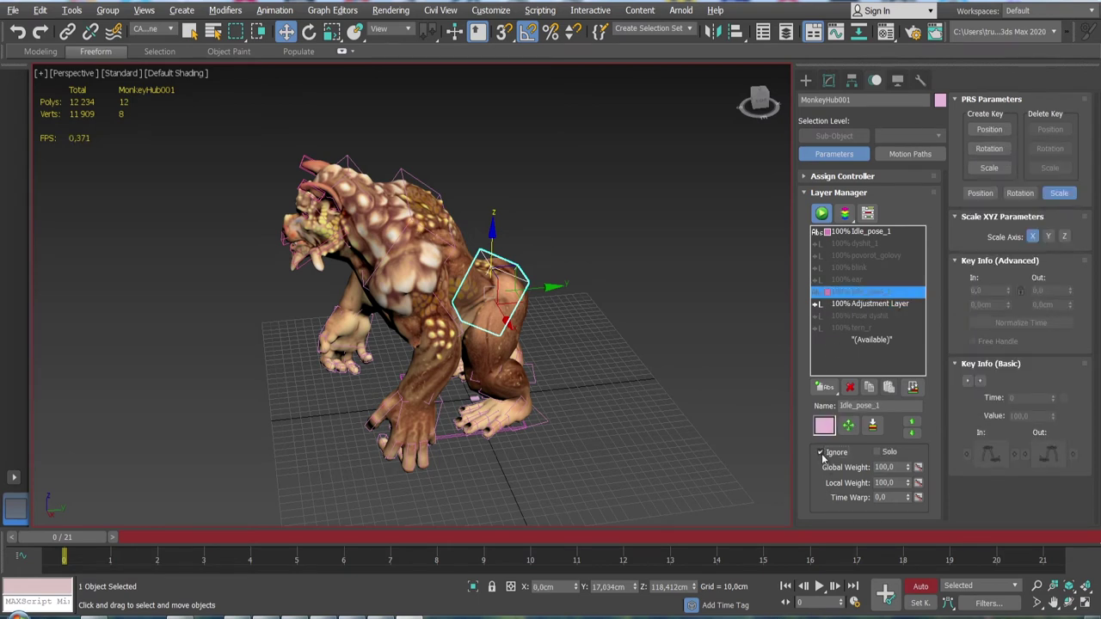
pyautogui.click(853, 306)
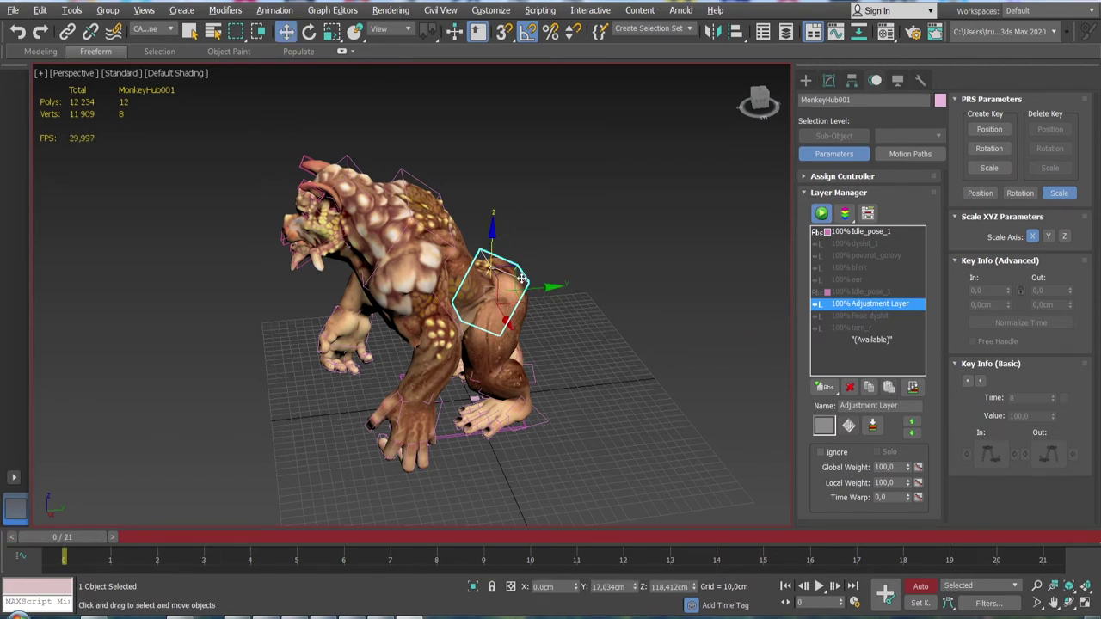
# - Load the saved Monkey-0f pose onto the whole rig via the hub's Load Pose
pyautogui.rightClick(521, 278)
pyautogui.click(496, 328)
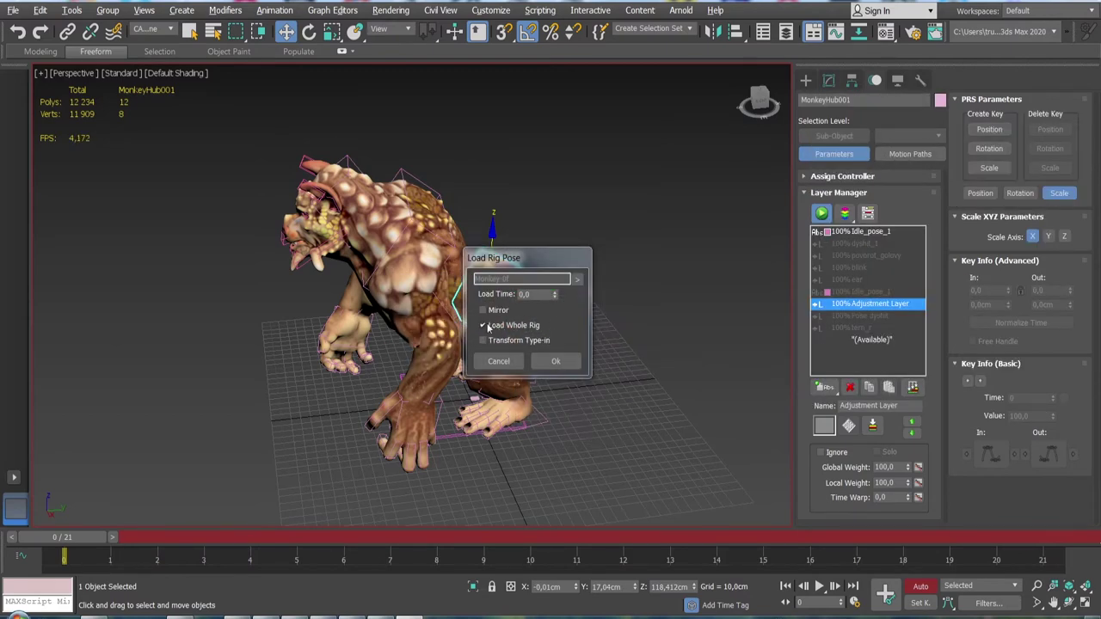
pyautogui.click(483, 326)
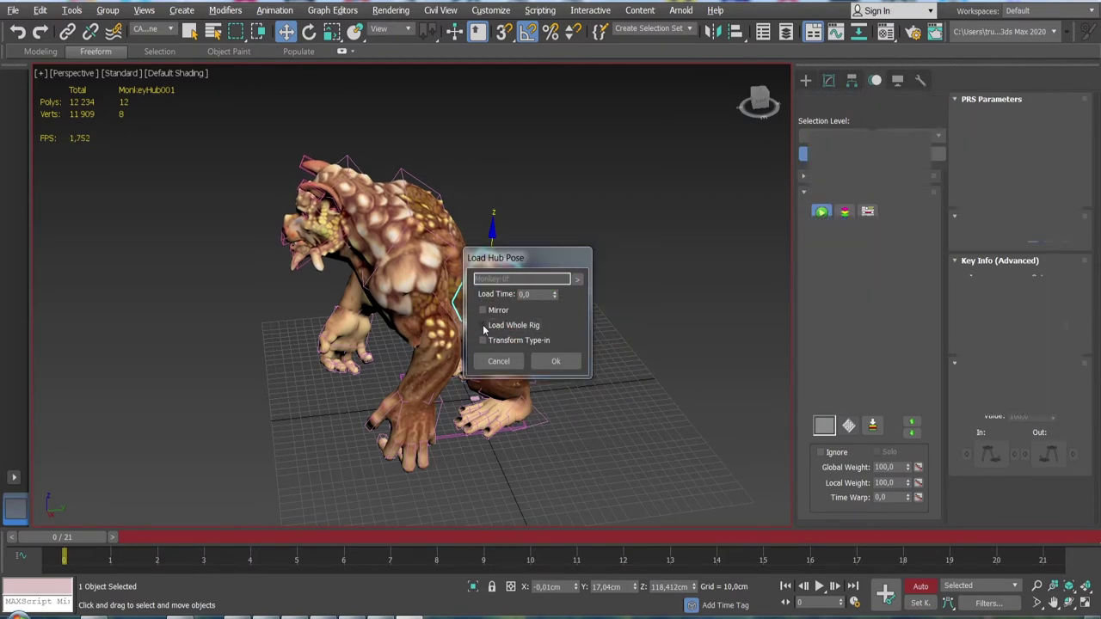
pyautogui.click(483, 327)
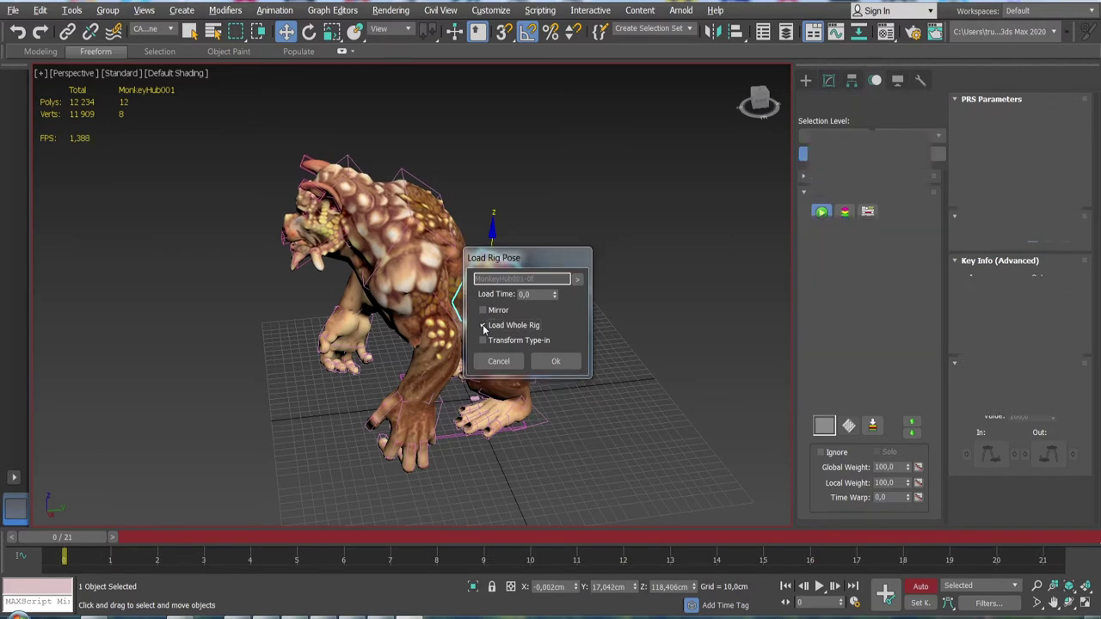
pyautogui.click(483, 326)
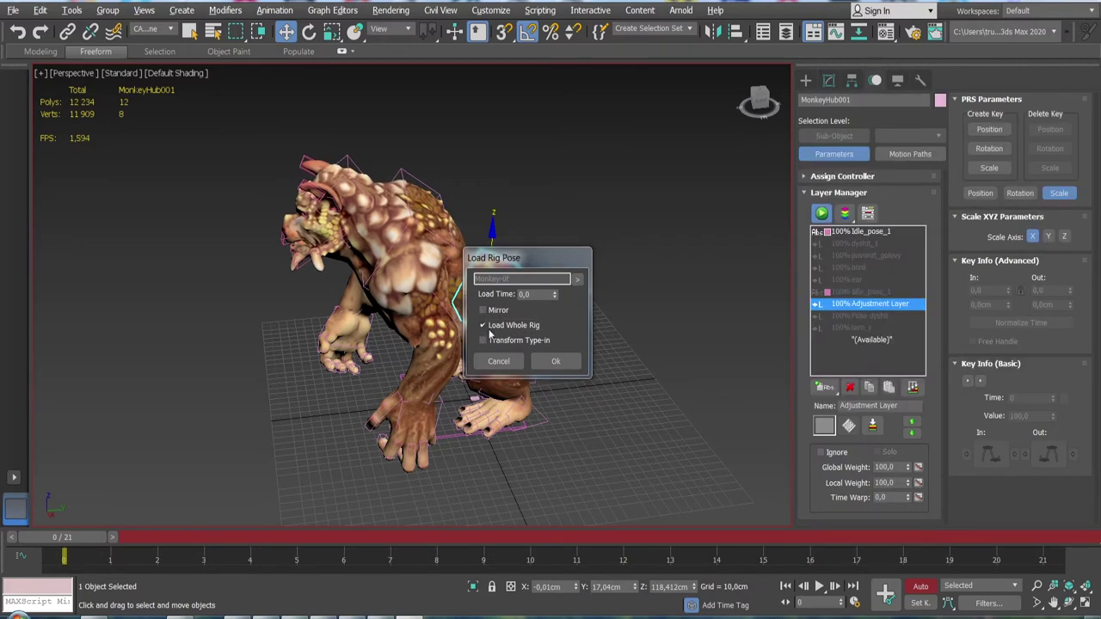
pyautogui.click(556, 361)
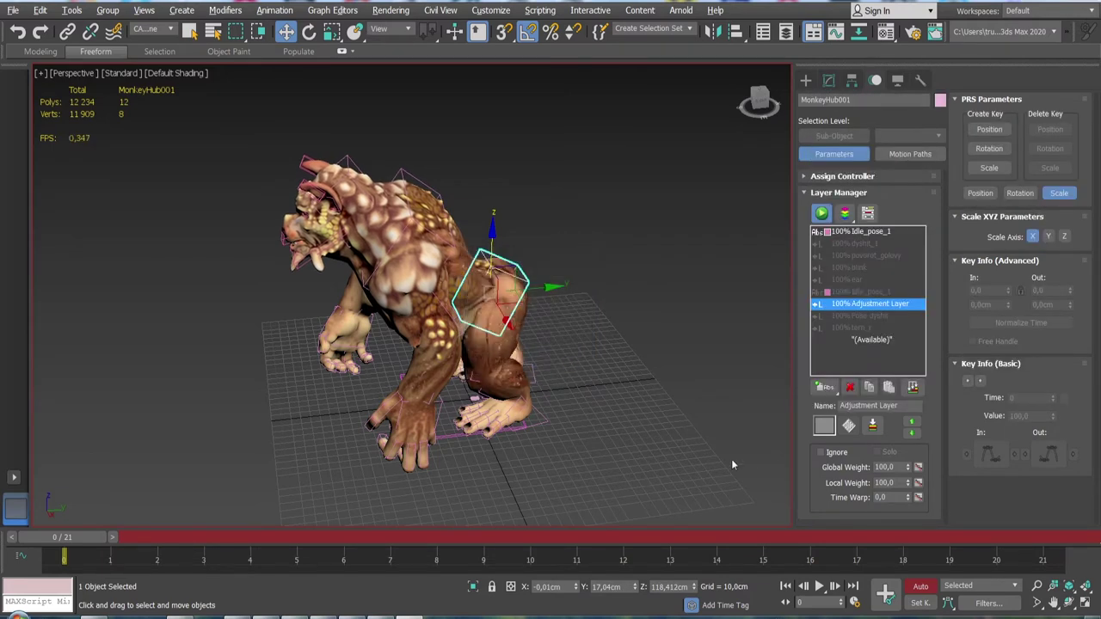
# - Set keys on all bones at frame 0, then go to frame 21 and reselect MonkeyHub001
pyautogui.hotkey('ctrl', 'a')
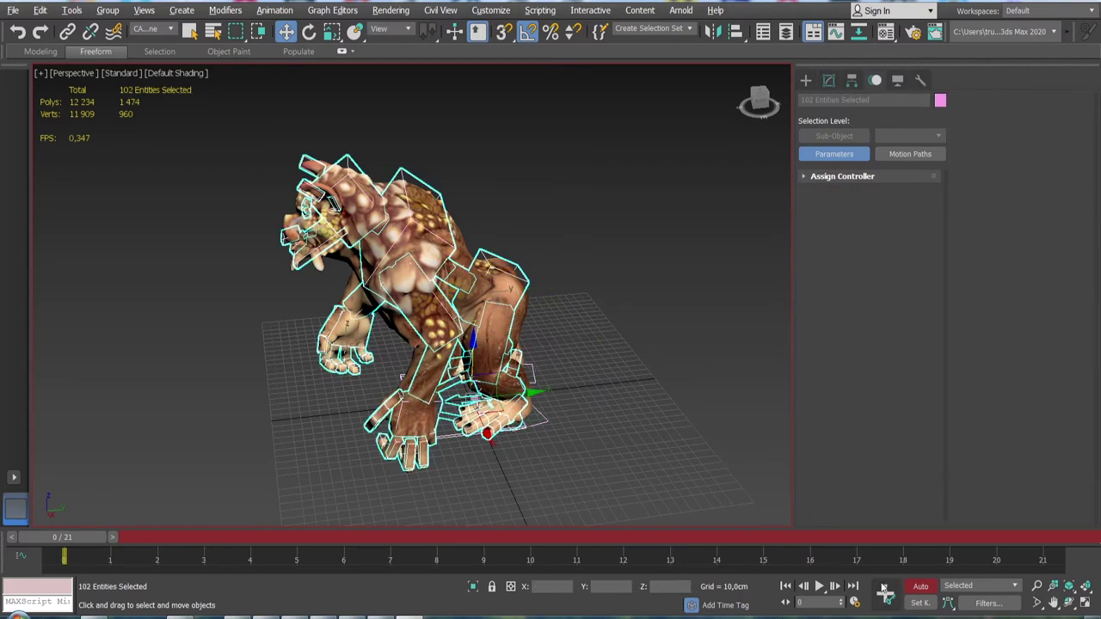
pyautogui.click(886, 593)
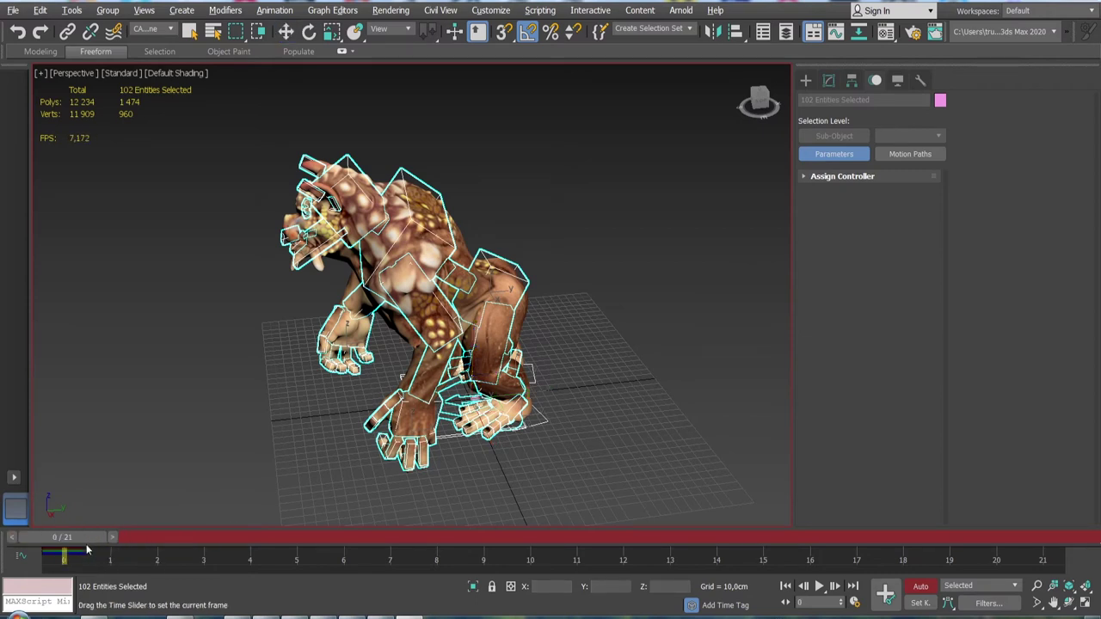
pyautogui.moveTo(81, 538); pyautogui.dragTo(1042, 539)
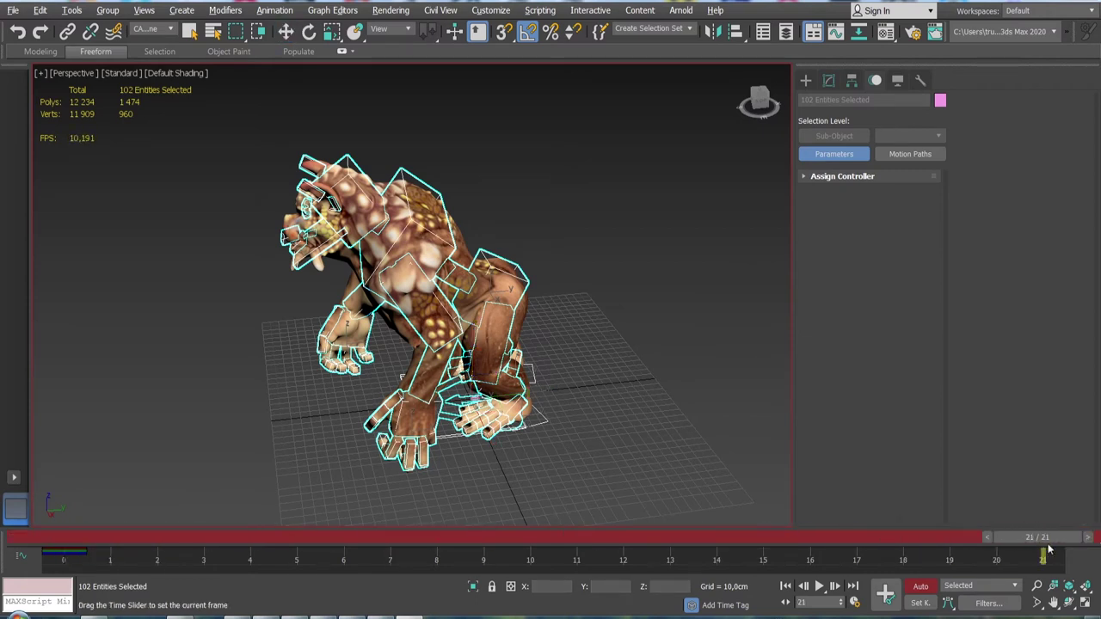
pyautogui.press('w')
pyautogui.click(562, 220)
pyautogui.click(489, 256)
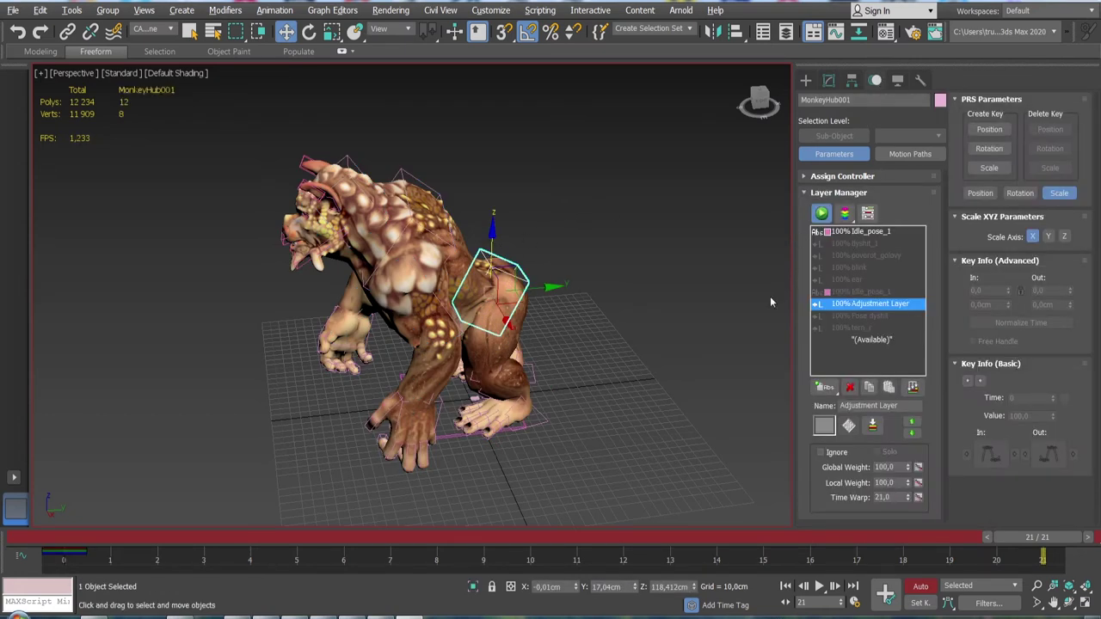
# - Rename MonkeyHub001's Adjustment Layer to 'tern' in the Layer Manager
pyautogui.moveTo(769, 296); pyautogui.dragTo(740, 297, button='middle')
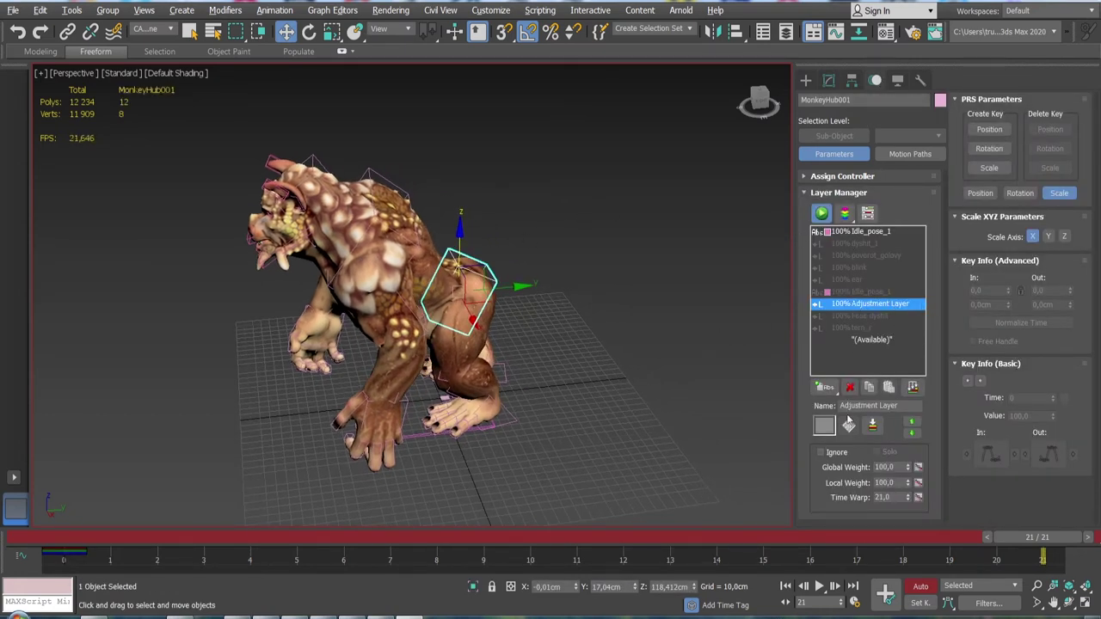
pyautogui.moveTo(899, 405); pyautogui.dragTo(791, 402)
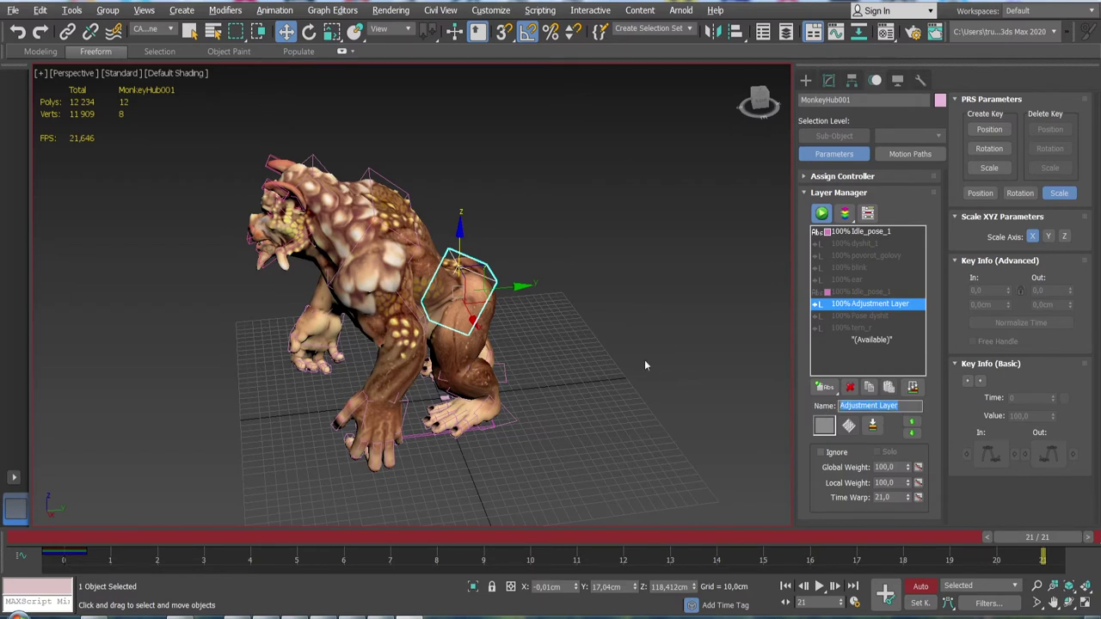
pyautogui.write('po')
pyautogui.write('fil')
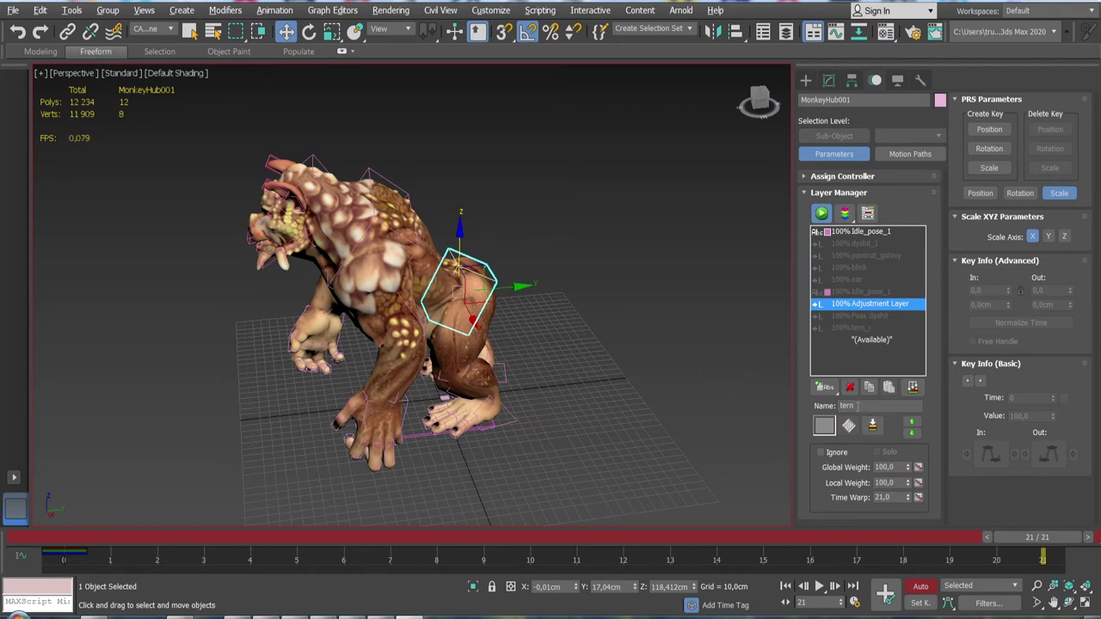
pyautogui.click(851, 306)
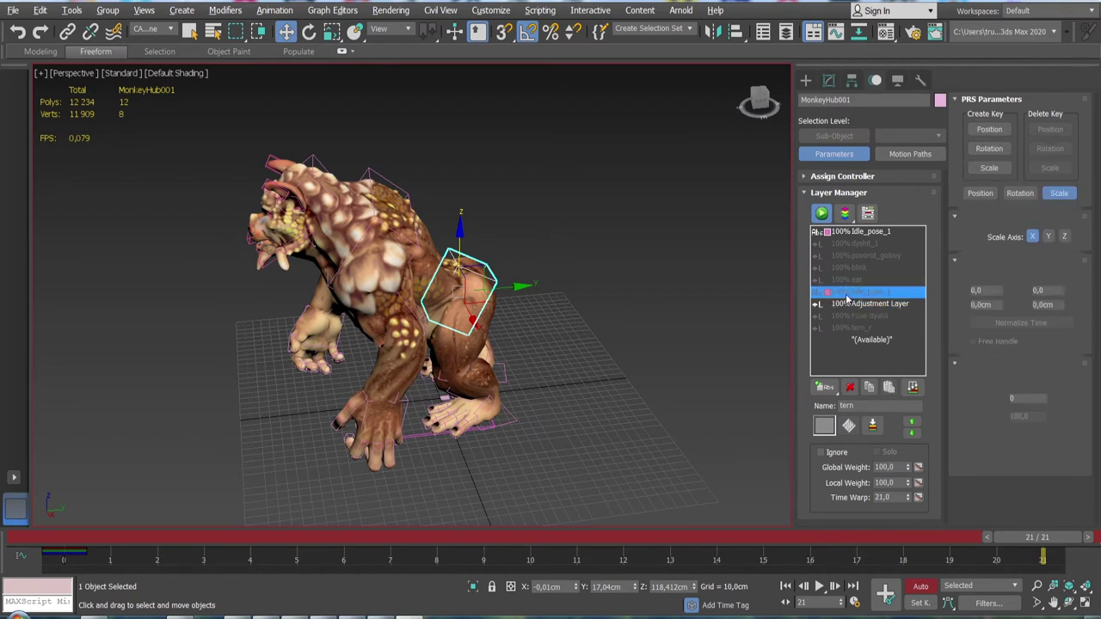
pyautogui.moveTo(894, 406); pyautogui.dragTo(821, 404)
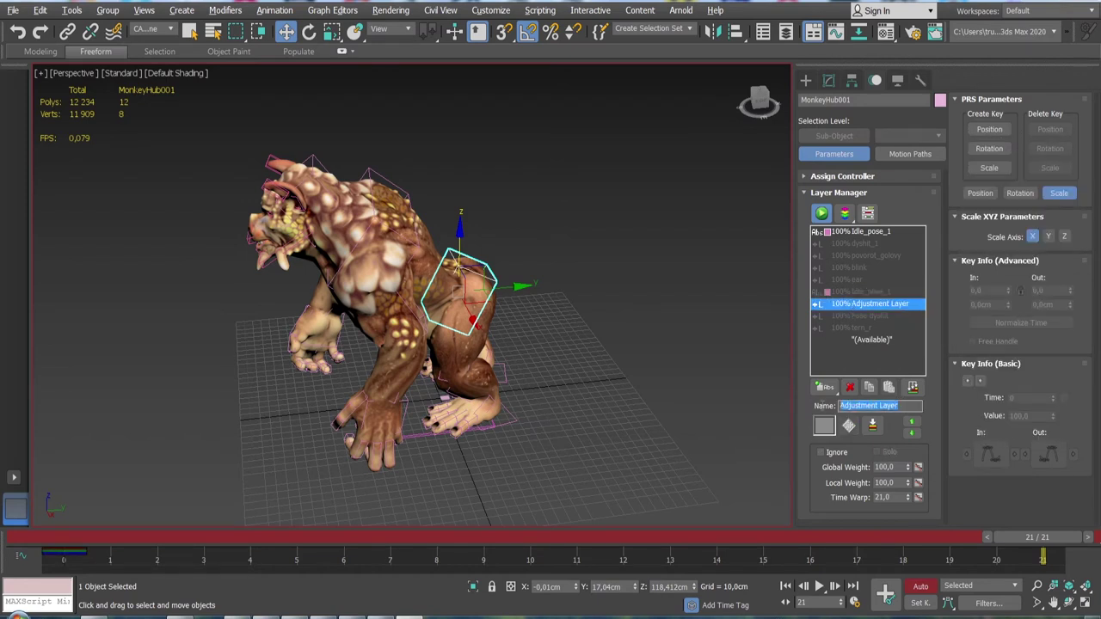
pyautogui.write('fern')
pyautogui.press('Return')
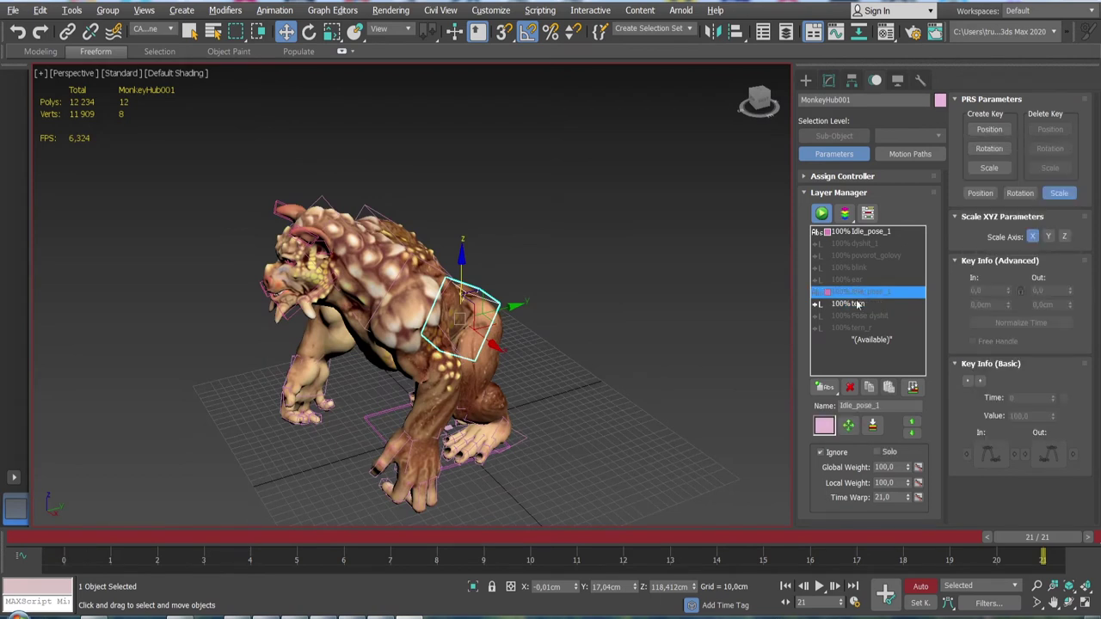
# - Set the tern layer to Ignore and clear Ignore on the second Idle_pose_1 layer
pyautogui.click(820, 452)
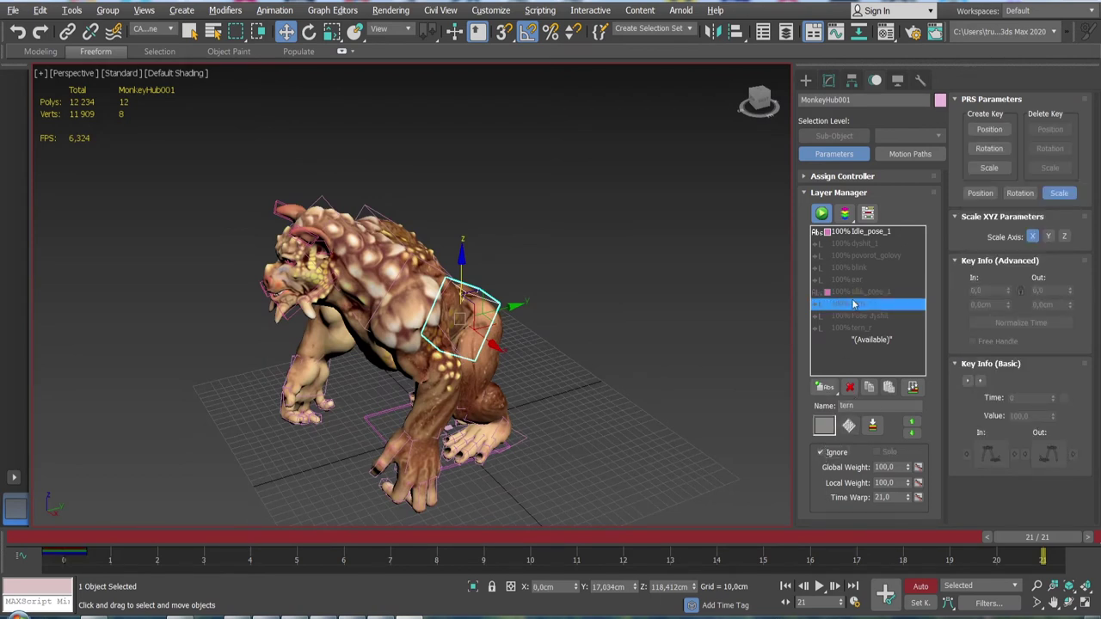
pyautogui.click(860, 292)
pyautogui.click(820, 453)
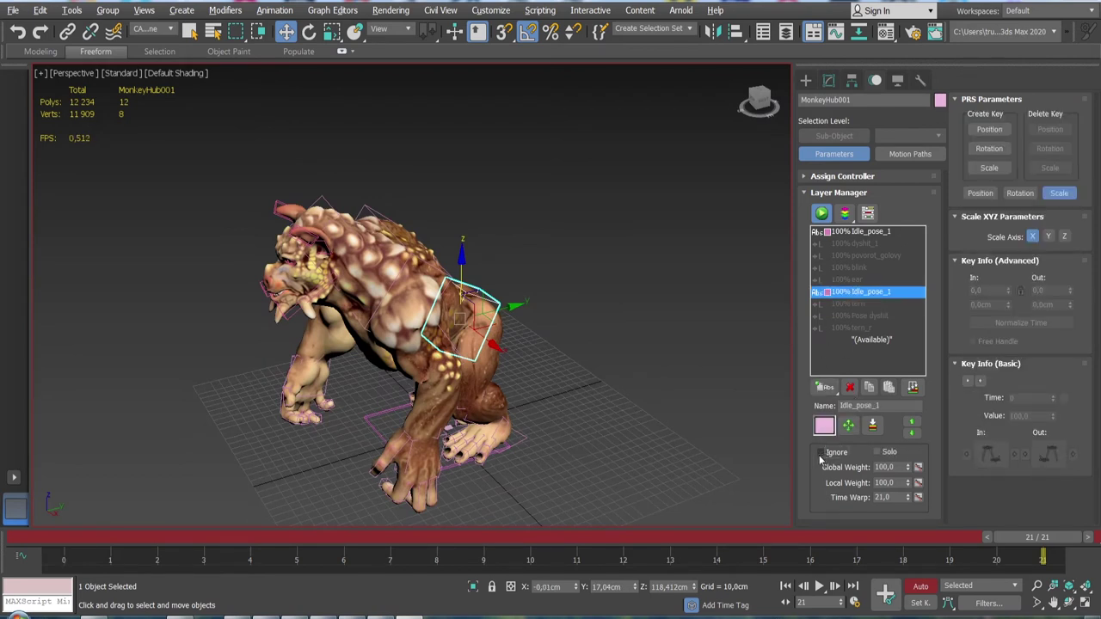
# - Select the creature's root control and rotate it slightly
pyautogui.moveTo(575, 484)
pyautogui.keyDown('alt'); pyautogui.mouseDown(button='middle')
pyautogui.moveTo(593, 448)
pyautogui.moveTo(636, 446)
pyautogui.mouseUp(button='middle'); pyautogui.keyUp('alt')
pyautogui.click(449, 467)
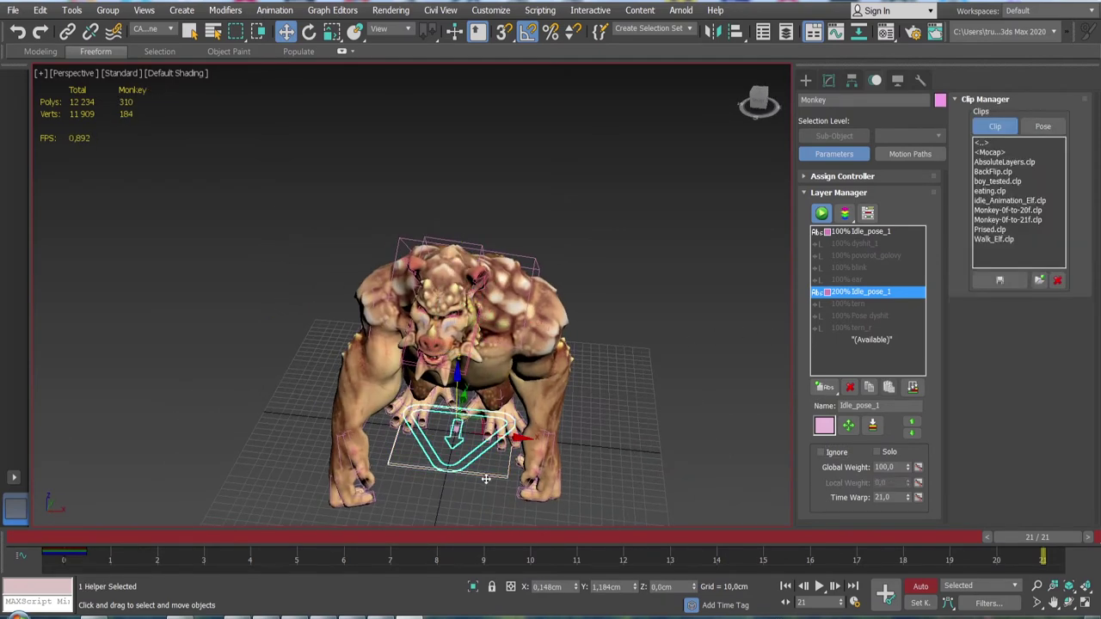
pyautogui.press('e')
pyautogui.moveTo(485, 472); pyautogui.dragTo(455, 446)
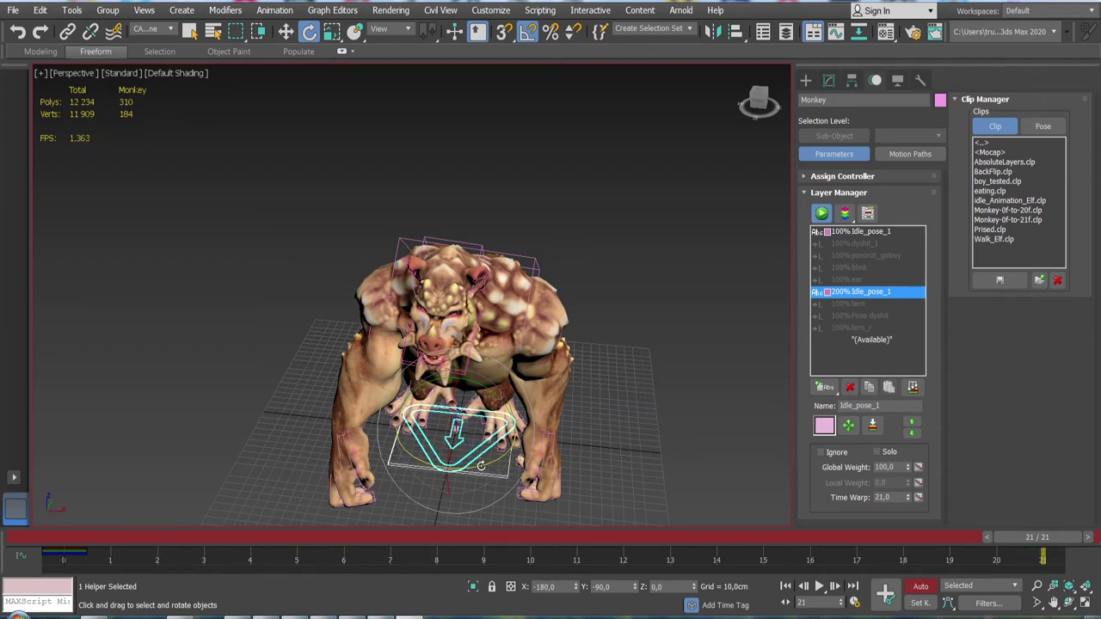
# - Select the MonkeyHub002 head hub and display its layer transform gizmo
pyautogui.click(657, 438)
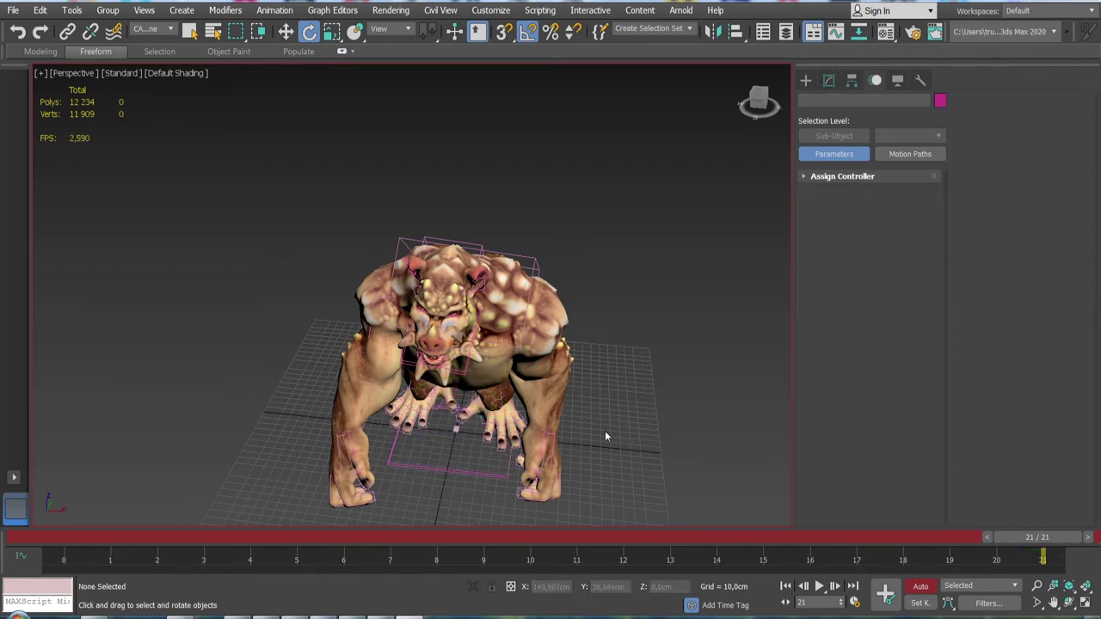
pyautogui.click(561, 284)
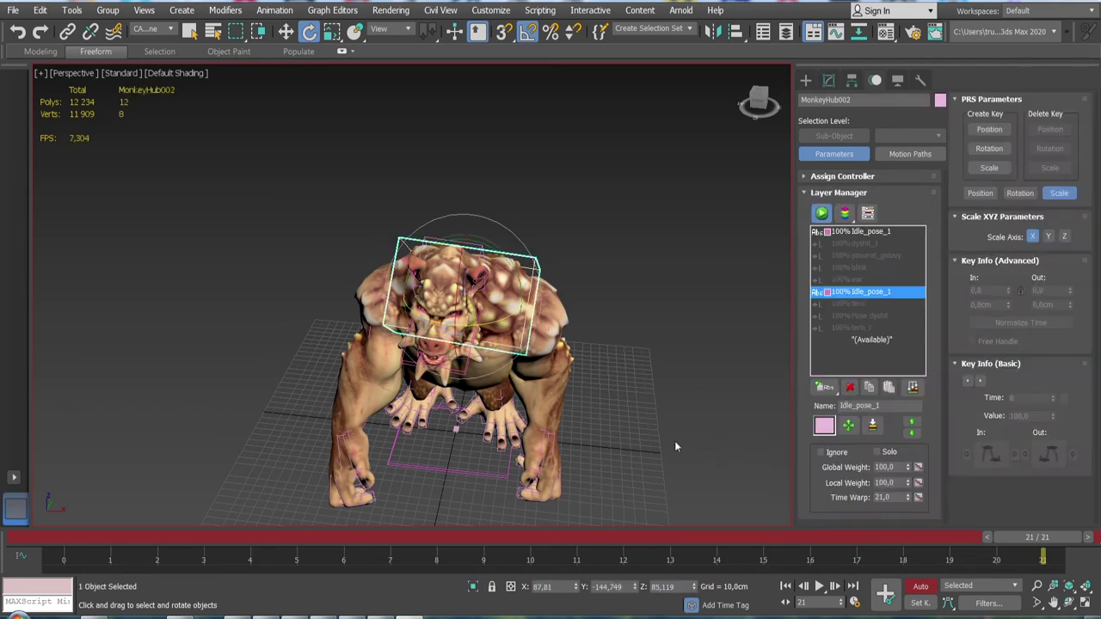
pyautogui.click(848, 426)
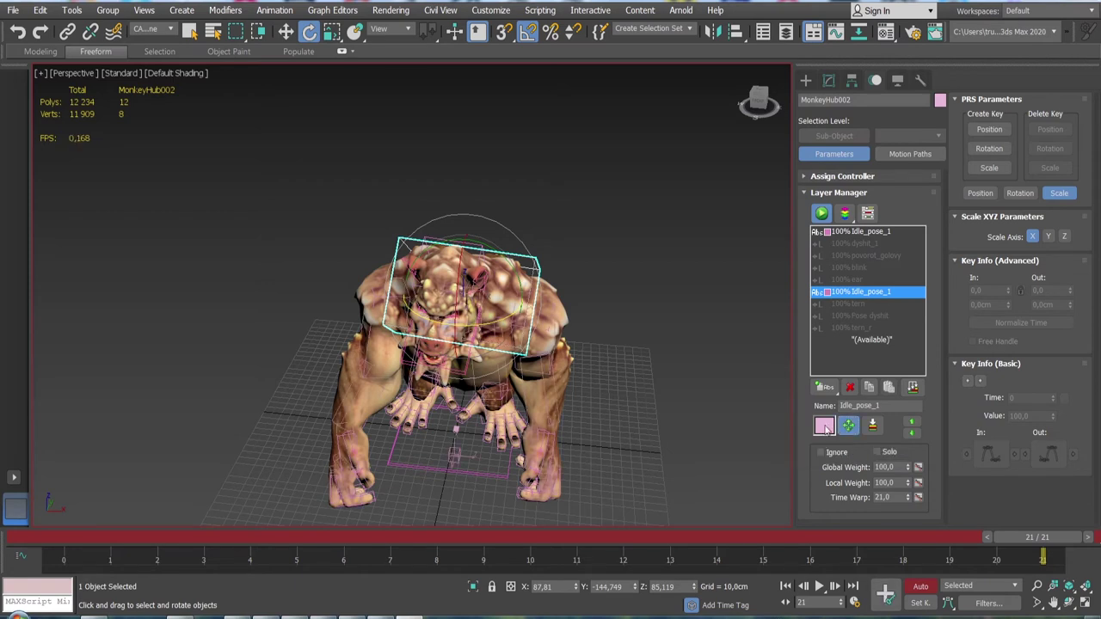
pyautogui.click(146, 31)
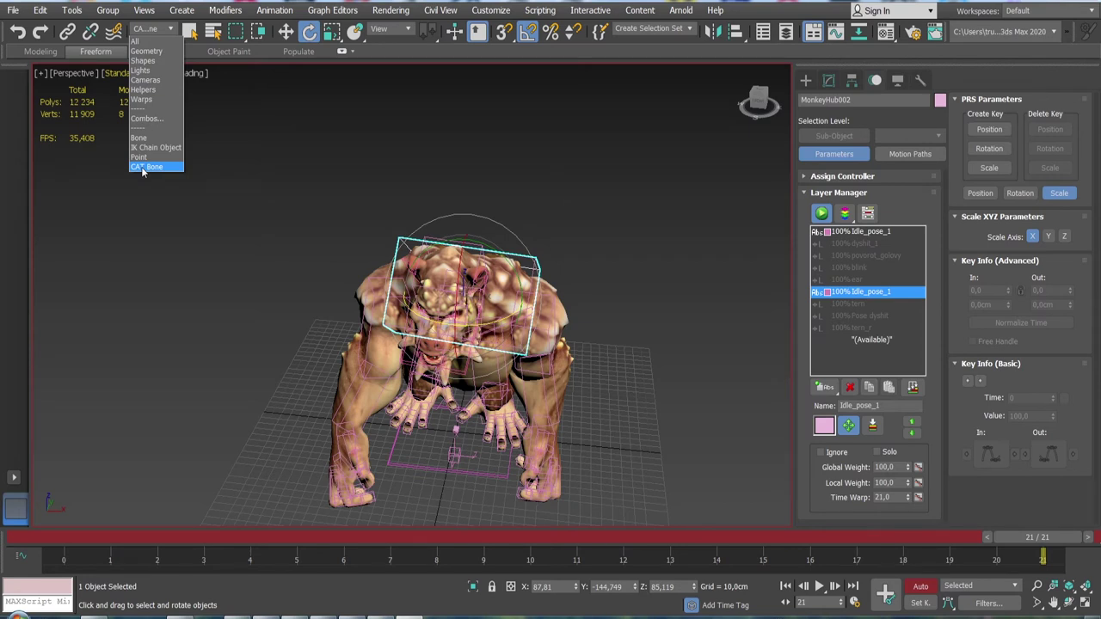
# - Set the Selection Filter to All and rotate the Idle_pose_1Transform helper around Z
pyautogui.click(137, 41)
pyautogui.click(179, 255)
pyautogui.click(456, 456)
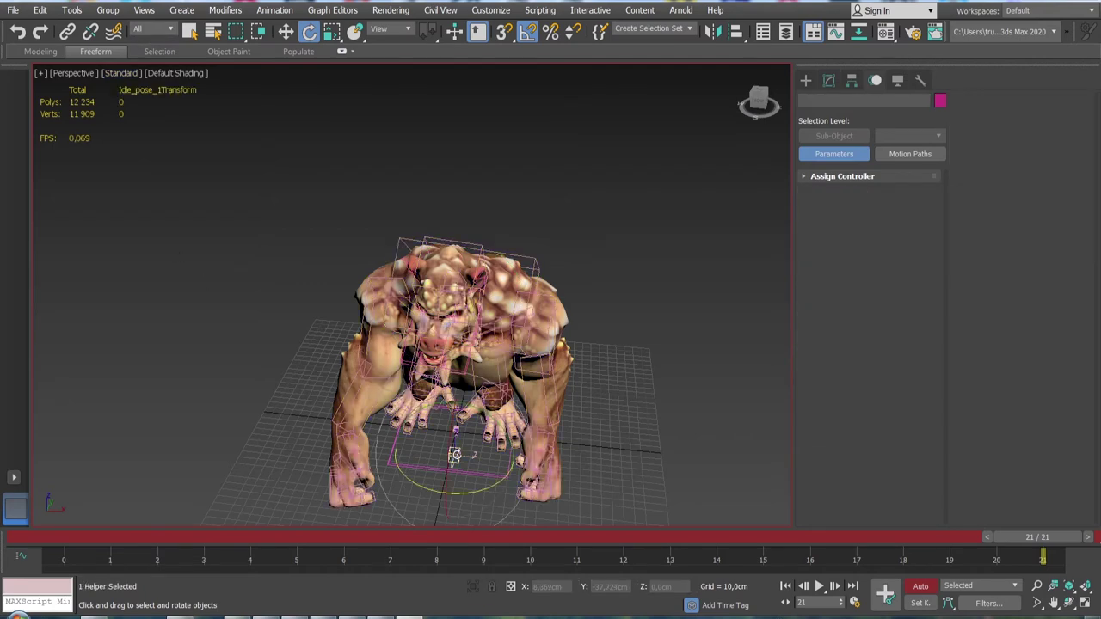
pyautogui.scroll(6, 481, 428)
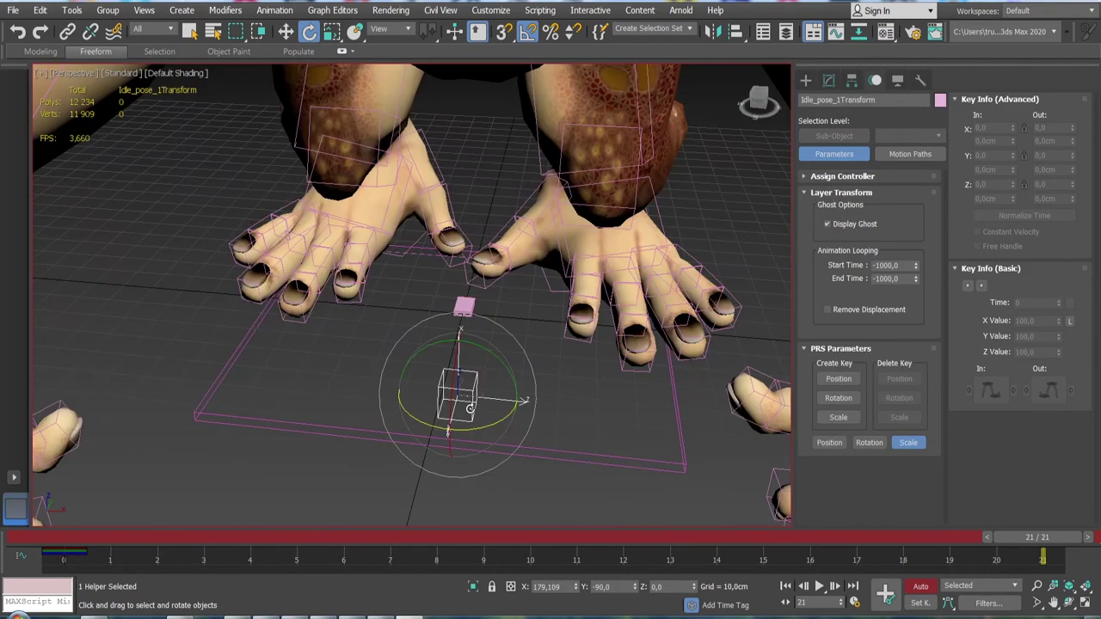
pyautogui.scroll(-4, 481, 429)
pyautogui.moveTo(484, 436)
pyautogui.mouseDown()
pyautogui.moveTo(619, 414)
pyautogui.moveTo(504, 400)
pyautogui.moveTo(516, 412)
pyautogui.mouseUp()
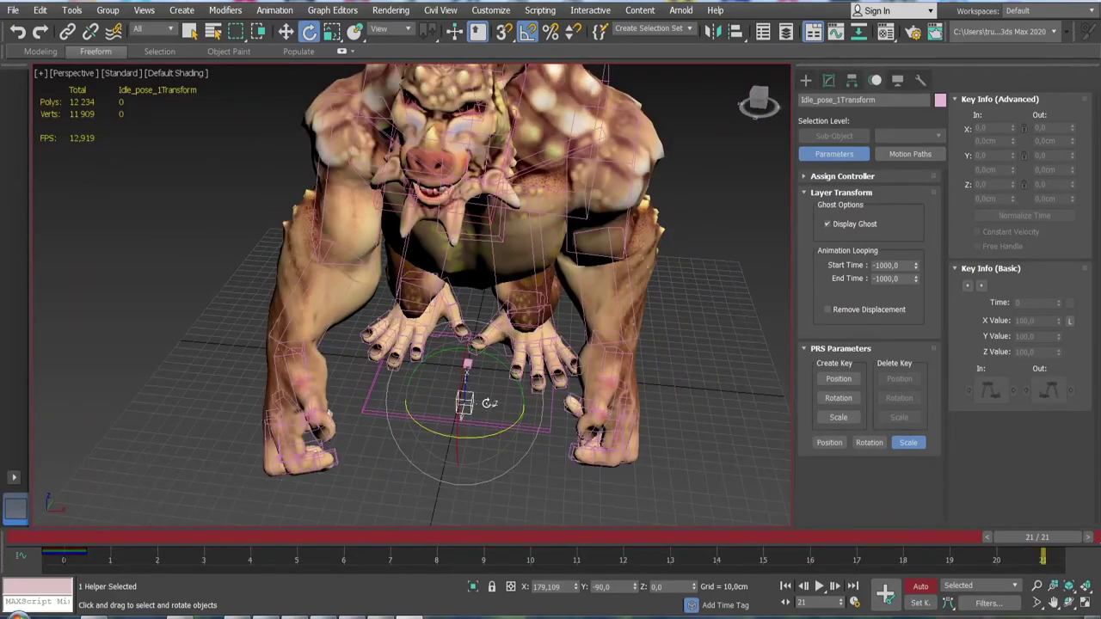
# - Turn off Auto Key and rotate the creature further until it faces sideways
pyautogui.moveTo(682, 443); pyautogui.dragTo(625, 442, button='middle')
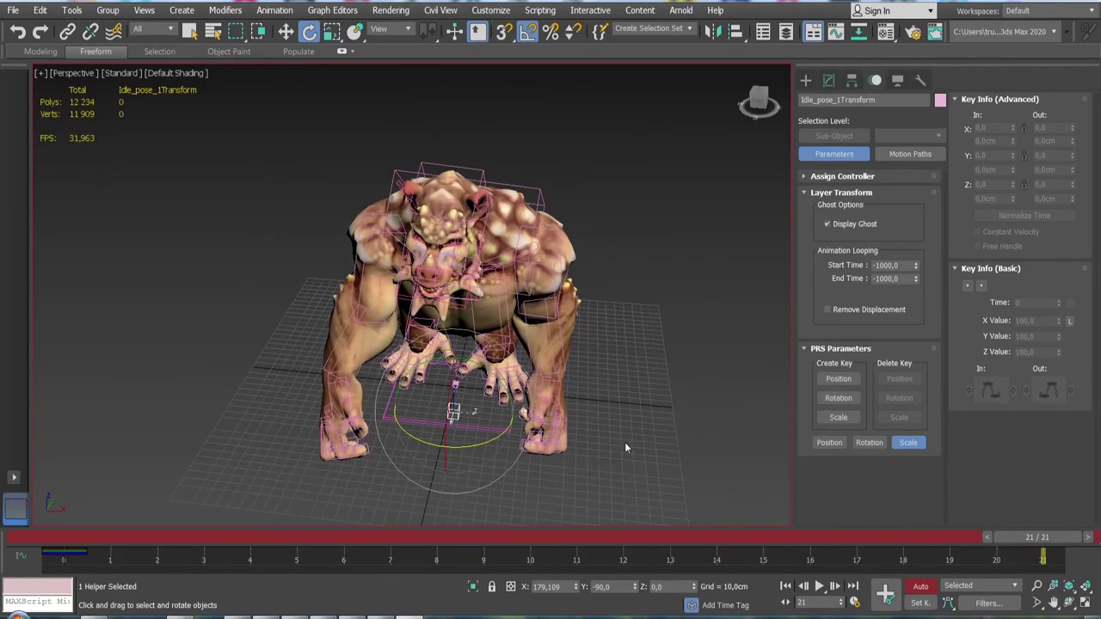
pyautogui.click(921, 586)
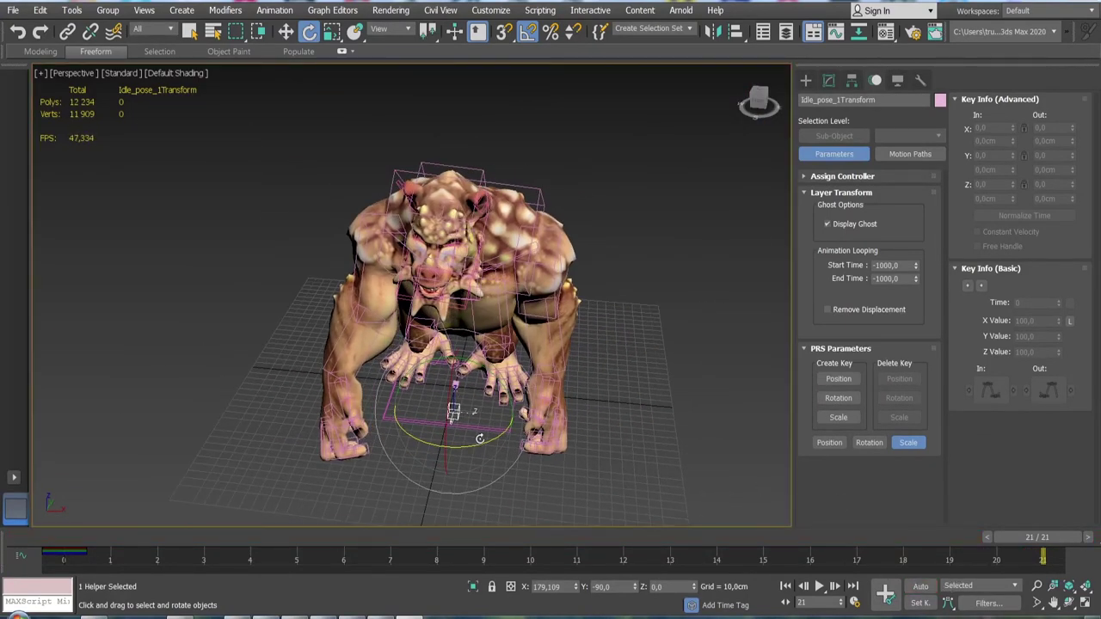
pyautogui.moveTo(481, 440); pyautogui.dragTo(373, 433)
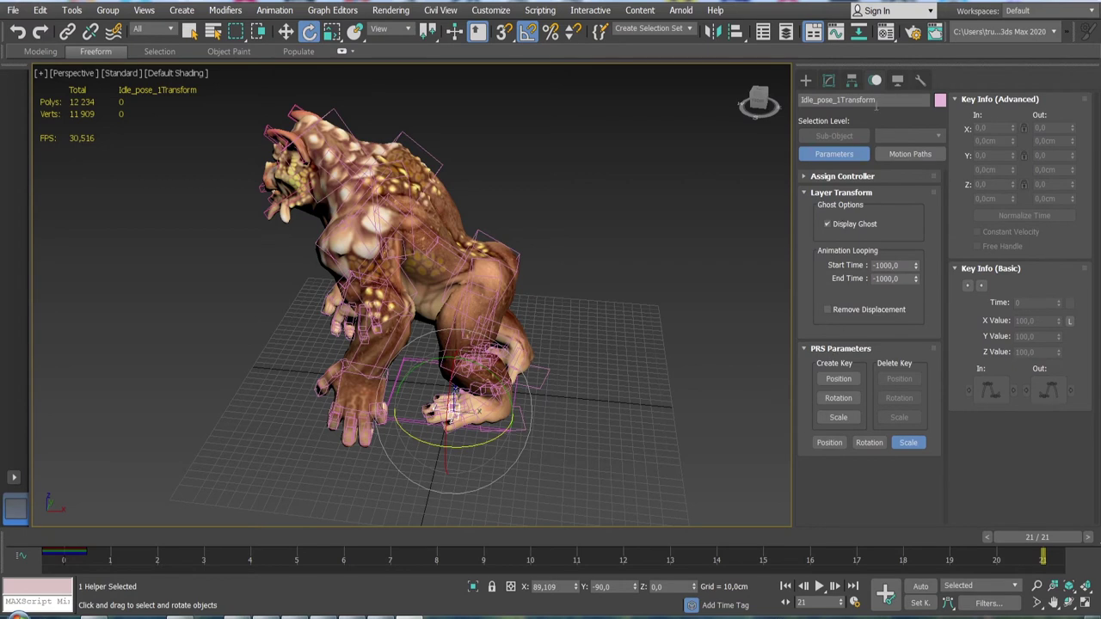
# - Select MonkeyHub001 and toggle Display Layer Transform Gizmo off and back on
pyautogui.click(607, 219)
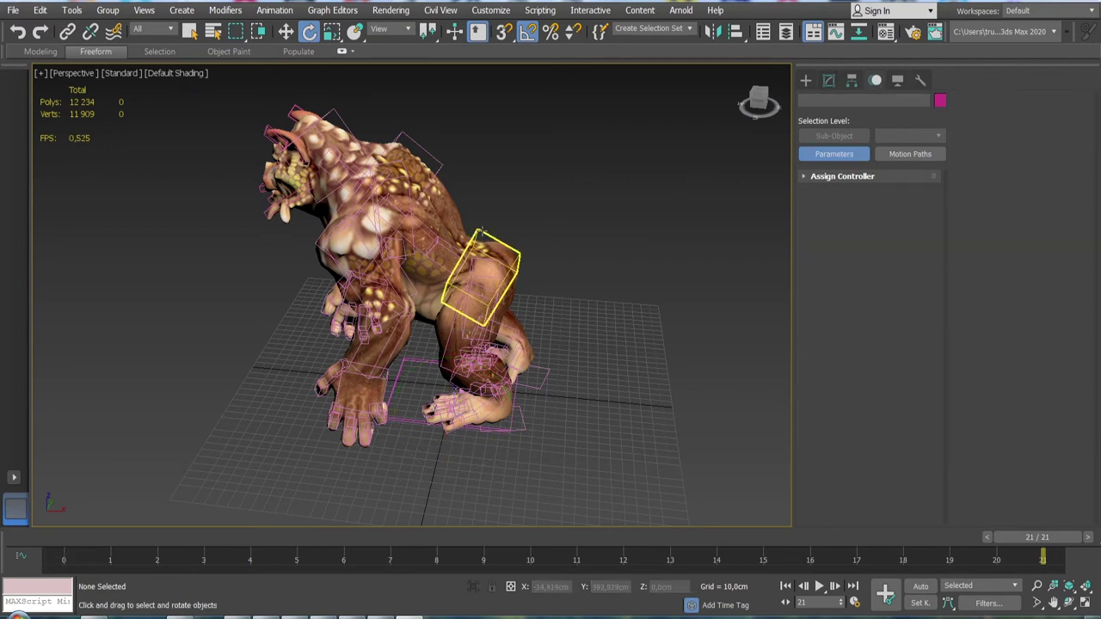
pyautogui.click(481, 258)
pyautogui.click(848, 427)
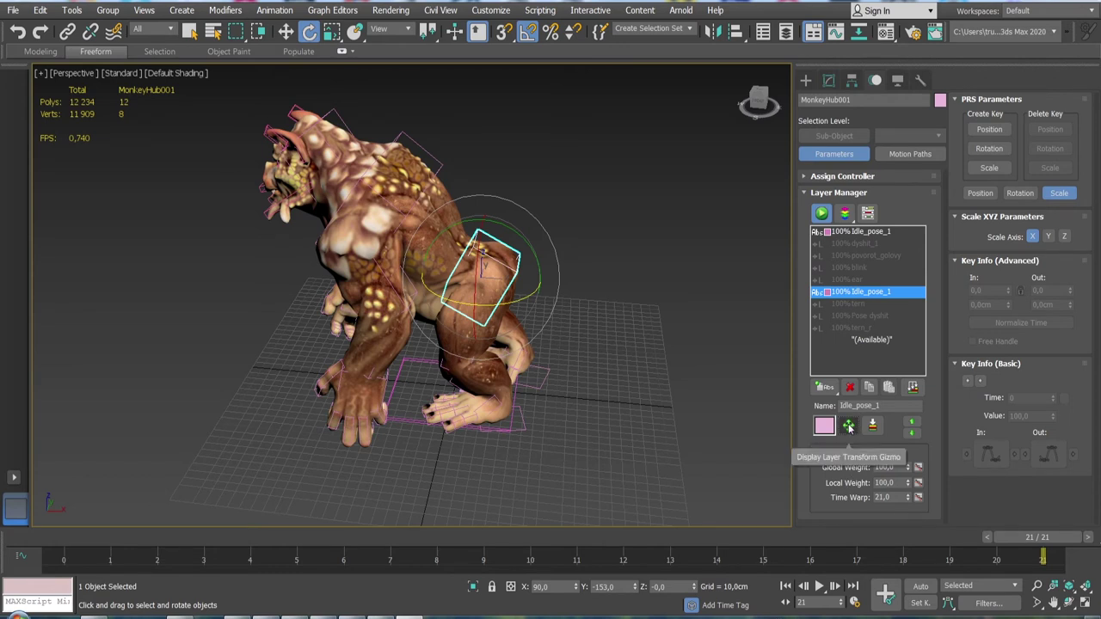
pyautogui.click(848, 427)
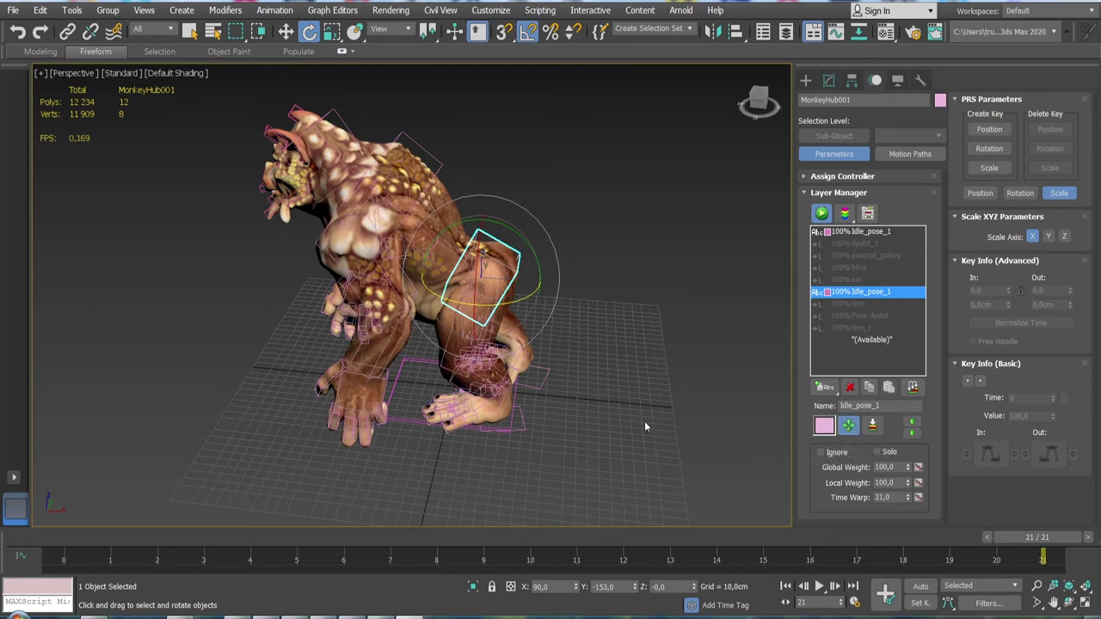
pyautogui.keyDown('alt'); pyautogui.moveTo(602, 361); pyautogui.dragTo(614, 394, button='middle'); pyautogui.keyUp('alt')
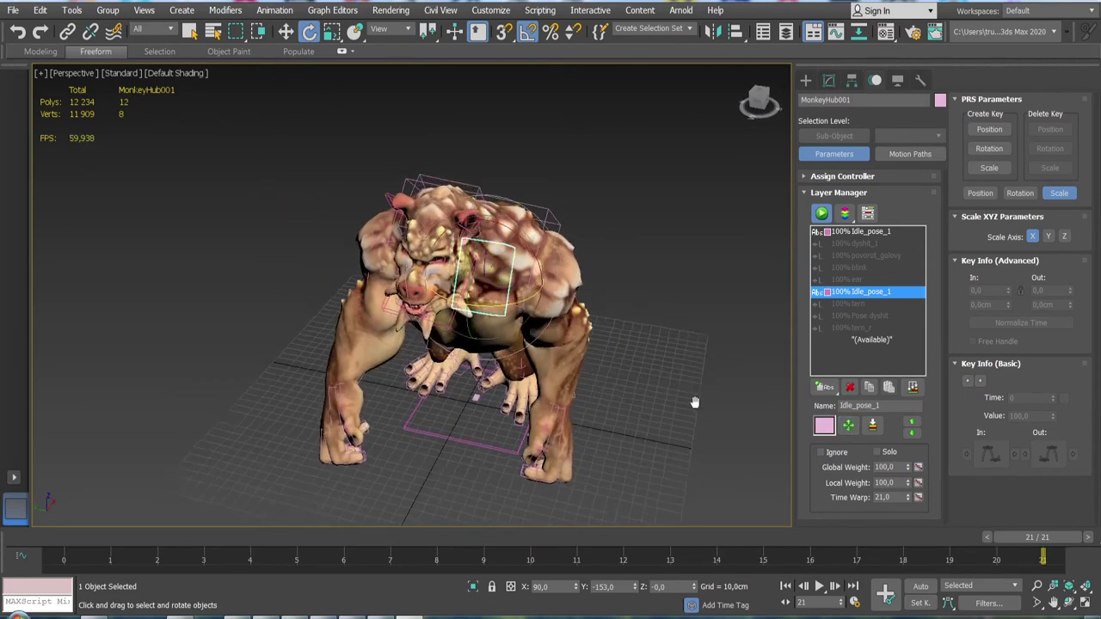
pyautogui.click(614, 394)
# - Save MonkeyHub001's pose as Monkey-21f with Save Whole Rig checked
pyautogui.click(515, 265)
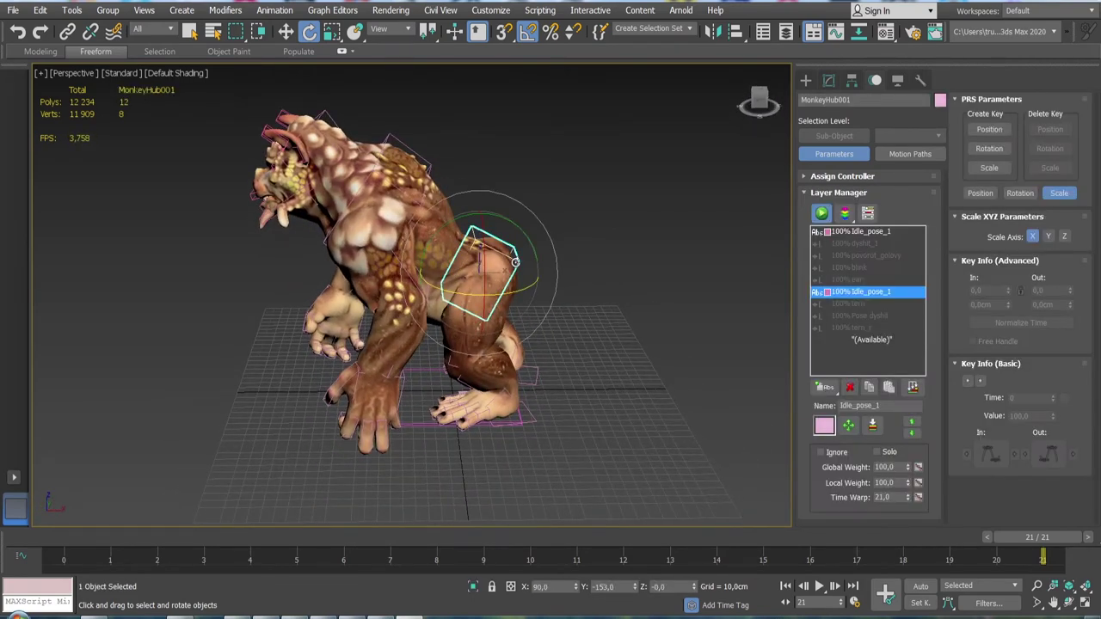
pyautogui.rightClick(515, 264)
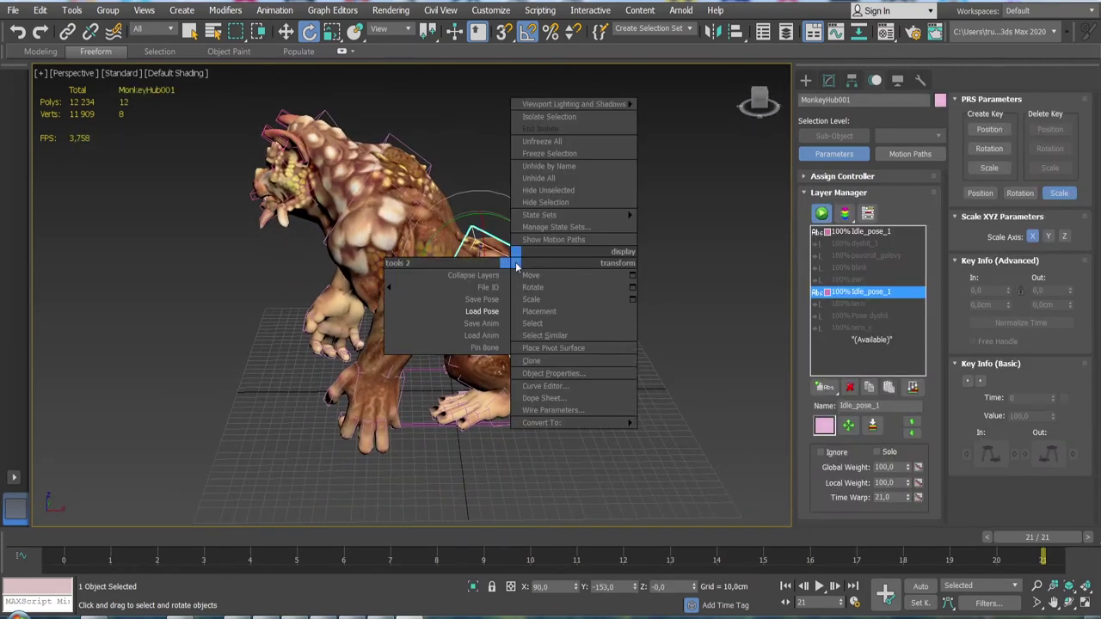
pyautogui.click(491, 301)
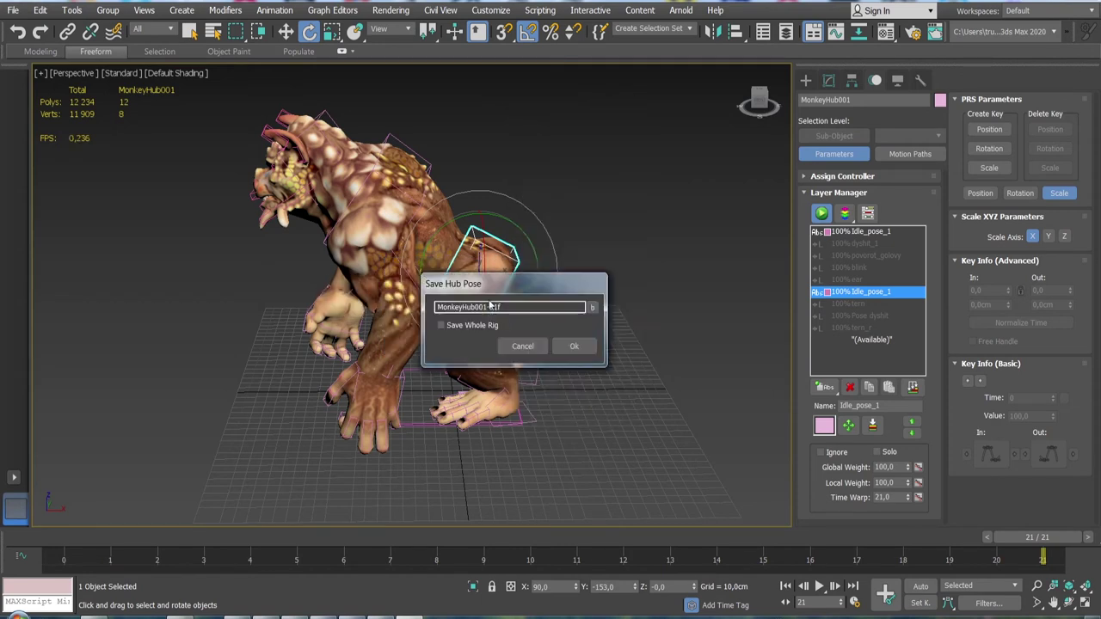
pyautogui.press('BackSpace')
pyautogui.press('BackSpace')
pyautogui.press('BackSpace')
pyautogui.click(440, 326)
# - Confirm saving Monkey-21f and limit the Selection Filter to CAT Bones
pyautogui.click(563, 346)
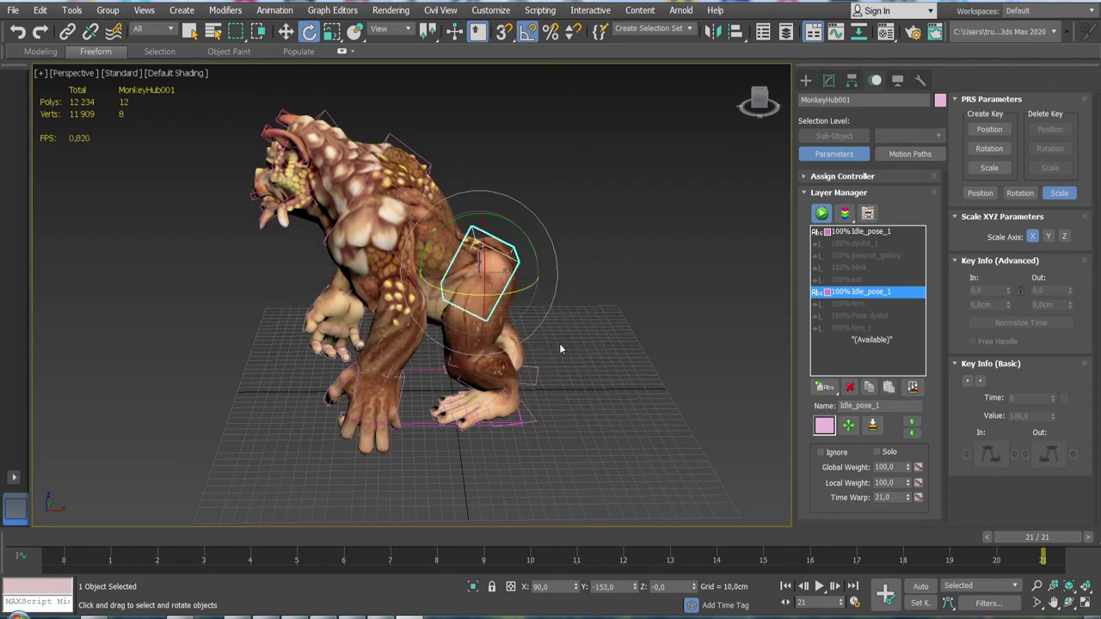
pyautogui.click(154, 30)
pyautogui.click(159, 166)
# - Clear Ignore on the tern layer, ignore the second Idle_pose_1 layer, and turn on Auto Key
pyautogui.click(850, 305)
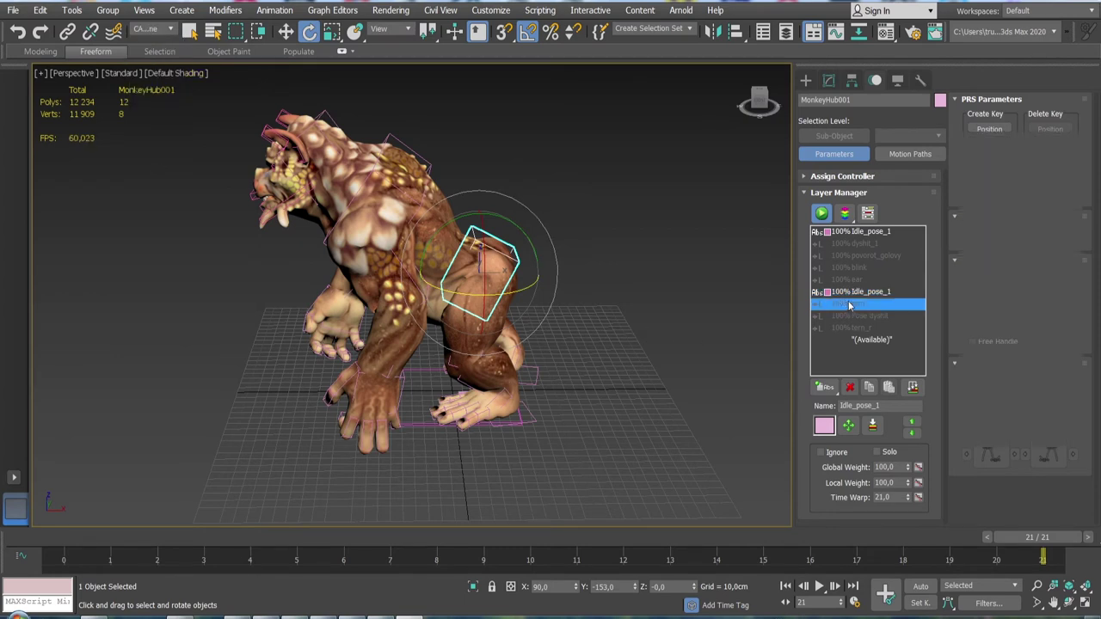
pyautogui.click(822, 453)
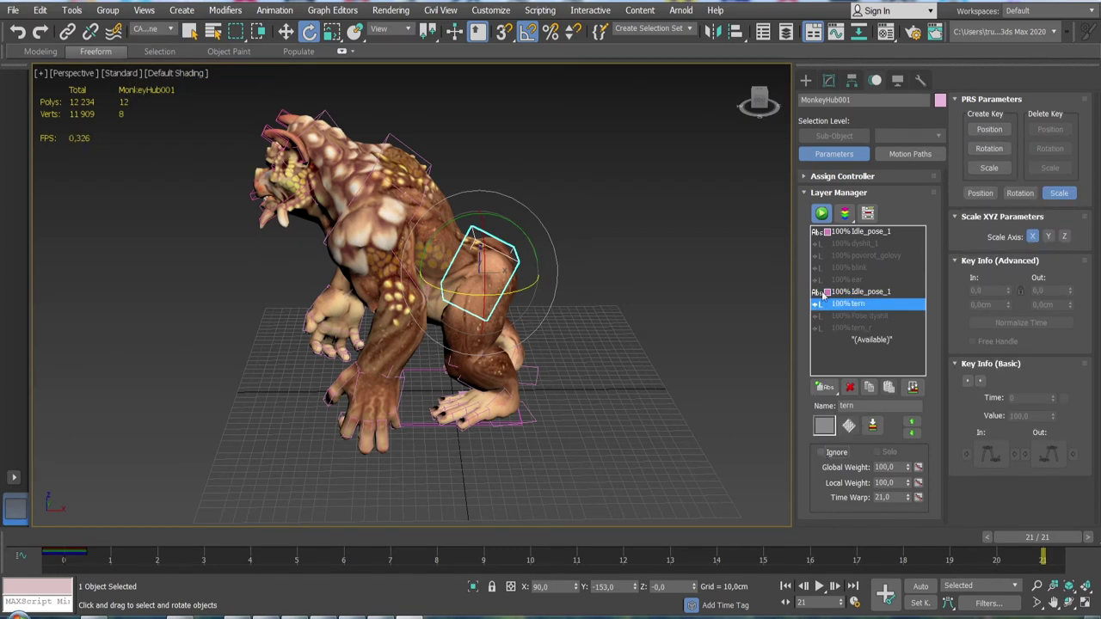
pyautogui.click(852, 292)
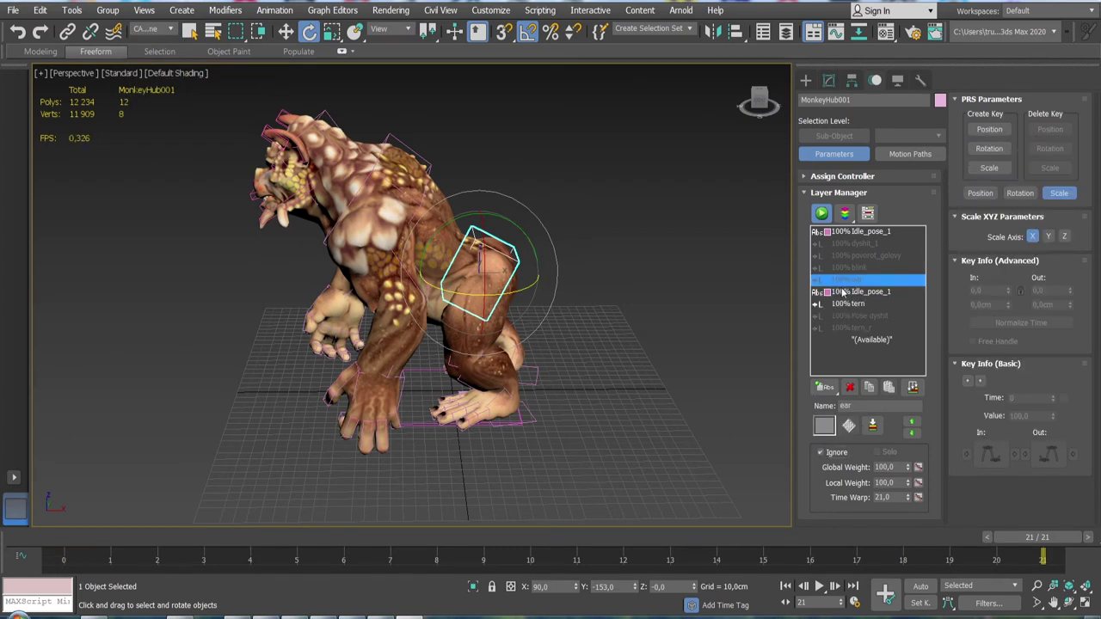
pyautogui.click(822, 452)
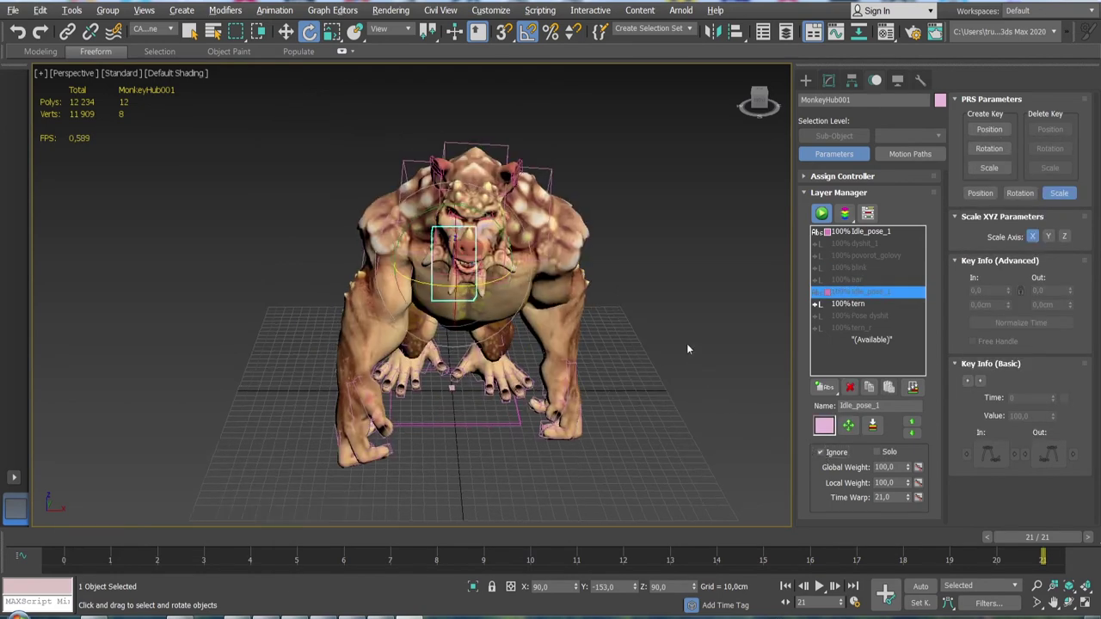
pyautogui.click(848, 304)
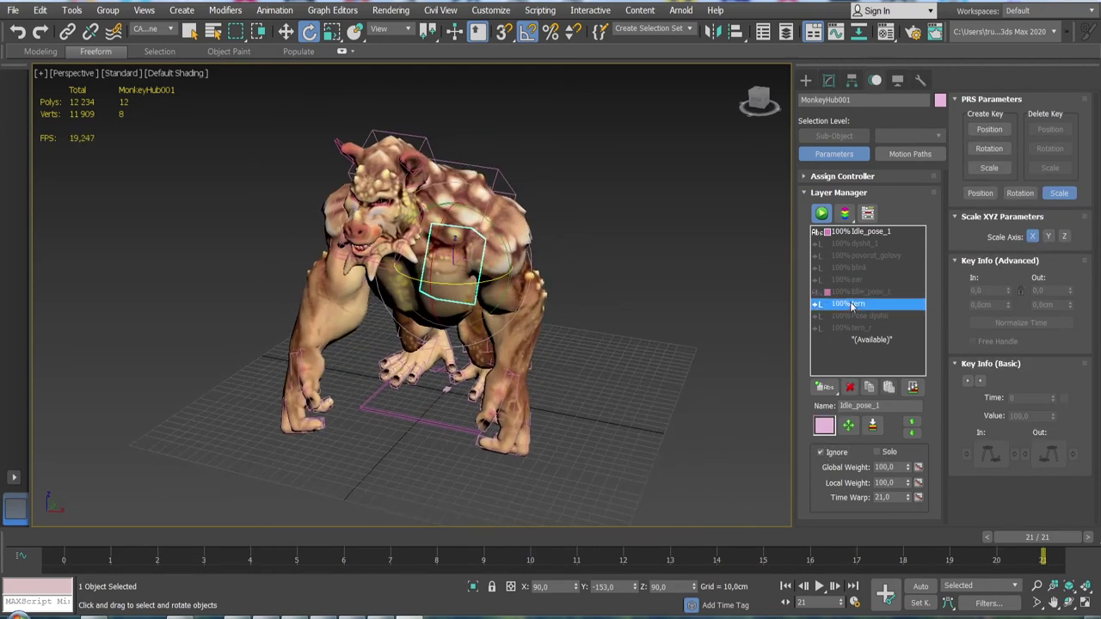
pyautogui.click(920, 585)
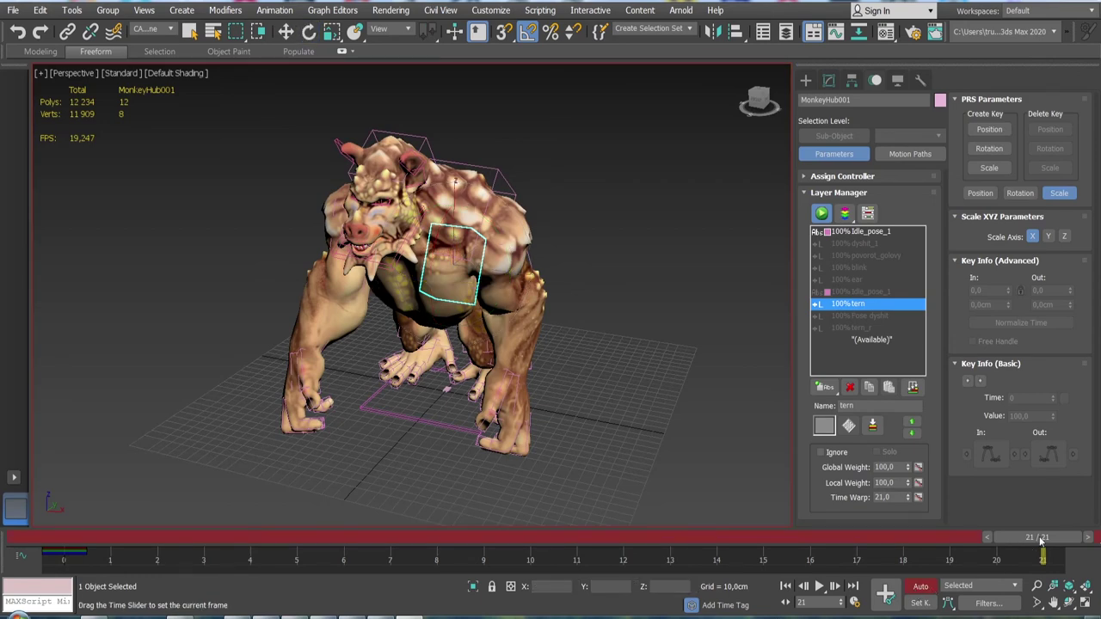
# - Load the Monkey-21f pose onto the whole rig at frame 21
pyautogui.moveTo(654, 430)
pyautogui.keyDown('alt'); pyautogui.mouseDown(button='middle')
pyautogui.moveTo(584, 378)
pyautogui.moveTo(484, 253)
pyautogui.mouseUp(button='middle'); pyautogui.keyUp('alt')
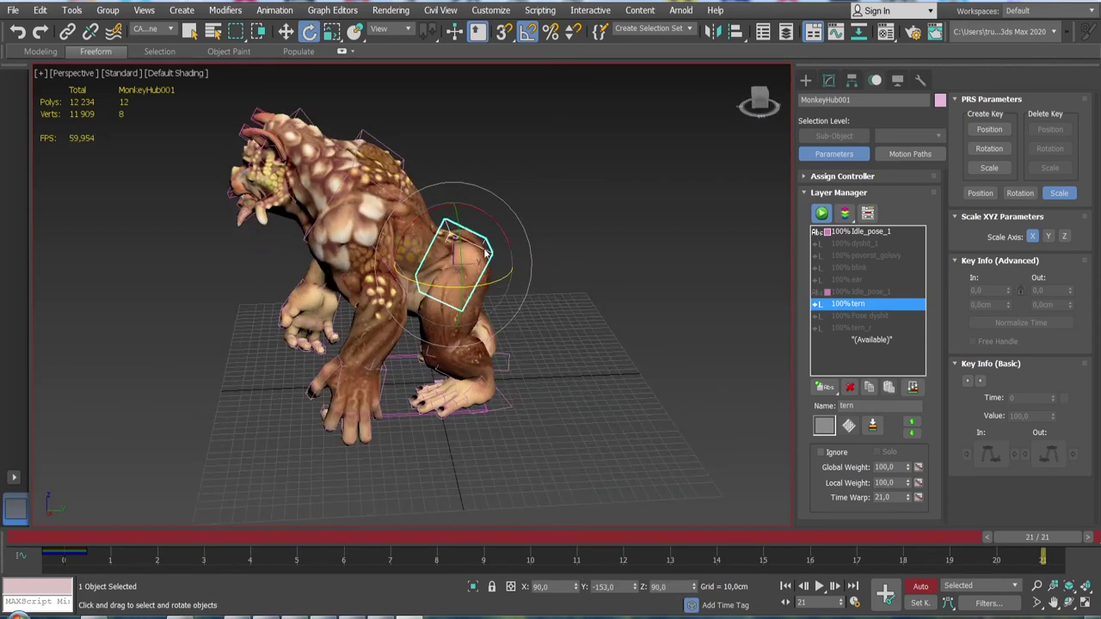
pyautogui.rightClick(480, 245)
pyautogui.click(450, 297)
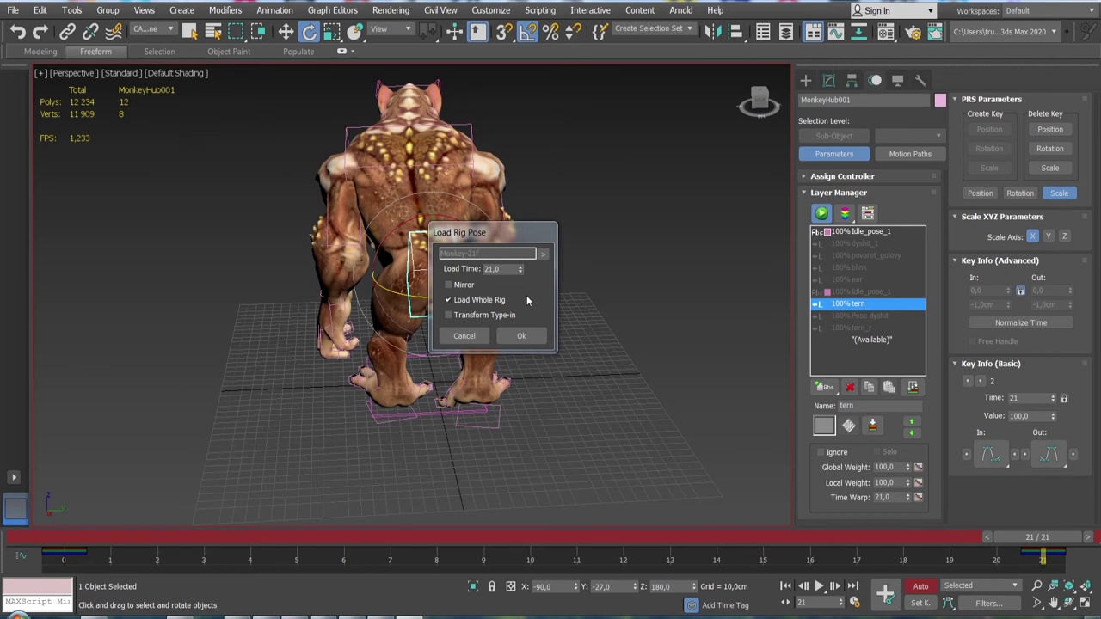
pyautogui.click(521, 337)
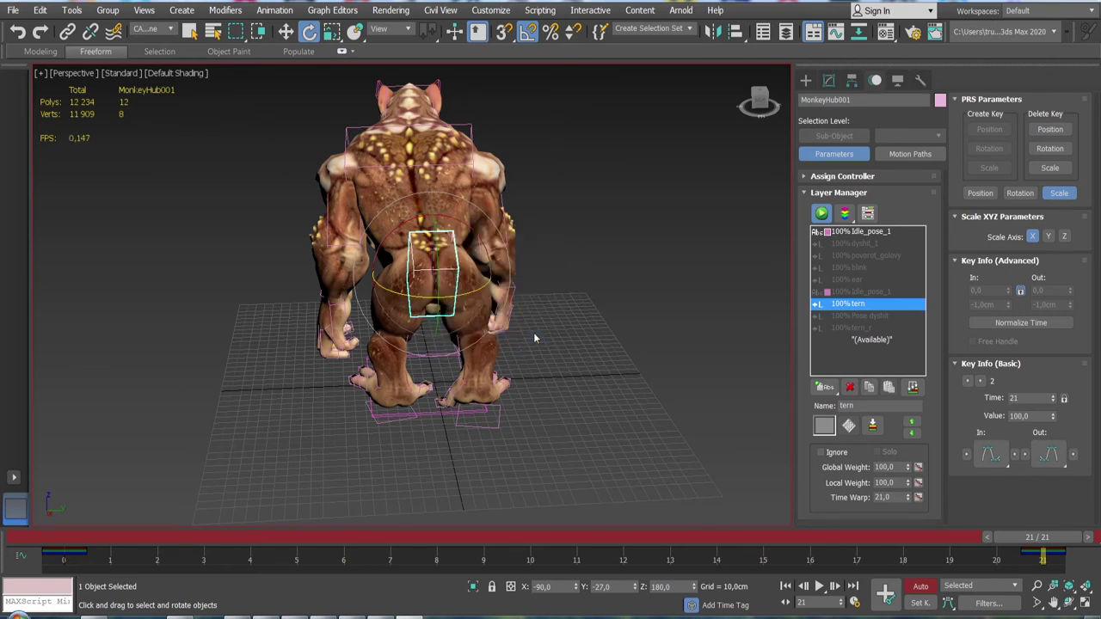
# - Select the entire rig and set a key on every part at frame 21
pyautogui.hotkey('ctrl', 'a')
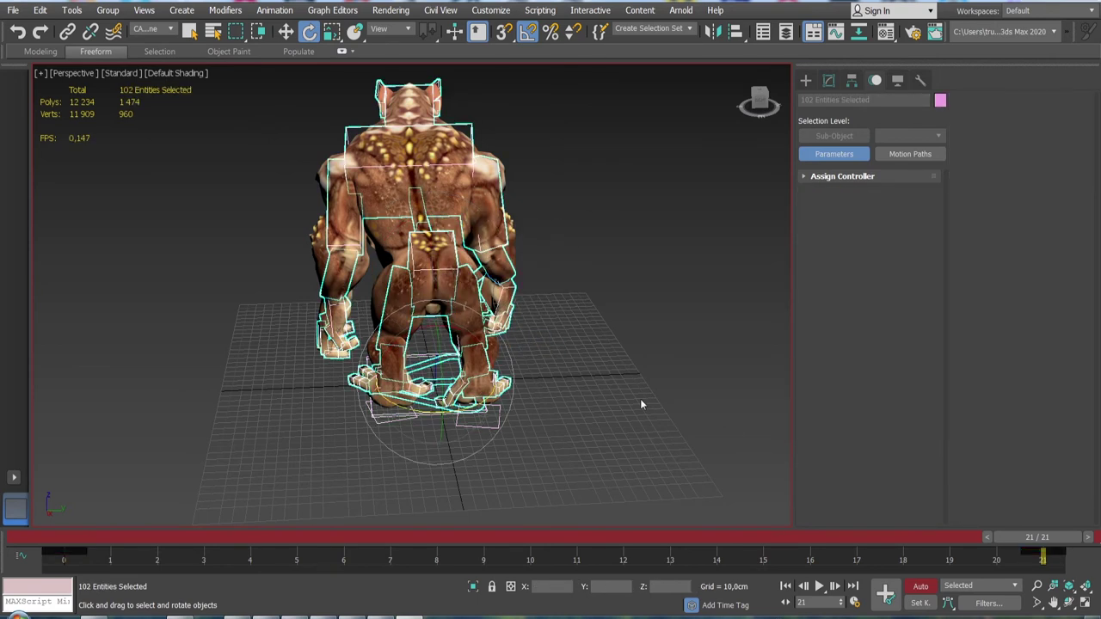
pyautogui.click(894, 600)
pyautogui.keyDown('alt'); pyautogui.moveTo(583, 401); pyautogui.dragTo(634, 388, button='middle'); pyautogui.keyUp('alt')
pyautogui.click(393, 383)
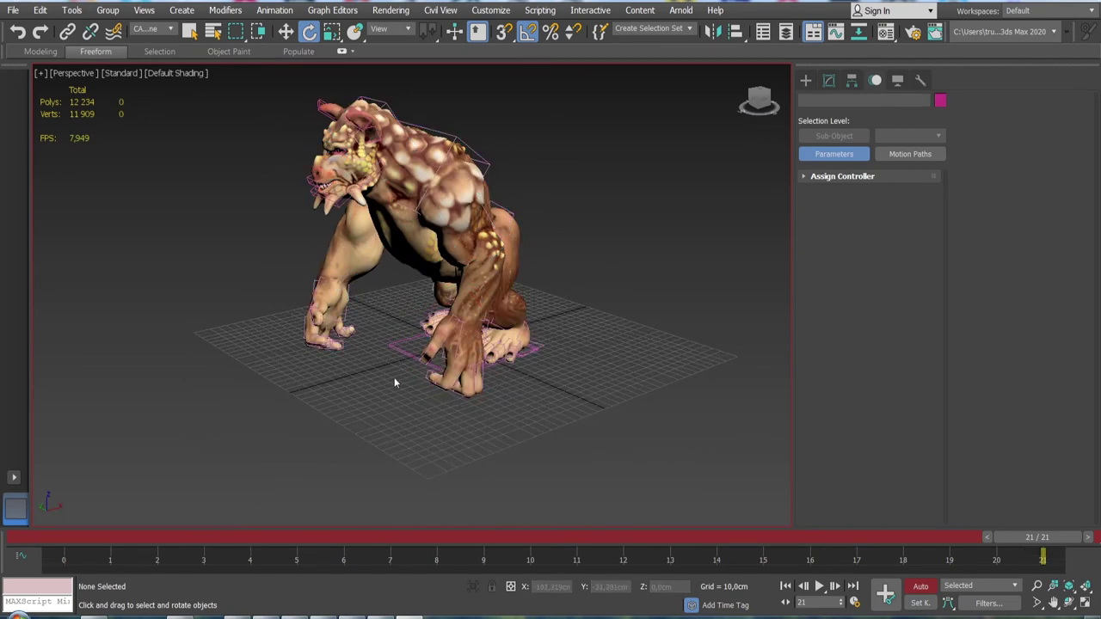
pyautogui.click(399, 353)
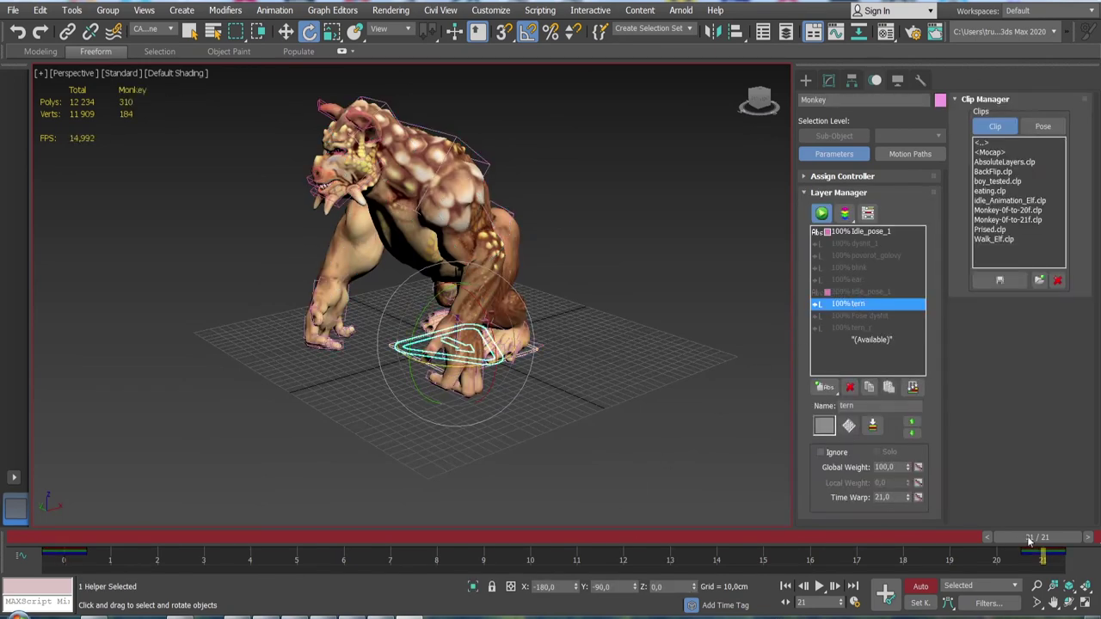
# - Jump to frame 0 and step forward, orbiting to view the foot platform from the front
pyautogui.moveTo(1029, 539); pyautogui.dragTo(55, 483)
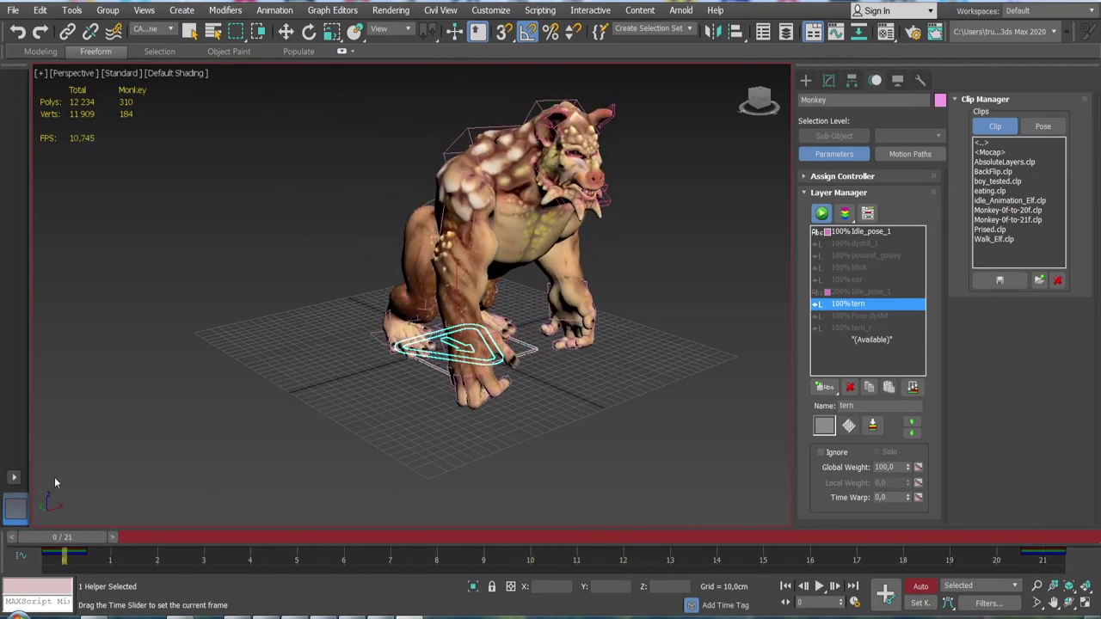
pyautogui.press('e')
pyautogui.keyDown('alt'); pyautogui.moveTo(623, 478); pyautogui.dragTo(583, 477, button='middle'); pyautogui.keyUp('alt')
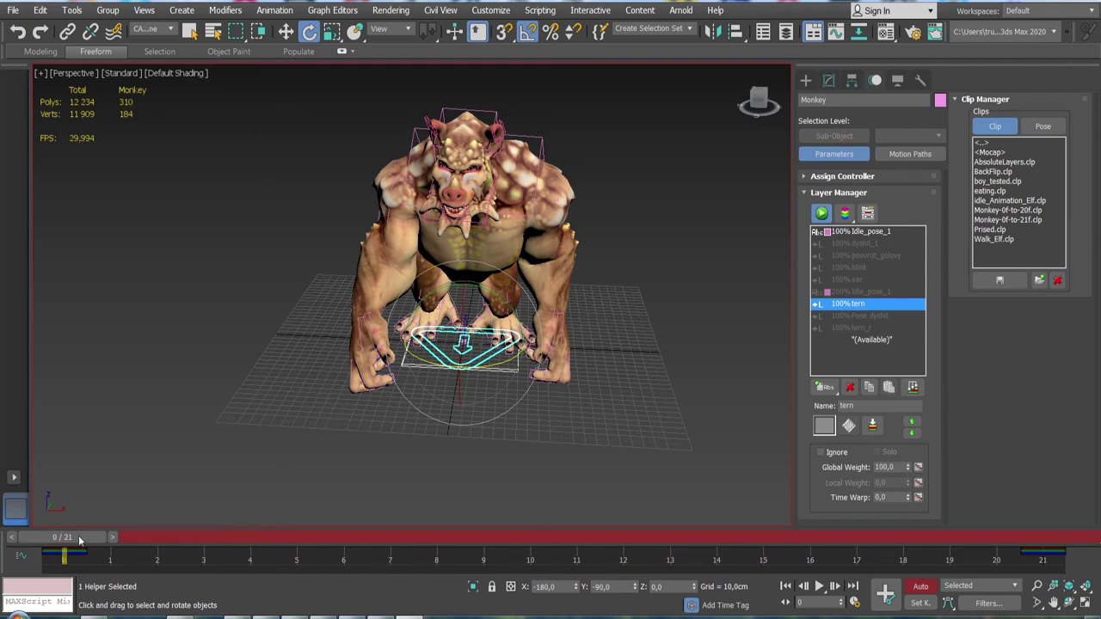
pyautogui.moveTo(81, 540); pyautogui.dragTo(1066, 540)
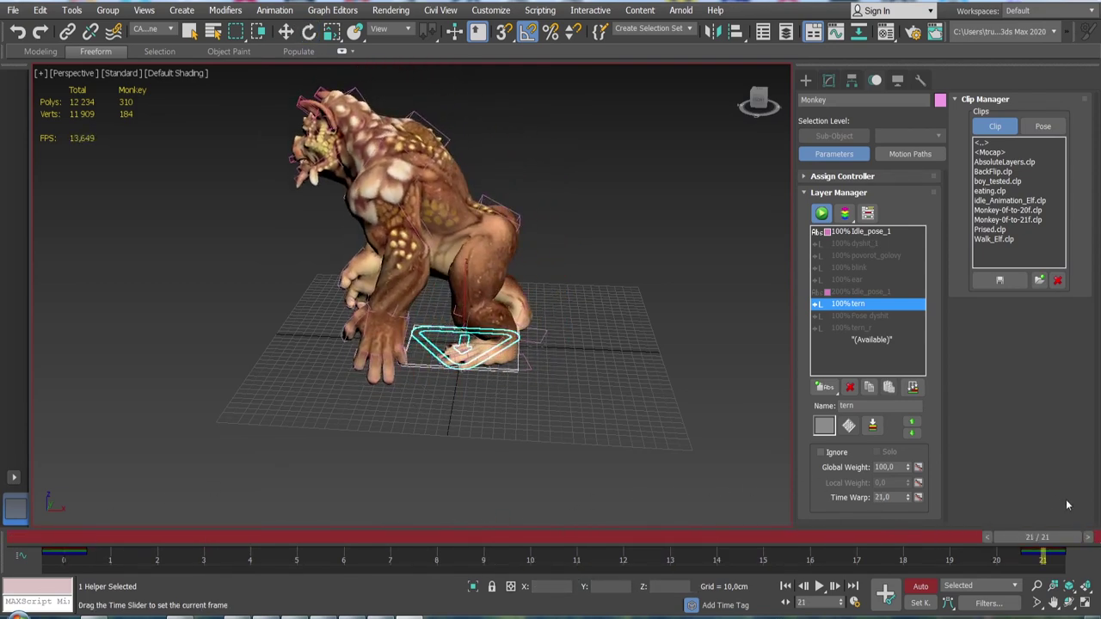
pyautogui.moveTo(713, 444); pyautogui.dragTo(641, 435)
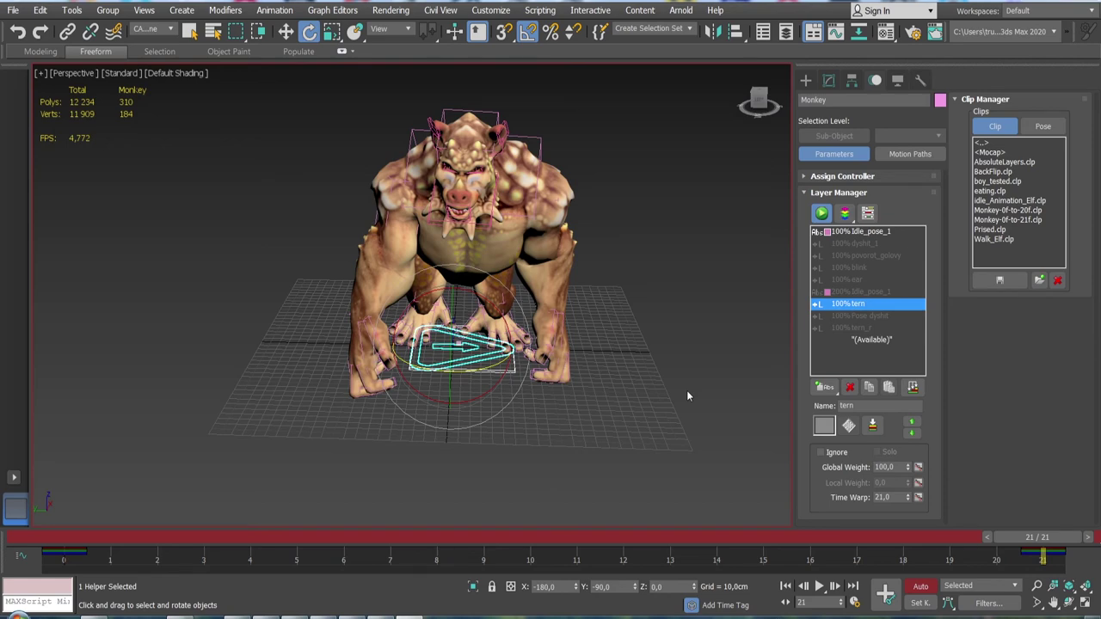
pyautogui.keyDown('alt'); pyautogui.moveTo(705, 359); pyautogui.dragTo(651, 372, button='middle'); pyautogui.keyUp('alt')
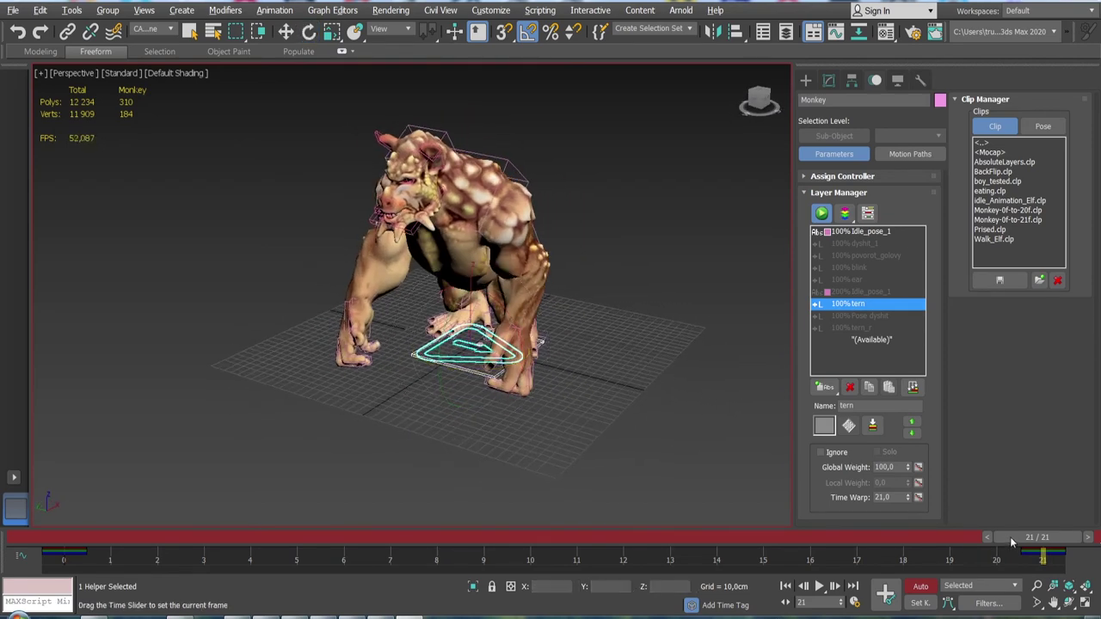
# - Scrub again from frame 0 through 21 to watch the pose transition
pyautogui.moveTo(1010, 536)
pyautogui.mouseDown()
pyautogui.moveTo(356, 483)
pyautogui.moveTo(51, 490)
pyautogui.moveTo(345, 474)
pyautogui.moveTo(488, 421)
pyautogui.mouseUp()
pyautogui.press('e')
pyautogui.moveTo(397, 550); pyautogui.dragTo(1036, 539)
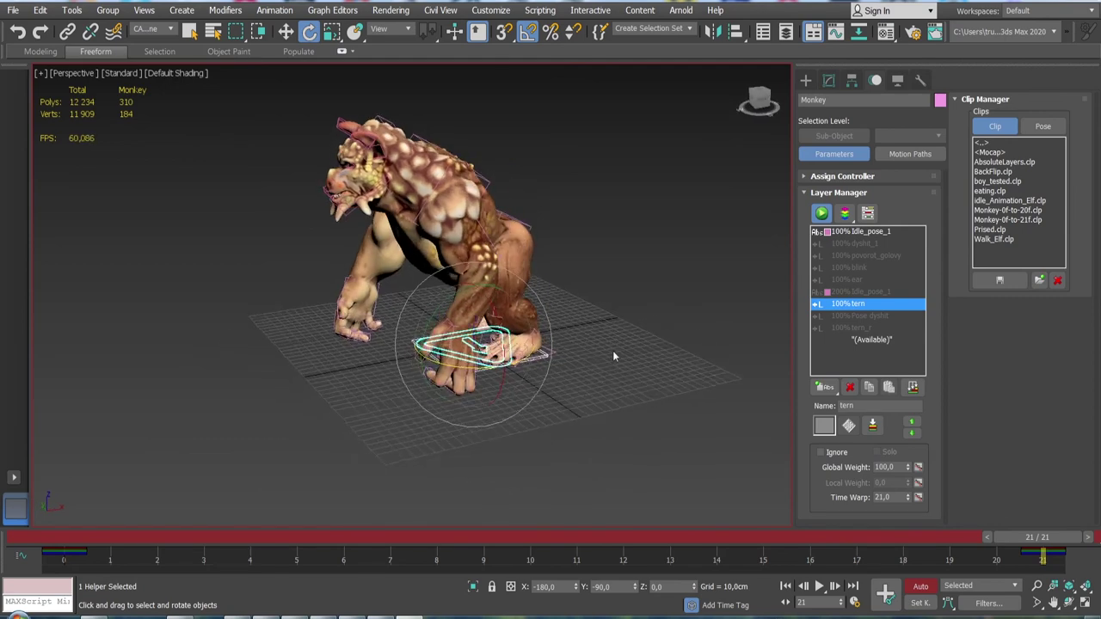
pyautogui.keyDown('alt'); pyautogui.moveTo(609, 368); pyautogui.dragTo(598, 363, button='middle'); pyautogui.keyUp('alt')
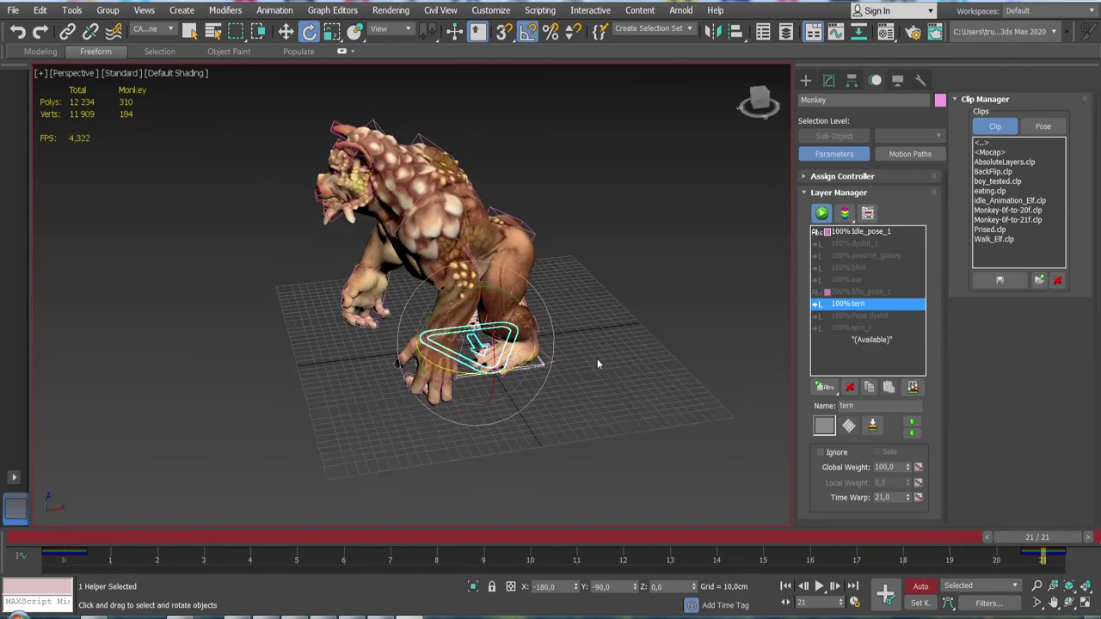
pyautogui.moveTo(65, 536); pyautogui.dragTo(1046, 498)
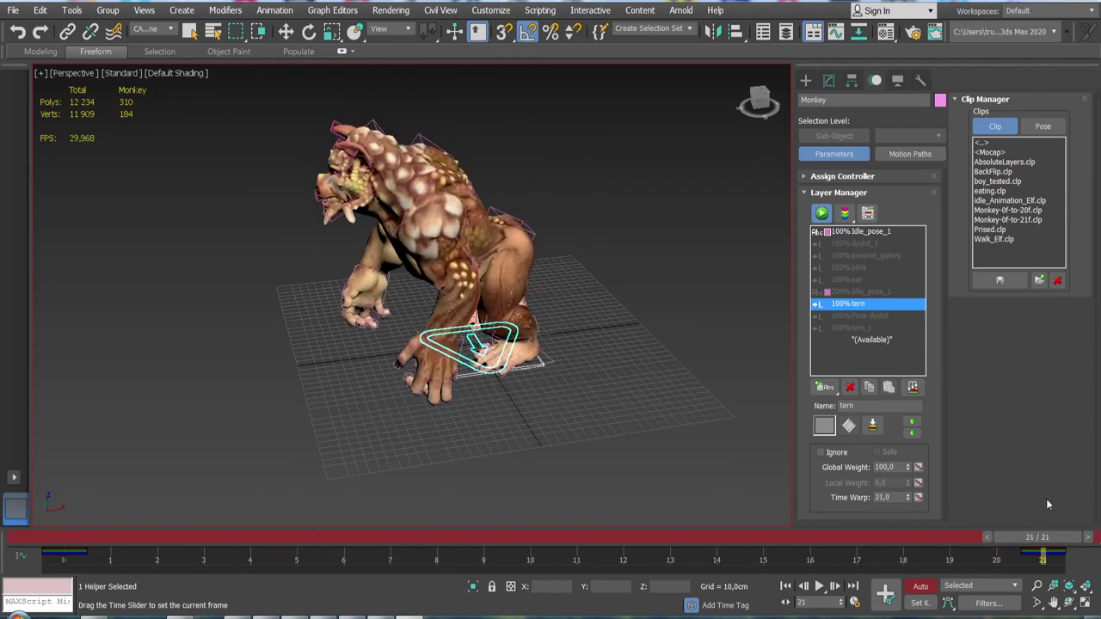
pyautogui.press('e')
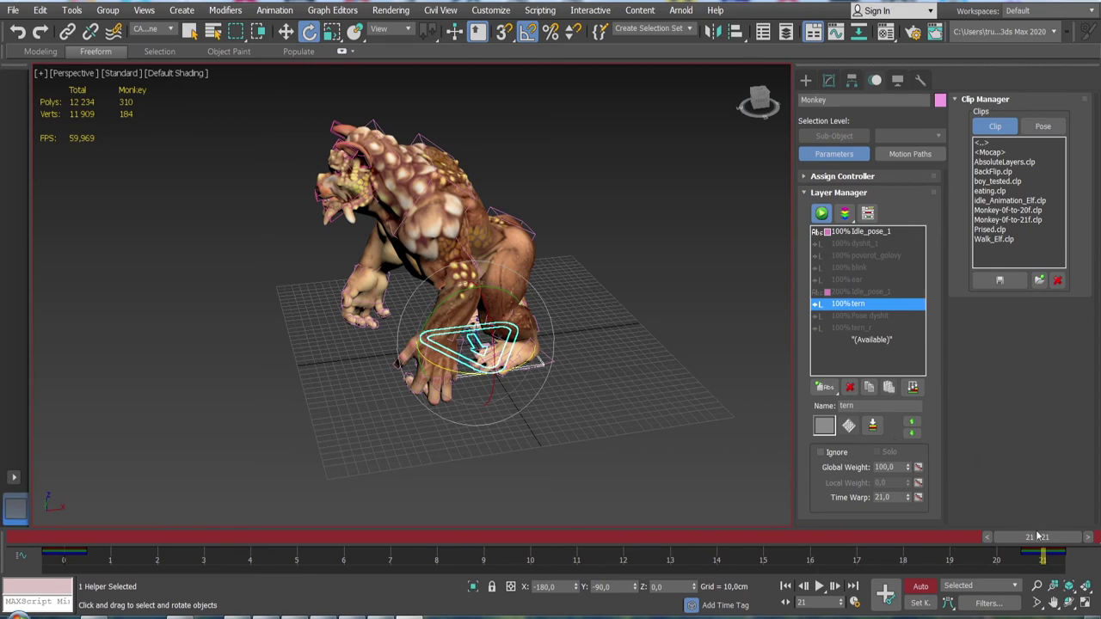
# - Scrub back to frame 10 and switch Auto Key off
pyautogui.moveTo(1038, 535); pyautogui.dragTo(506, 520)
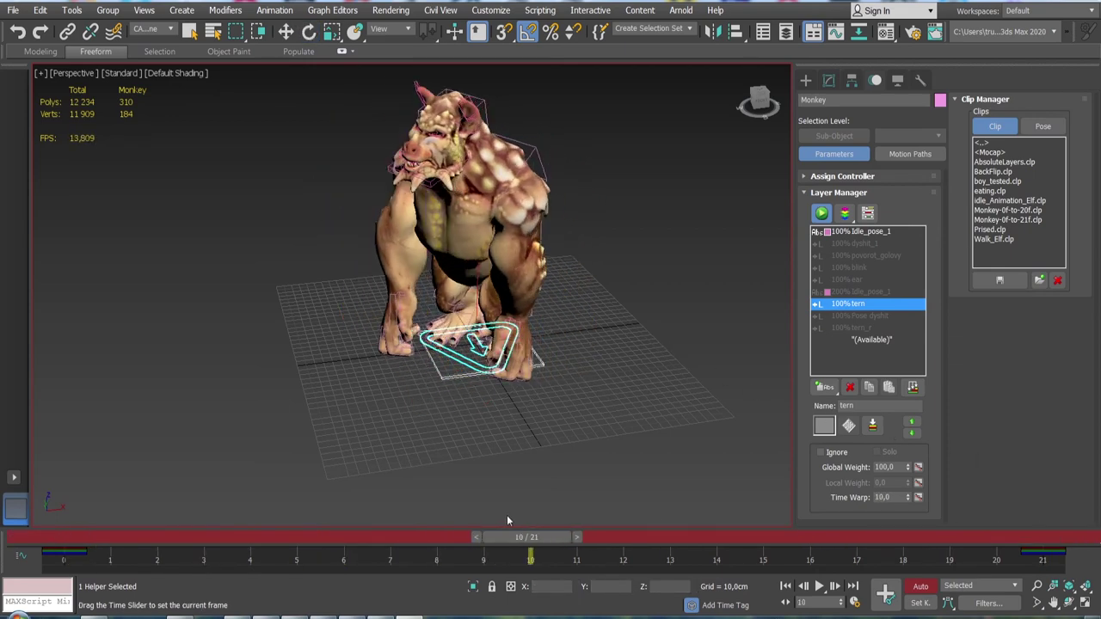
pyautogui.press('e')
pyautogui.moveTo(528, 501)
pyautogui.keyDown('alt'); pyautogui.mouseDown(button='middle')
pyautogui.moveTo(573, 406)
pyautogui.moveTo(575, 493)
pyautogui.mouseUp(button='middle'); pyautogui.keyUp('alt')
pyautogui.moveTo(550, 537)
pyautogui.mouseDown()
pyautogui.moveTo(217, 525)
pyautogui.moveTo(809, 528)
pyautogui.moveTo(29, 508)
pyautogui.moveTo(527, 528)
pyautogui.mouseUp()
pyautogui.press('e')
pyautogui.moveTo(572, 453)
pyautogui.keyDown('alt'); pyautogui.mouseDown(button='middle')
pyautogui.moveTo(517, 452)
pyautogui.moveTo(534, 456)
pyautogui.mouseUp(button='middle'); pyautogui.keyUp('alt')
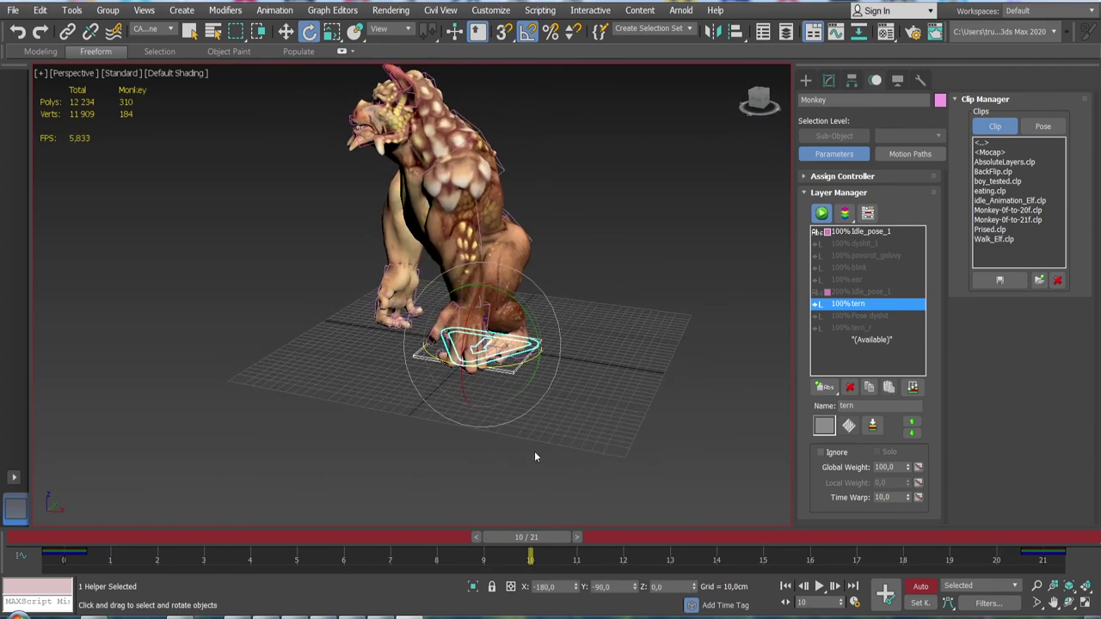
pyautogui.click(920, 587)
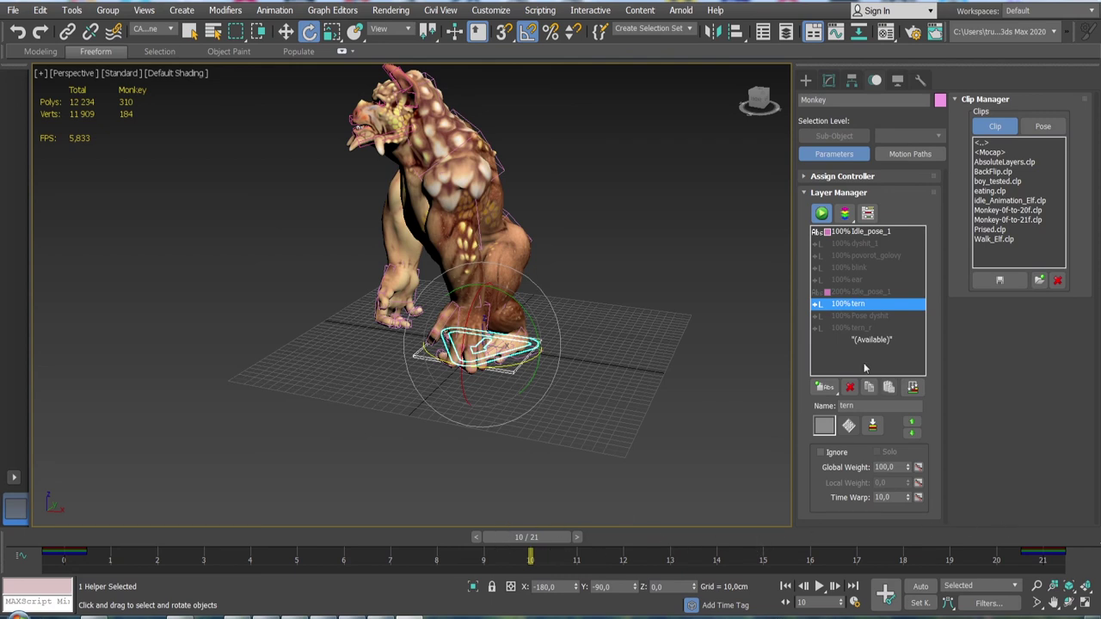
# - Clear Ignore on the tern_r layer and check its pose at frame 7
pyautogui.click(852, 329)
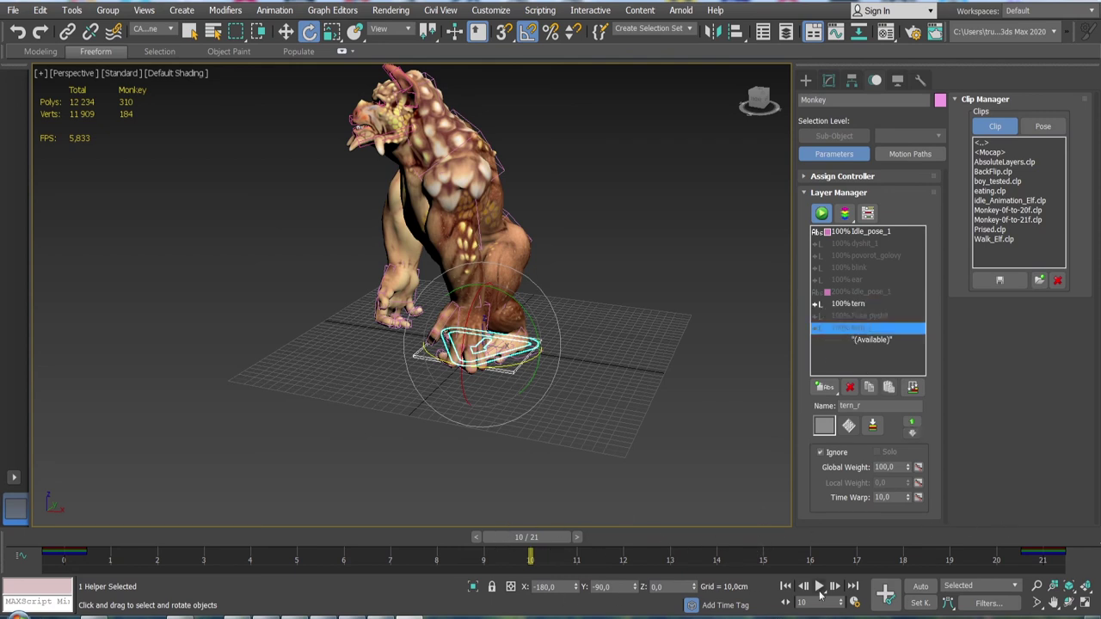
pyautogui.click(820, 451)
pyautogui.moveTo(547, 538)
pyautogui.mouseDown()
pyautogui.moveTo(402, 533)
pyautogui.moveTo(508, 531)
pyautogui.mouseUp()
pyautogui.press('e')
# - Set the tern layer to Ignore and compare the pose at frame 4
pyautogui.click(832, 304)
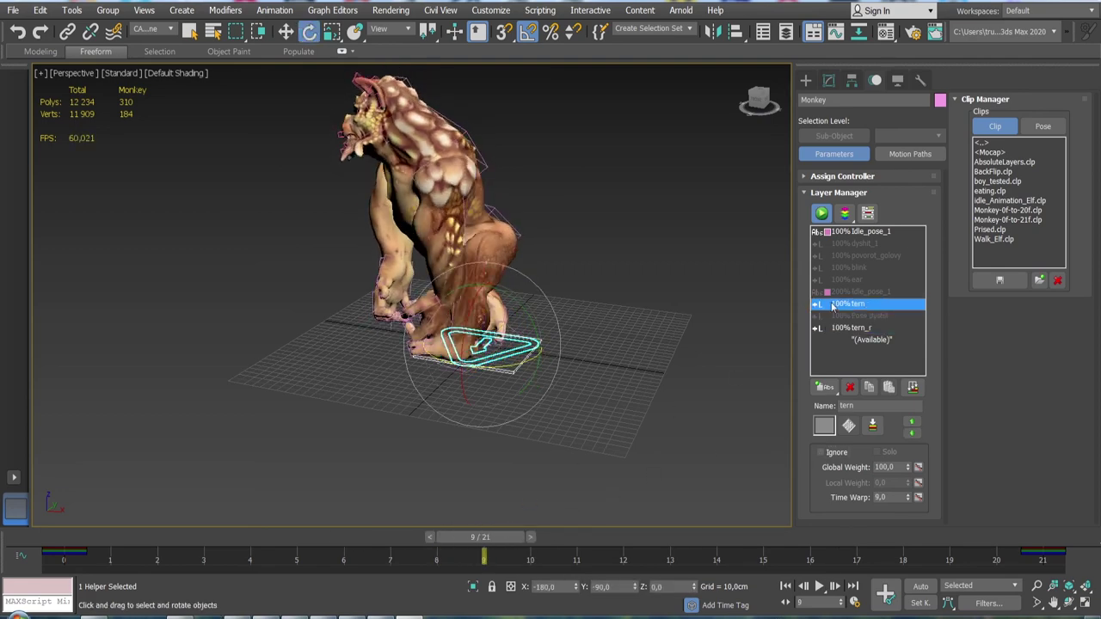
pyautogui.click(821, 452)
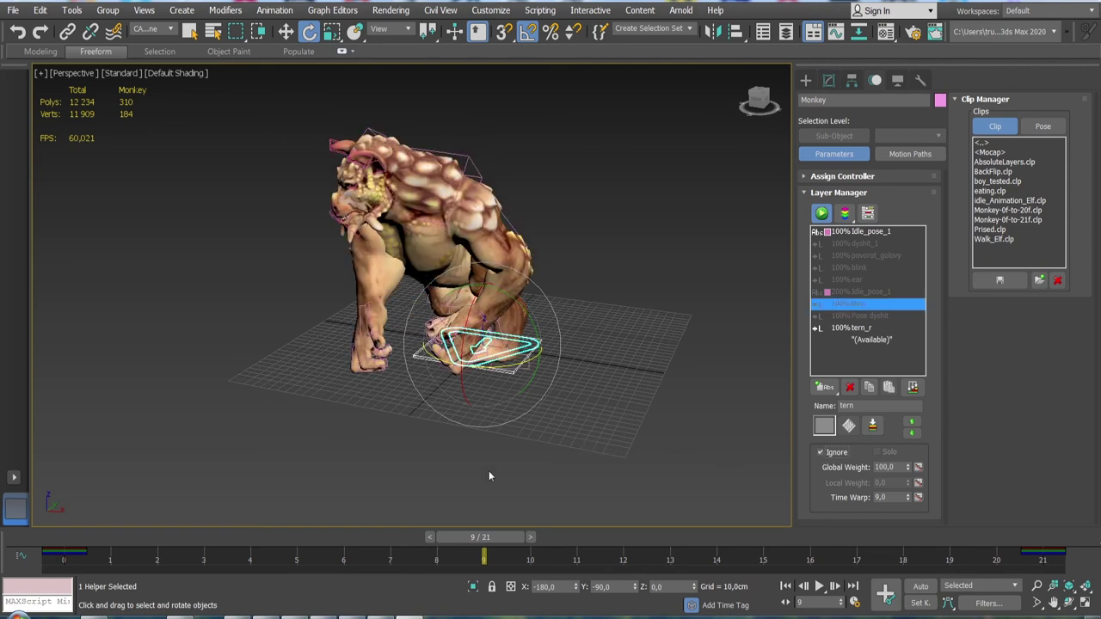
pyautogui.press('q')
pyautogui.moveTo(478, 537)
pyautogui.mouseDown()
pyautogui.moveTo(209, 501)
pyautogui.moveTo(670, 536)
pyautogui.moveTo(378, 506)
pyautogui.moveTo(52, 507)
pyautogui.moveTo(555, 479)
pyautogui.moveTo(953, 498)
pyautogui.moveTo(169, 455)
pyautogui.moveTo(777, 475)
pyautogui.mouseUp()
pyautogui.press('e')
pyautogui.click(624, 432)
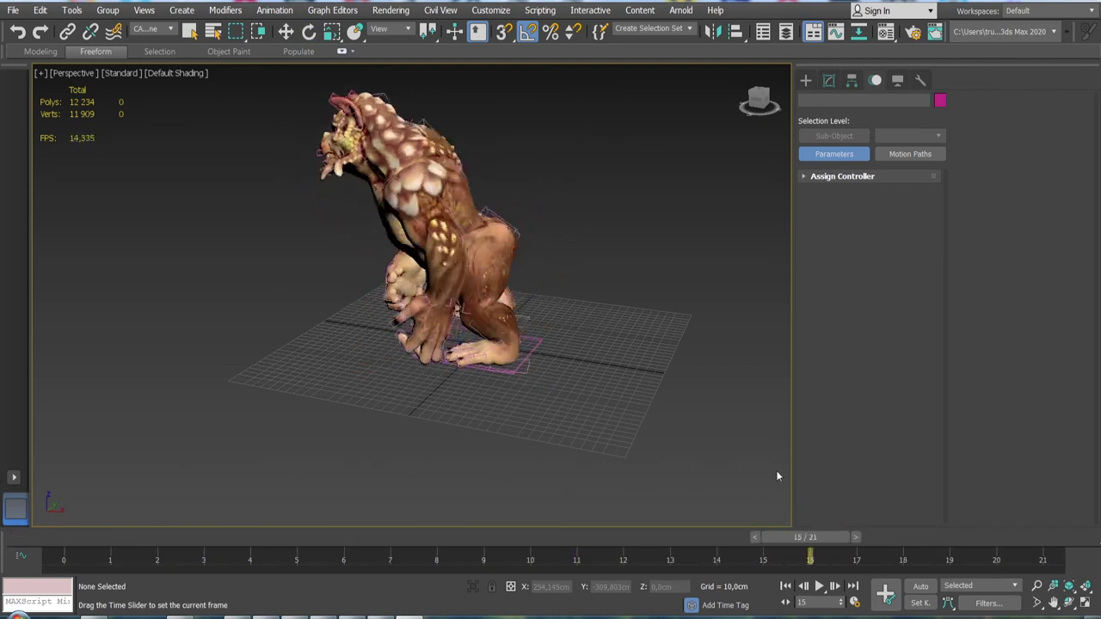
pyautogui.press('e')
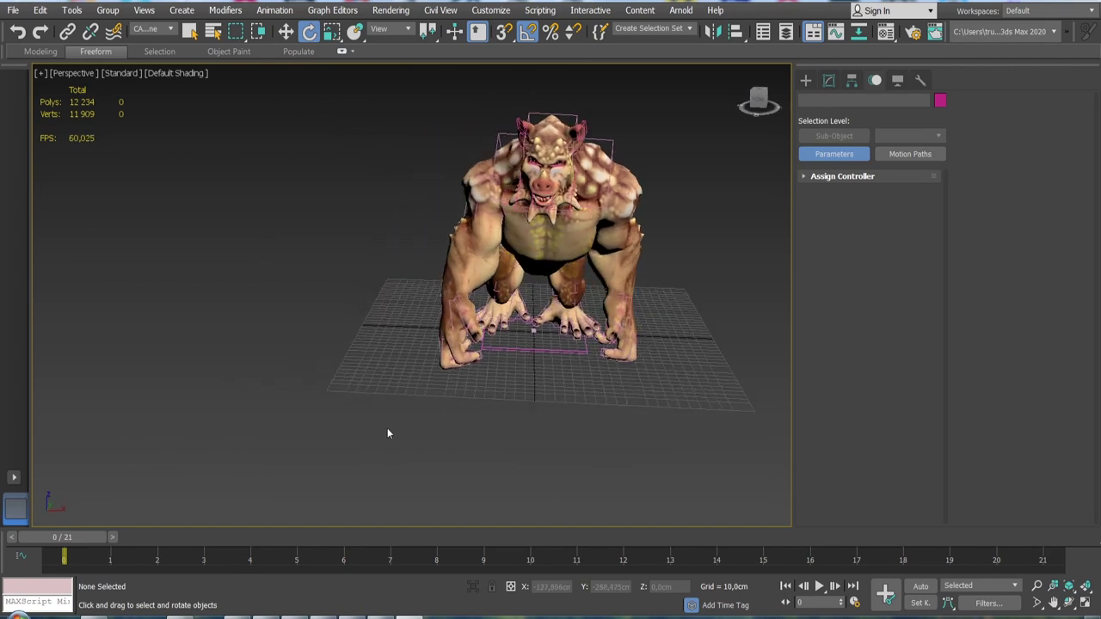
pyautogui.moveTo(112, 535)
pyautogui.mouseDown()
pyautogui.moveTo(948, 541)
pyautogui.moveTo(1042, 557)
pyautogui.mouseUp()
pyautogui.keyDown('alt'); pyautogui.moveTo(689, 426); pyautogui.dragTo(652, 430, button='middle'); pyautogui.keyUp('alt')
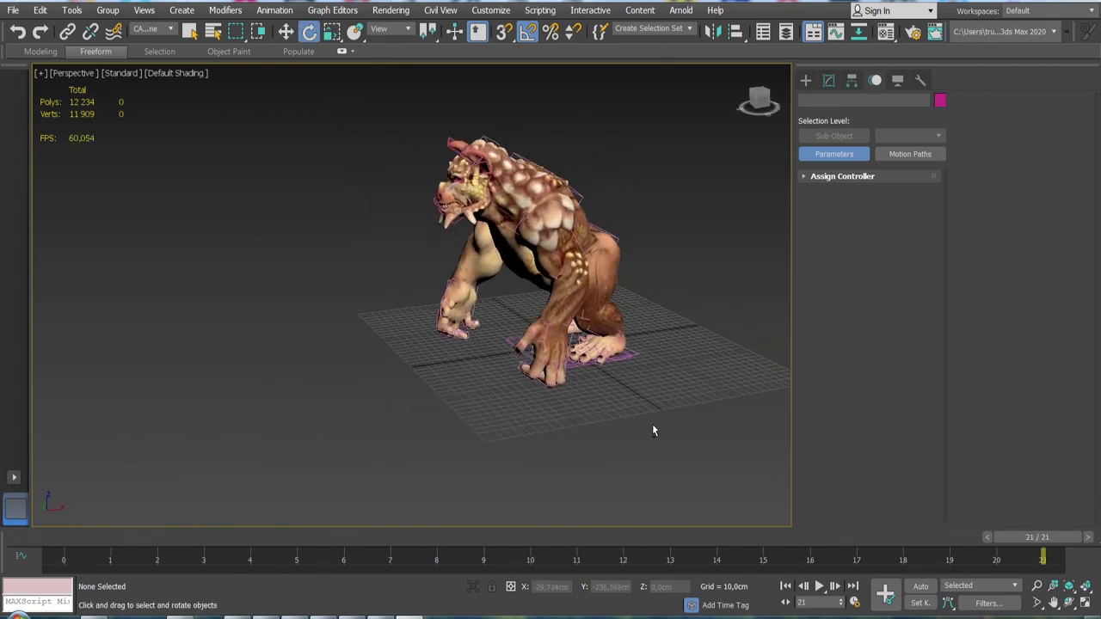
pyautogui.moveTo(1037, 537)
pyautogui.mouseDown()
pyautogui.moveTo(766, 537)
pyautogui.moveTo(7, 492)
pyautogui.mouseUp()
pyautogui.press('e')
pyautogui.moveTo(602, 427)
pyautogui.keyDown('alt'); pyautogui.mouseDown(button='middle')
pyautogui.moveTo(558, 427)
pyautogui.moveTo(360, 479)
pyautogui.mouseUp(button='middle'); pyautogui.keyUp('alt')
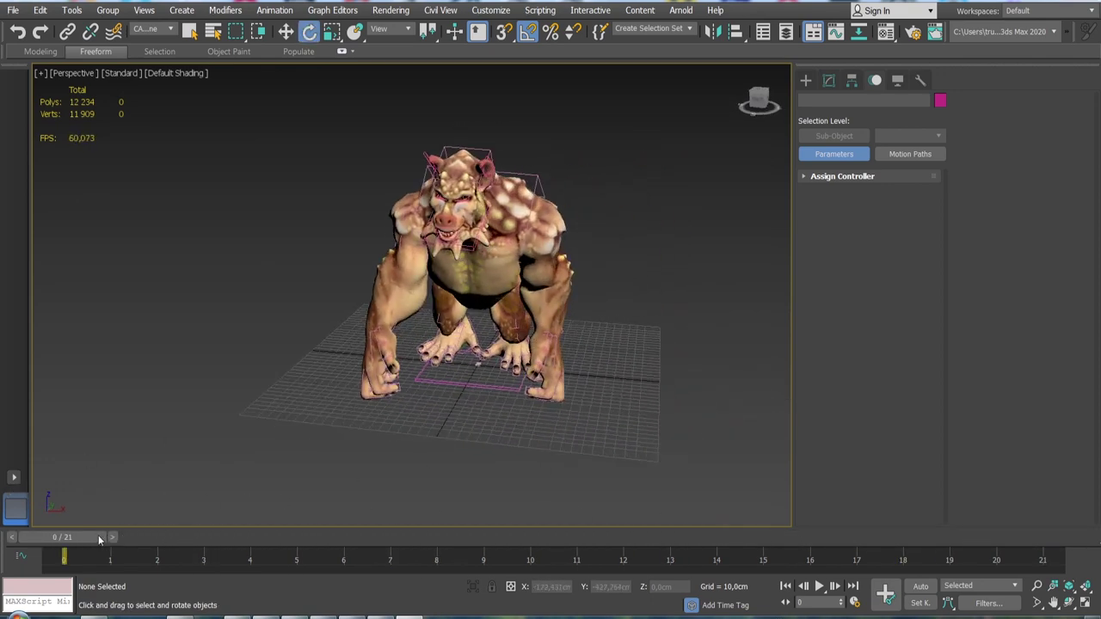
pyautogui.moveTo(98, 536)
pyautogui.mouseDown()
pyautogui.moveTo(843, 547)
pyautogui.moveTo(1037, 538)
pyautogui.moveTo(347, 468)
pyautogui.moveTo(103, 482)
pyautogui.moveTo(390, 456)
pyautogui.moveTo(823, 474)
pyautogui.moveTo(767, 446)
pyautogui.moveTo(146, 389)
pyautogui.mouseUp()
pyautogui.press('e')
pyautogui.keyDown('alt'); pyautogui.moveTo(133, 361); pyautogui.dragTo(258, 361, button='middle'); pyautogui.keyUp('alt')
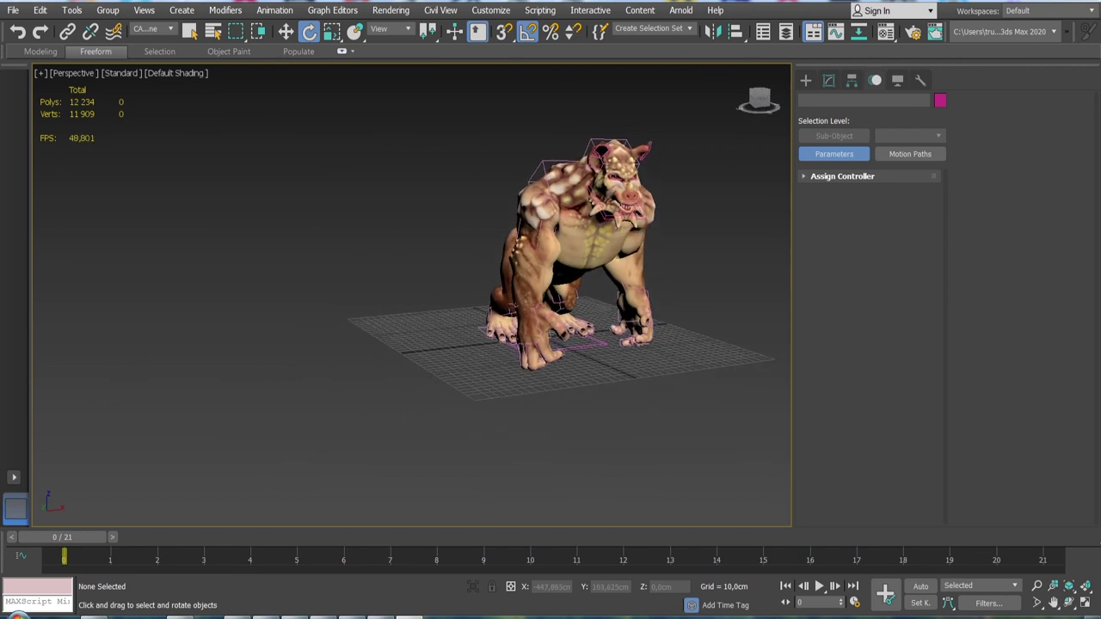
pyautogui.keyDown('alt'); pyautogui.moveTo(188, 356); pyautogui.dragTo(258, 361, button='middle'); pyautogui.keyUp('alt')
pyautogui.moveTo(74, 535)
pyautogui.mouseDown()
pyautogui.moveTo(403, 559)
pyautogui.moveTo(1023, 559)
pyautogui.moveTo(75, 500)
pyautogui.moveTo(1083, 530)
pyautogui.mouseUp()
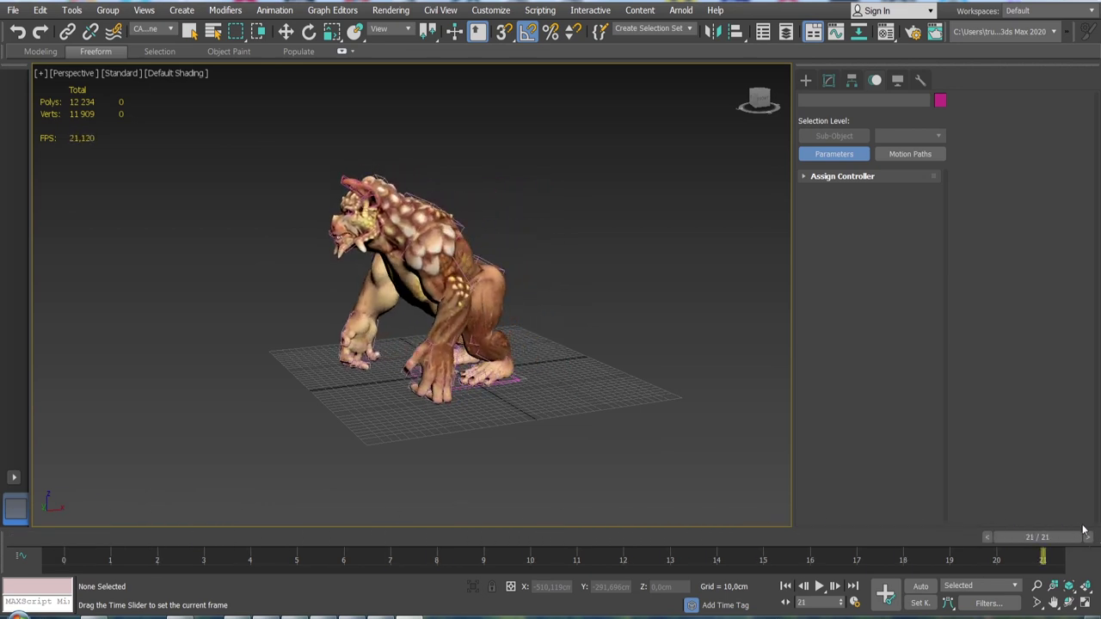
pyautogui.press('e')
pyautogui.keyDown('alt'); pyautogui.moveTo(580, 362); pyautogui.dragTo(503, 375, button='middle'); pyautogui.keyUp('alt')
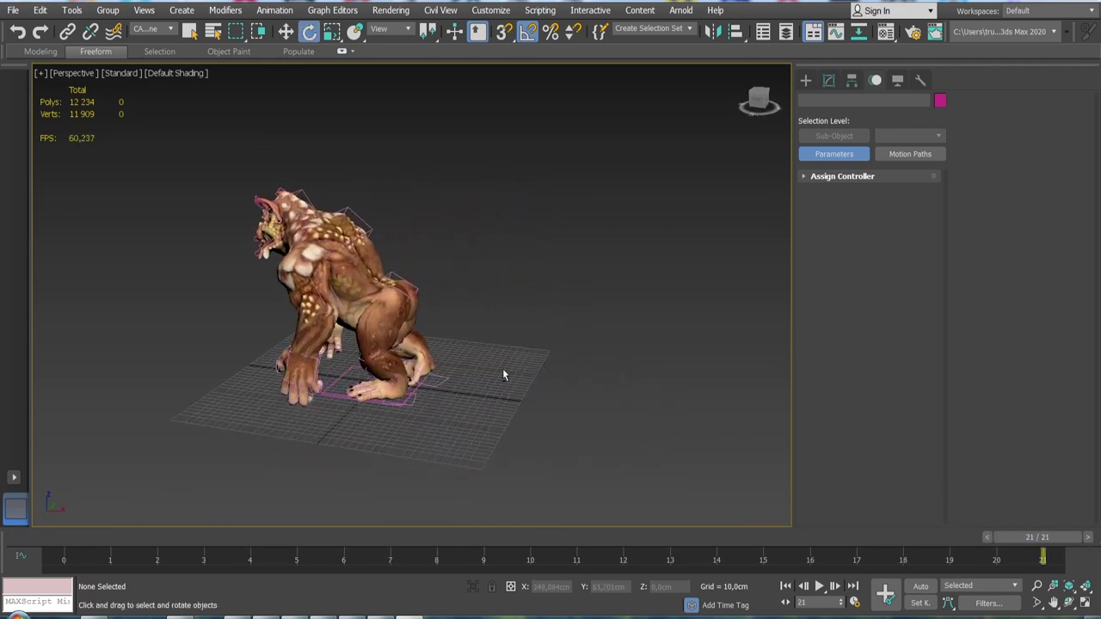
pyautogui.moveTo(990, 527)
pyautogui.mouseDown()
pyautogui.moveTo(113, 445)
pyautogui.moveTo(88, 417)
pyautogui.mouseUp()
pyautogui.moveTo(88, 416)
pyautogui.keyDown('alt'); pyautogui.mouseDown(button='middle')
pyautogui.moveTo(530, 352)
pyautogui.moveTo(359, 438)
pyautogui.moveTo(603, 319)
pyautogui.moveTo(600, 335)
pyautogui.mouseUp(button='middle'); pyautogui.keyUp('alt')
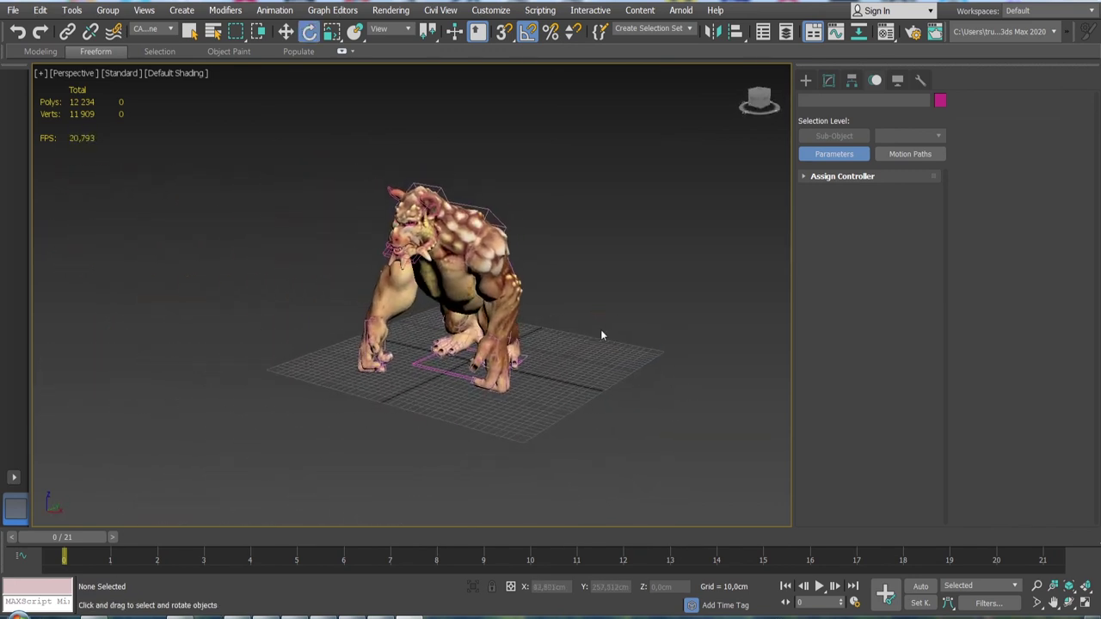